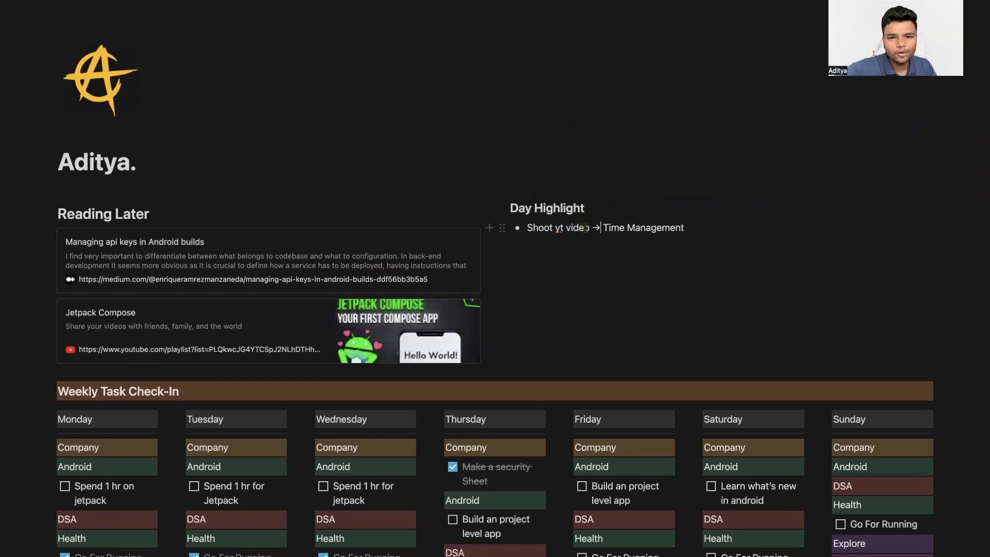
Step: Look through the Reading Later, Day Highlight and Weekly Task Check-In sections, including Monday's categories and tasks
{"action": "scroll", "coordinate": [585, 228], "scroll_direction": "down", "scroll_amount": 2}
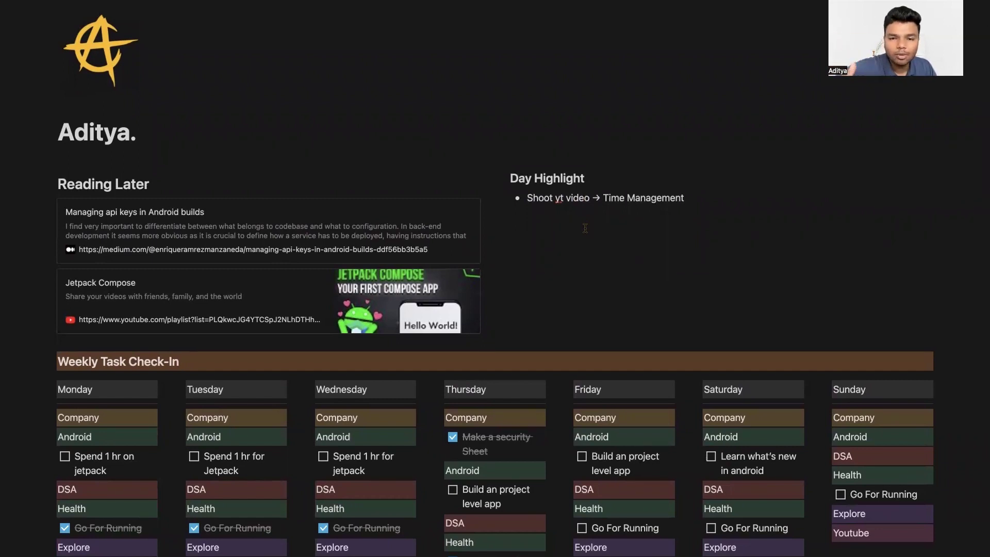
{"action": "left_click_drag", "start_coordinate": [155, 186], "coordinate": [41, 183]}
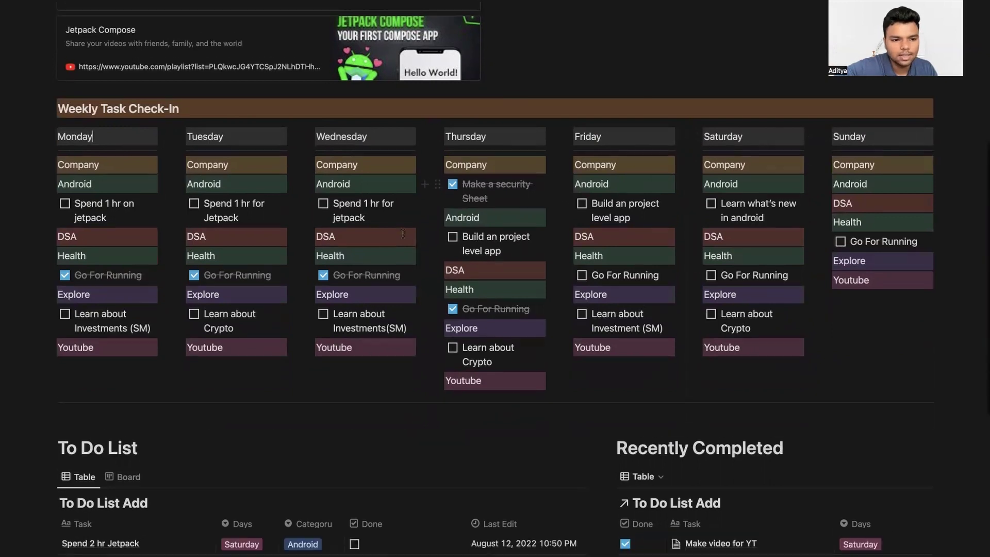
{"action": "scroll", "coordinate": [516, 206], "scroll_direction": "down", "scroll_amount": 1}
{"action": "left_click", "coordinate": [107, 160]}
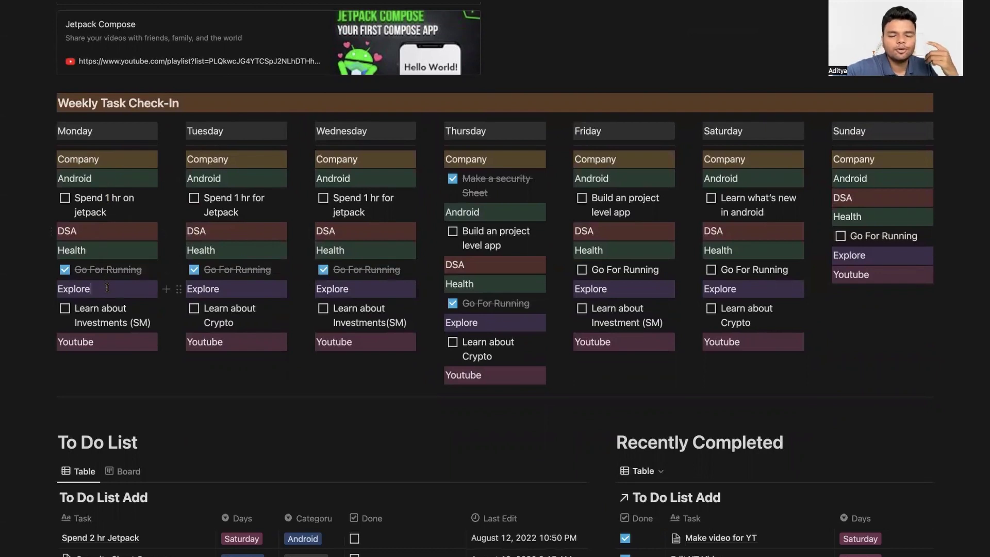
{"action": "left_click", "coordinate": [105, 346]}
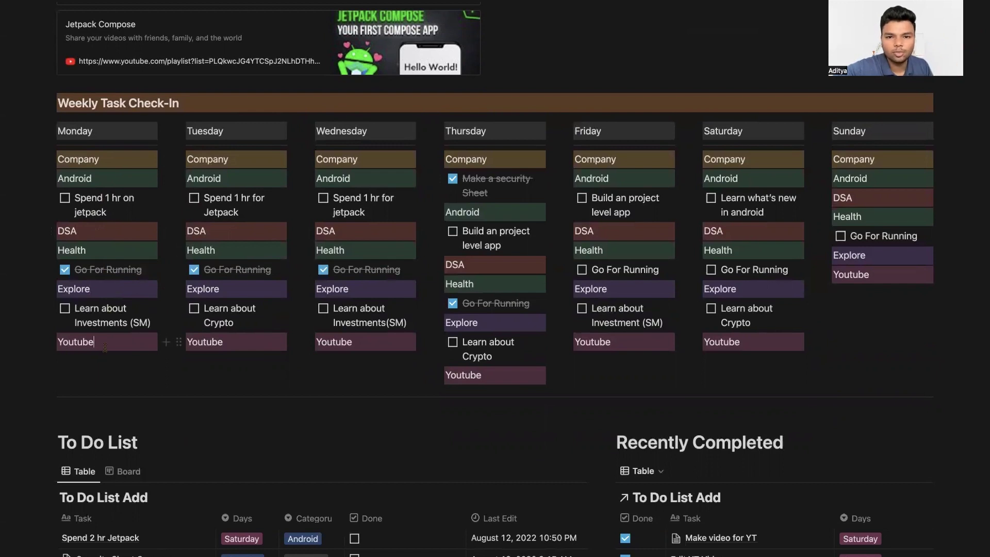
{"action": "scroll", "coordinate": [105, 347], "scroll_direction": "down", "scroll_amount": 1}
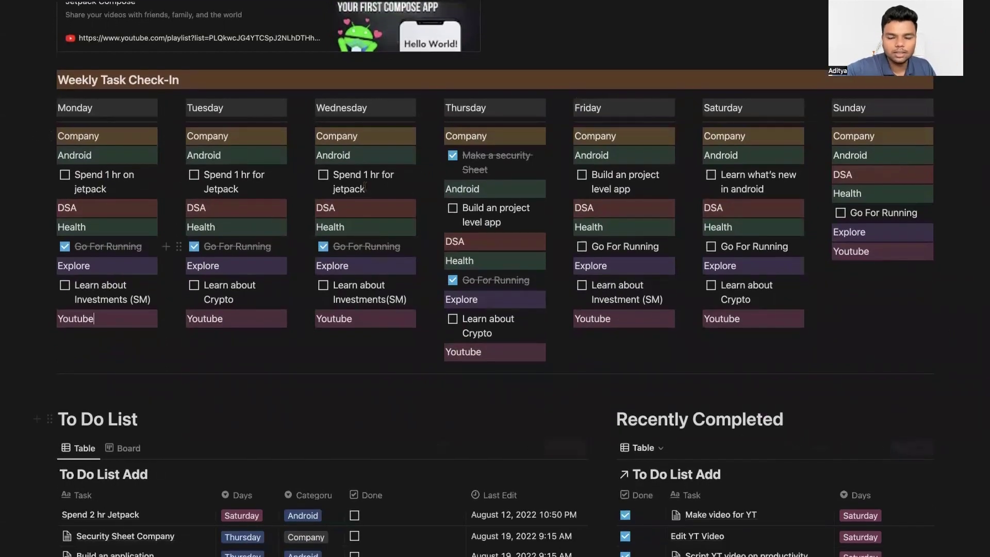
{"action": "scroll", "coordinate": [175, 212], "scroll_direction": "down", "scroll_amount": 1}
{"action": "scroll", "coordinate": [153, 163], "scroll_direction": "up", "scroll_amount": 1}
{"action": "left_click", "coordinate": [152, 164]}
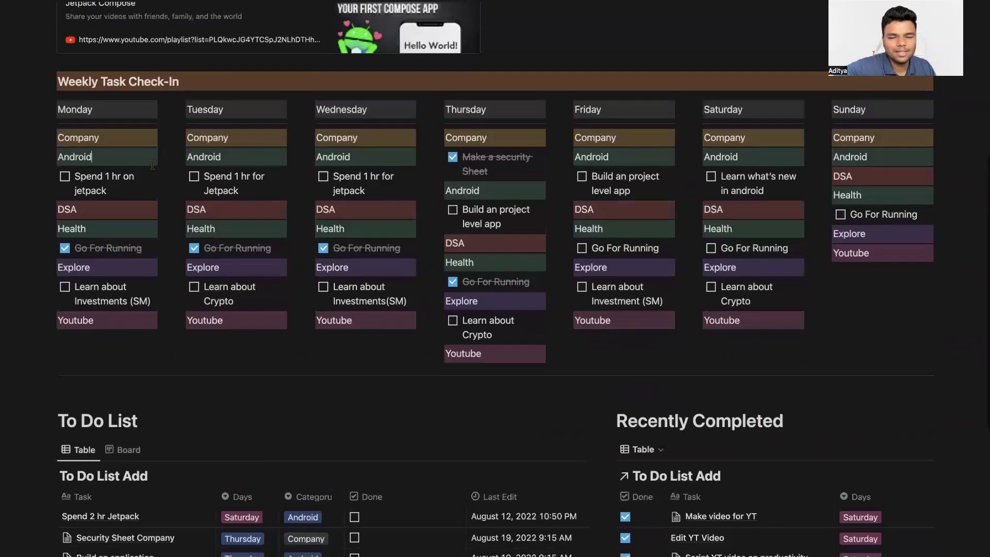
{"action": "left_click_drag", "start_coordinate": [132, 195], "coordinate": [74, 192]}
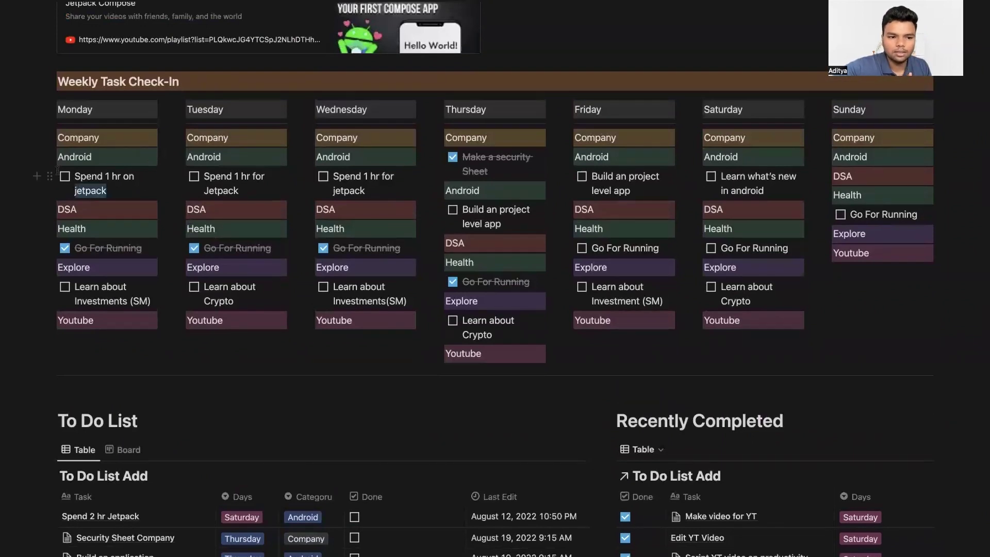
{"action": "left_click", "coordinate": [119, 192]}
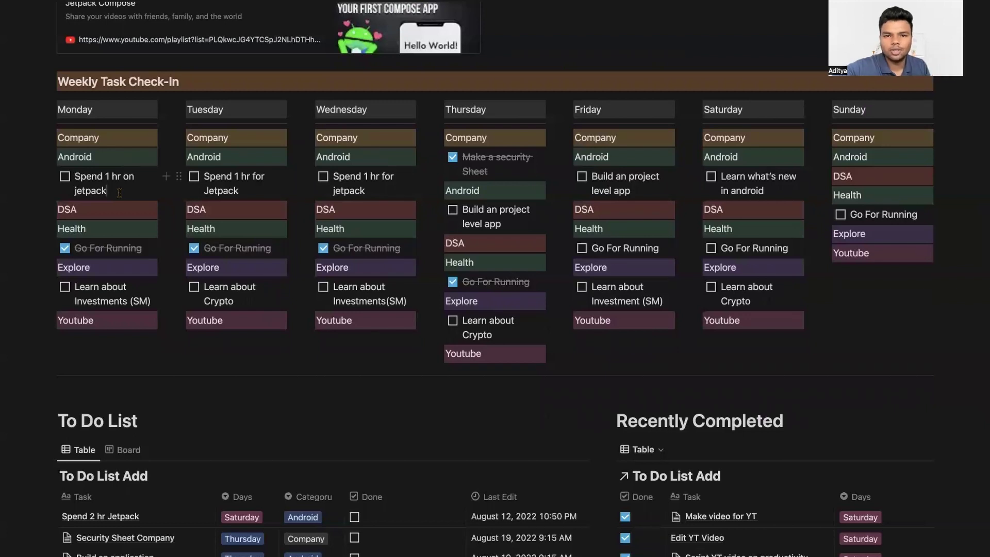
{"action": "left_click_drag", "start_coordinate": [107, 192], "coordinate": [75, 177]}
{"action": "left_click", "coordinate": [121, 193]}
Step: Examine the To Do List and Recently Completed tables beneath the weekly check-in, and return to the page's beginning
{"action": "scroll", "coordinate": [187, 214], "scroll_direction": "down", "scroll_amount": 3}
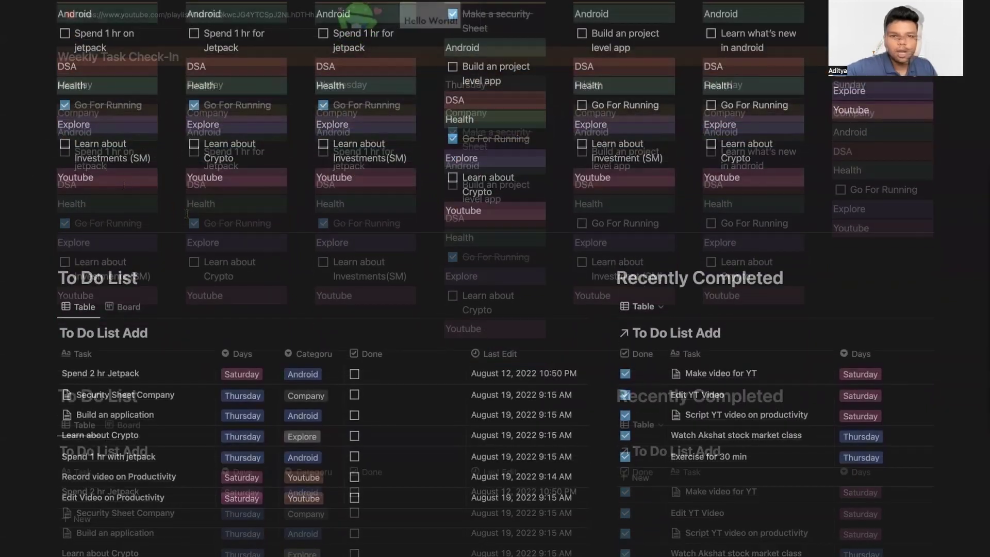
{"action": "scroll", "coordinate": [186, 213], "scroll_direction": "down", "scroll_amount": 2}
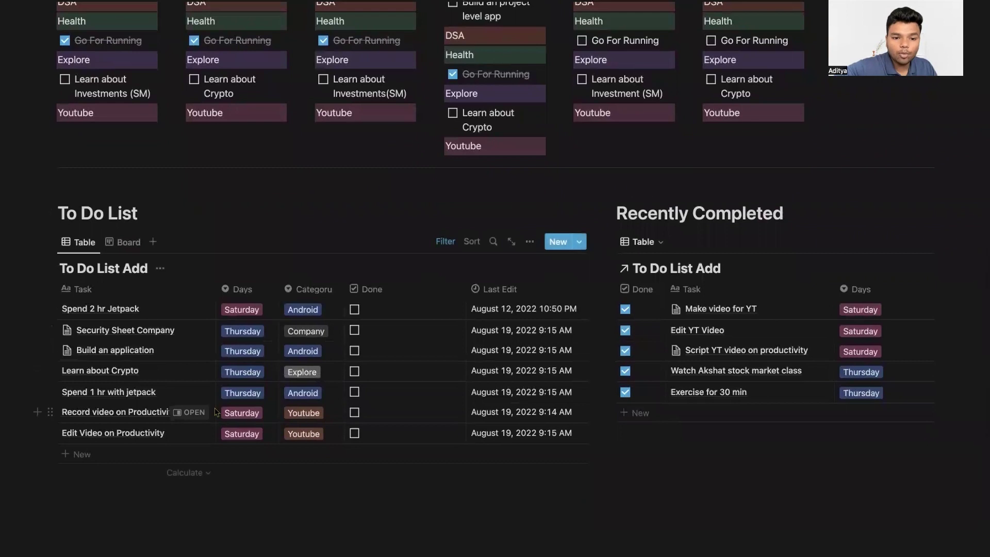
{"action": "scroll", "coordinate": [214, 405], "scroll_direction": "down", "scroll_amount": 1}
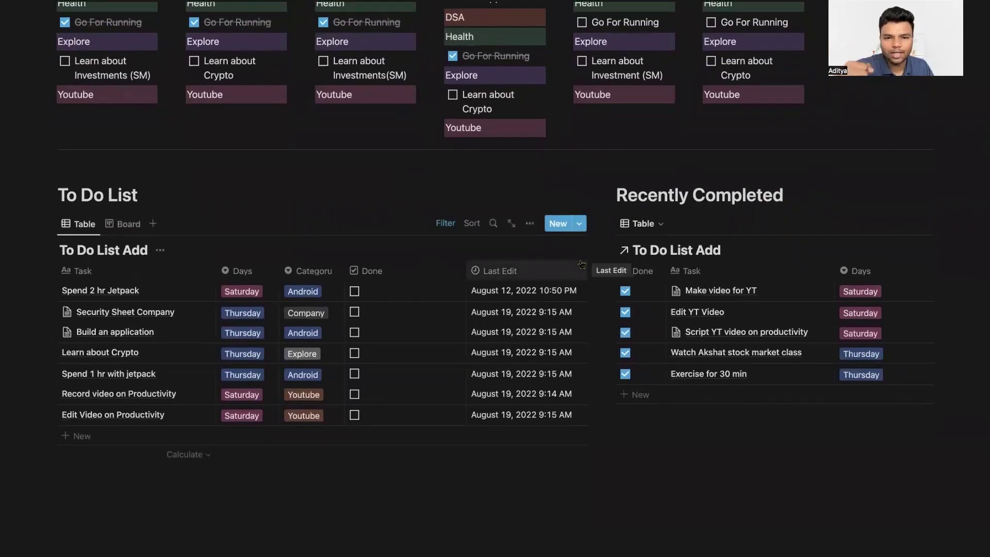
{"action": "scroll", "coordinate": [582, 265], "scroll_direction": "down", "scroll_amount": 1}
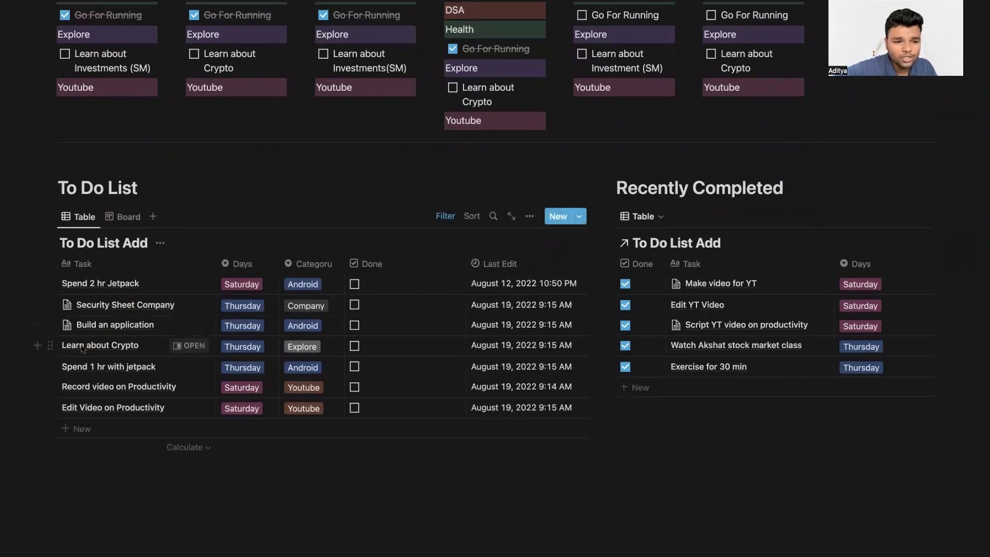
{"action": "scroll", "coordinate": [99, 360], "scroll_direction": "down", "scroll_amount": 3}
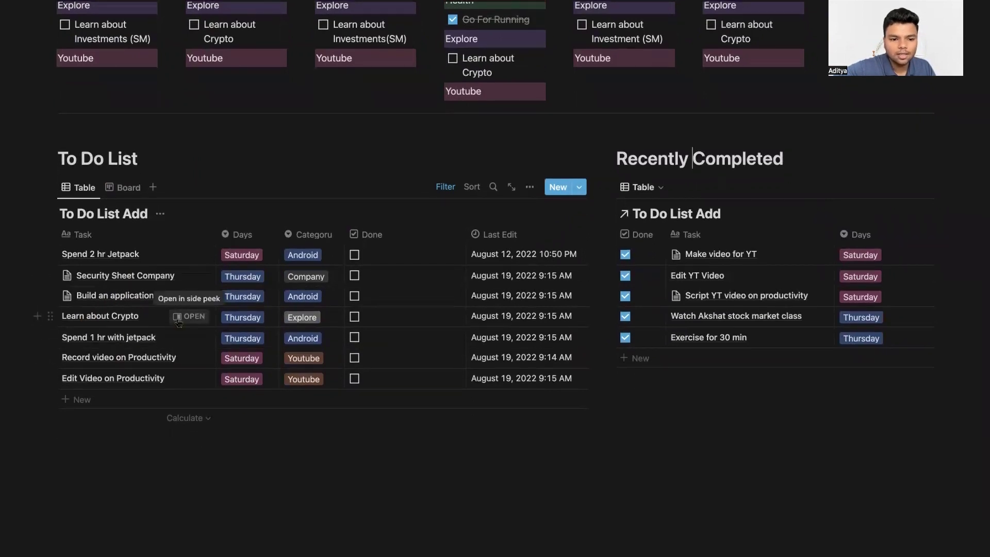
{"action": "scroll", "coordinate": [178, 323], "scroll_direction": "up", "scroll_amount": 2}
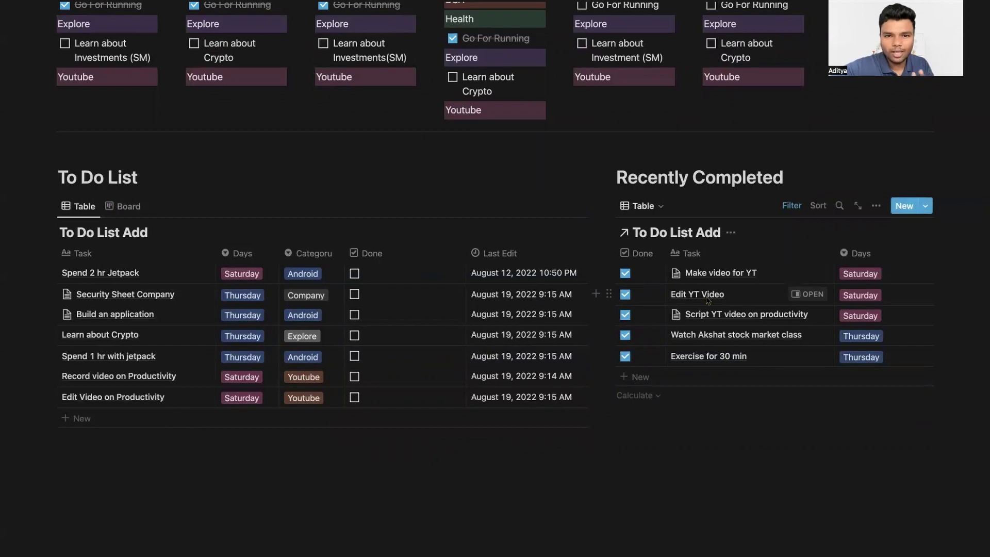
{"action": "scroll", "coordinate": [458, 303], "scroll_direction": "up", "scroll_amount": 3}
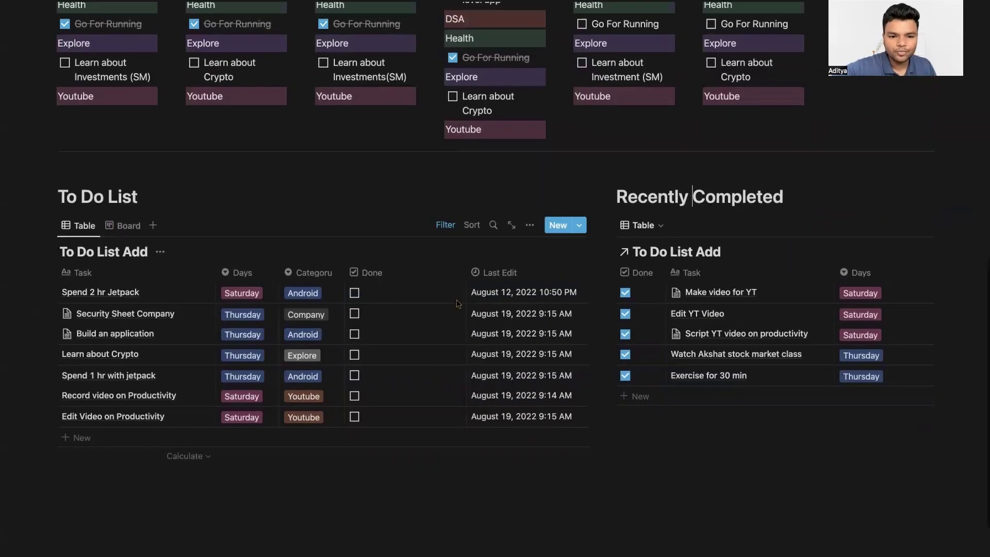
{"action": "scroll", "coordinate": [458, 303], "scroll_direction": "down", "scroll_amount": 1}
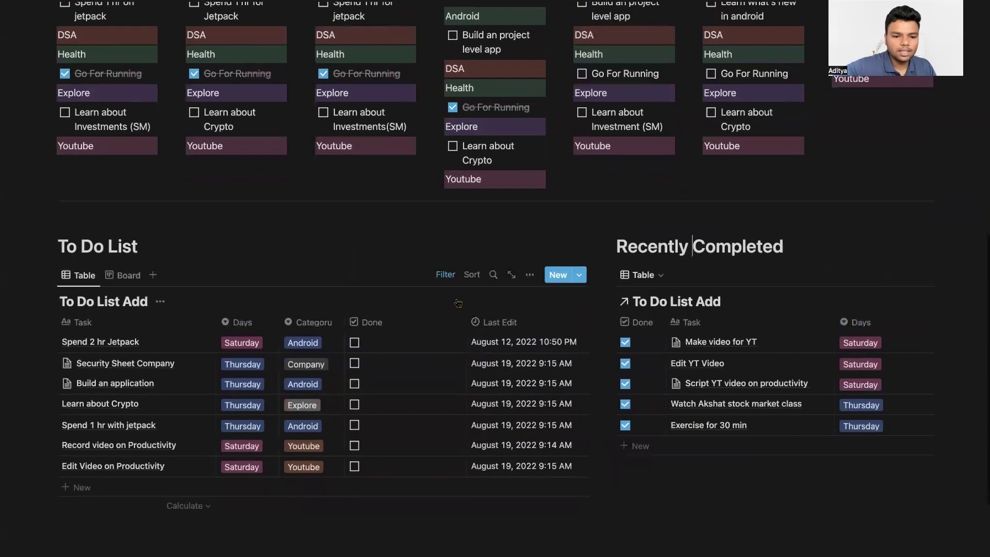
{"action": "scroll", "coordinate": [358, 307], "scroll_direction": "up", "scroll_amount": 10}
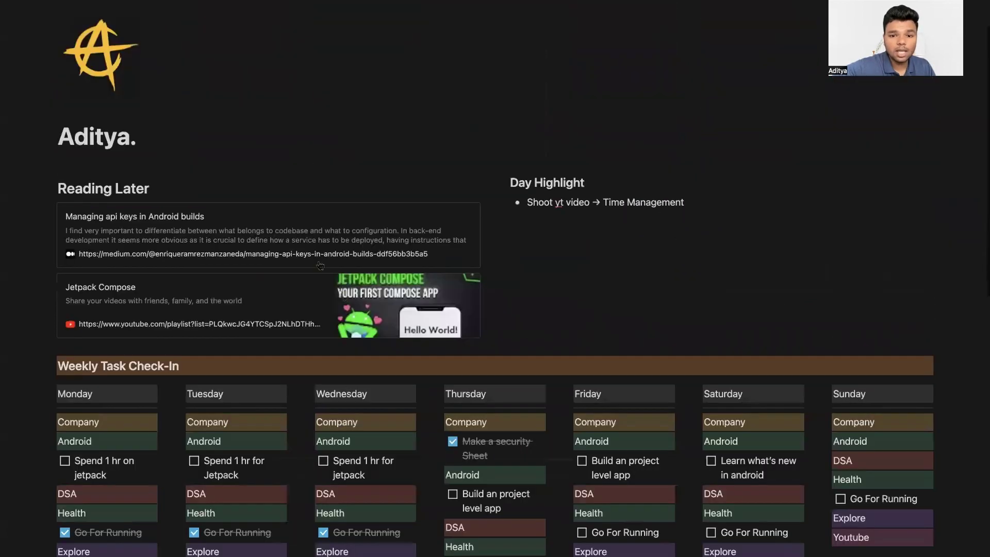
{"action": "scroll", "coordinate": [673, 308], "scroll_direction": "down", "scroll_amount": 5}
{"action": "scroll", "coordinate": [412, 155], "scroll_direction": "up", "scroll_amount": 4}
{"action": "scroll", "coordinate": [172, 19], "scroll_direction": "down", "scroll_amount": 1}
{"action": "scroll", "coordinate": [172, 19], "scroll_direction": "up", "scroll_amount": 5}
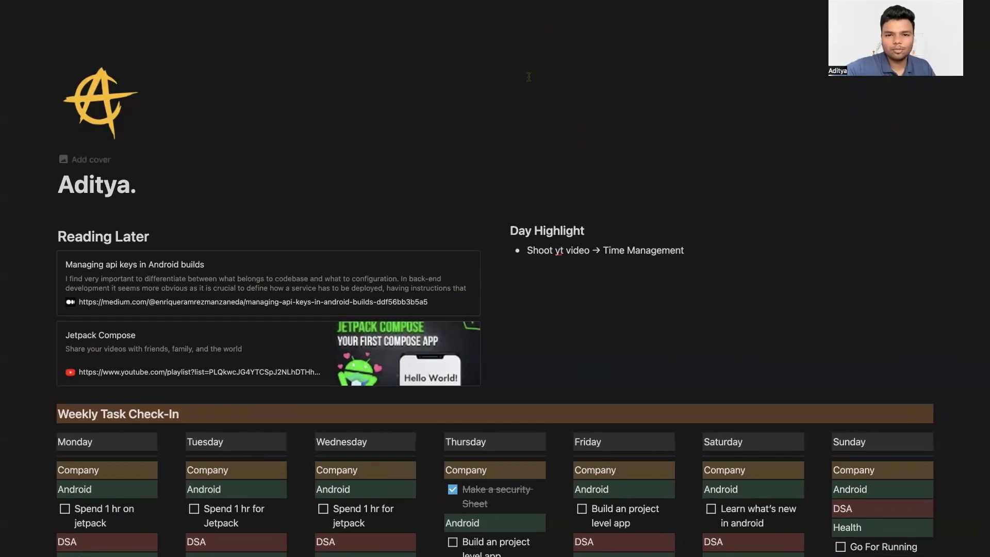
Step: Switch to the browser and open Notion's Desktop apps page from the Google search results
{"action": "key", "text": "ctrl+Right"}
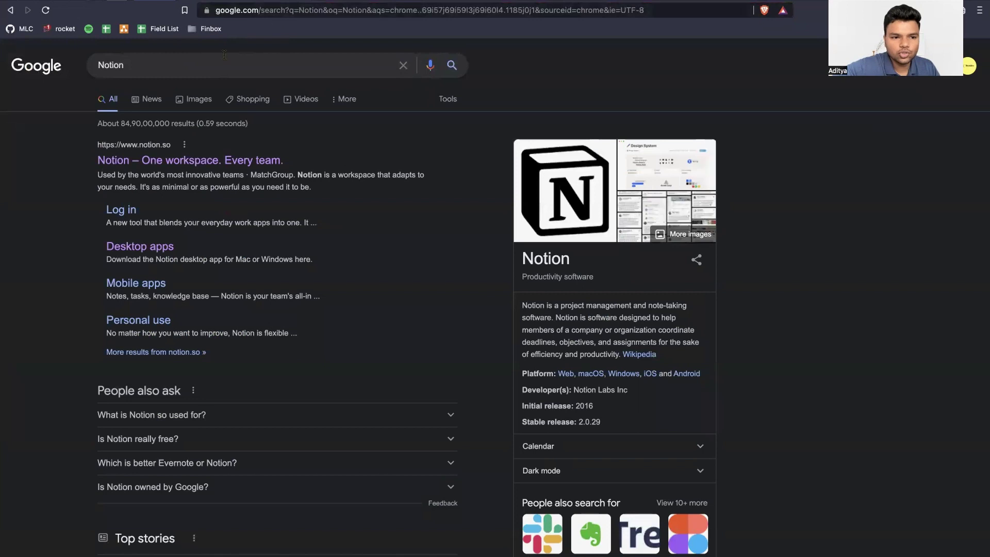
{"action": "left_click", "coordinate": [132, 163]}
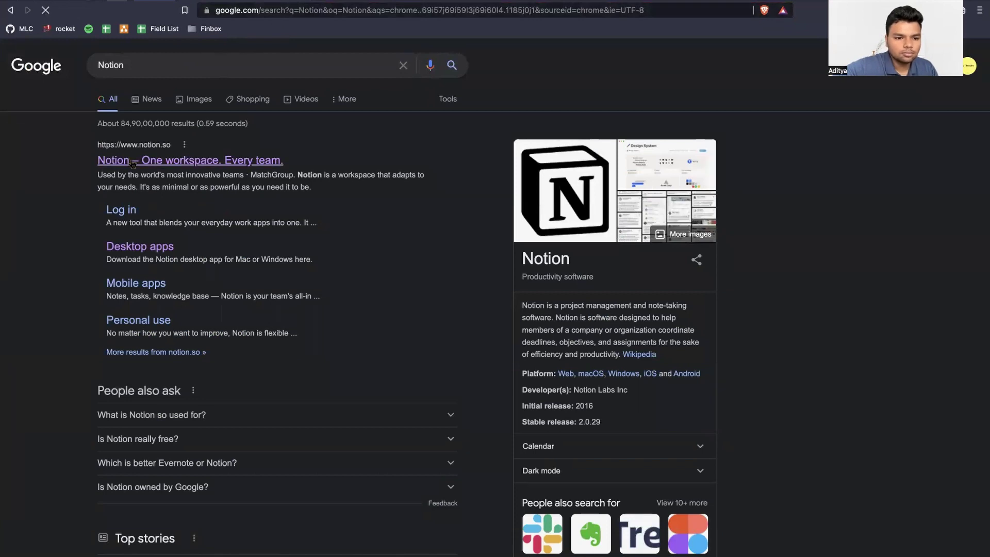
{"action": "key", "text": "super+Left"}
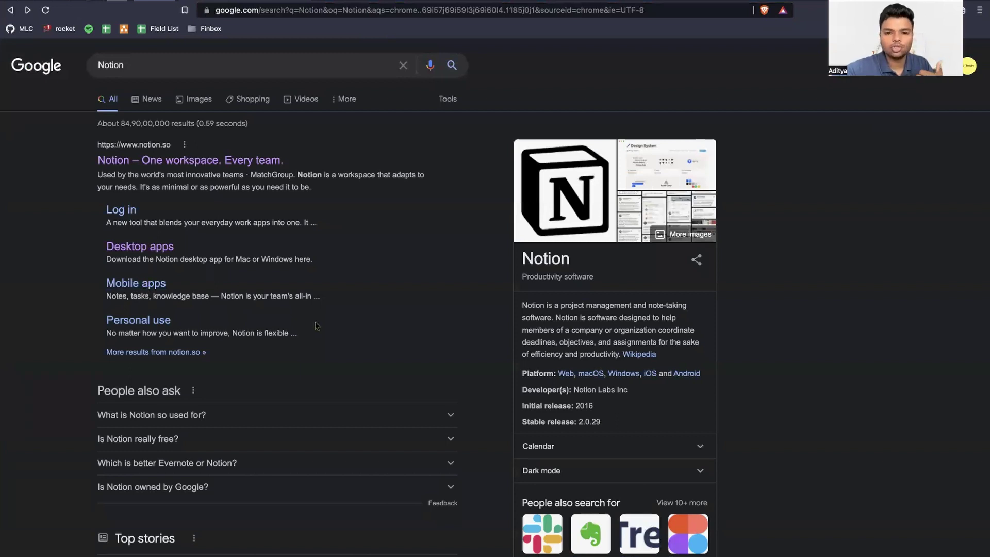
{"action": "left_click", "coordinate": [169, 248]}
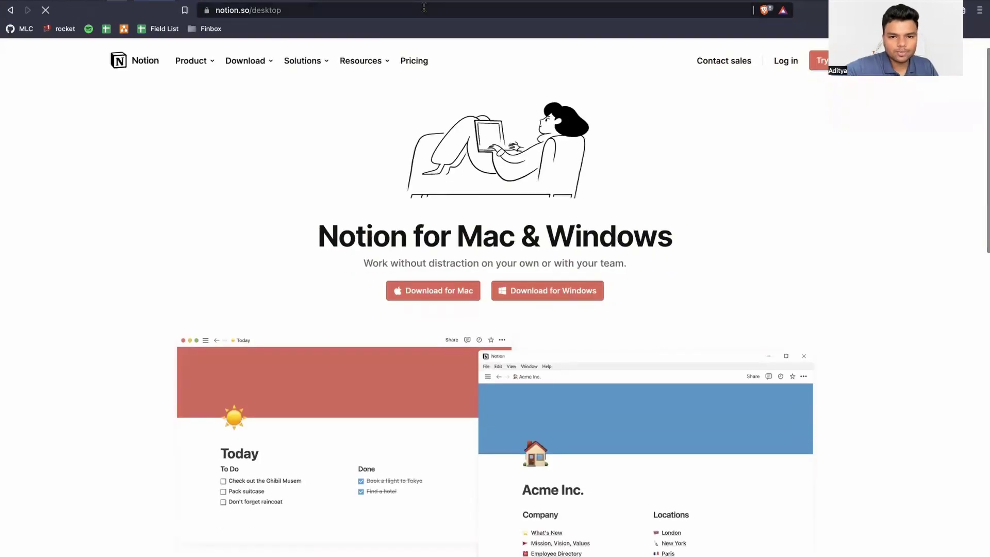
Step: Start the Mac installer download for Apple silicon and cancel saving it
{"action": "left_click", "coordinate": [442, 294]}
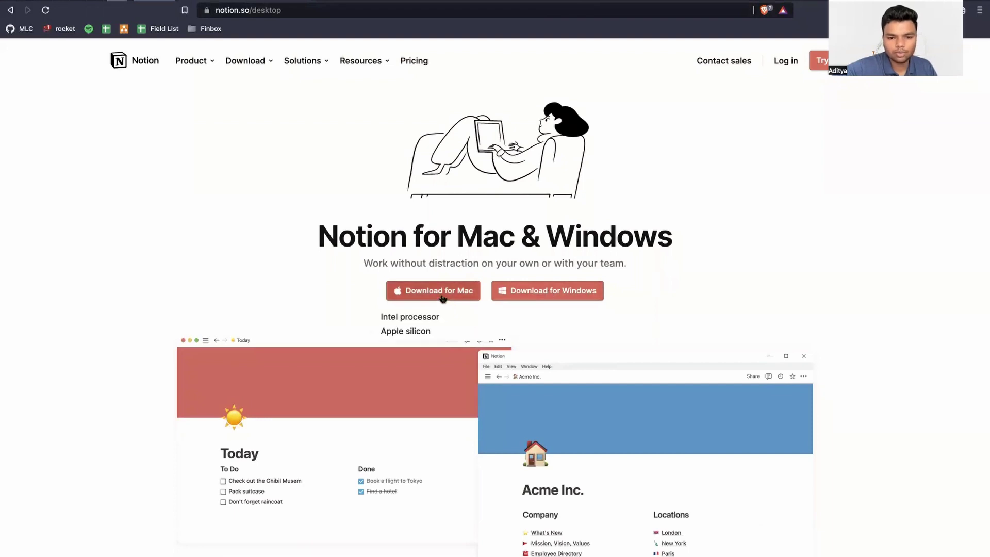
{"action": "left_click", "coordinate": [425, 334]}
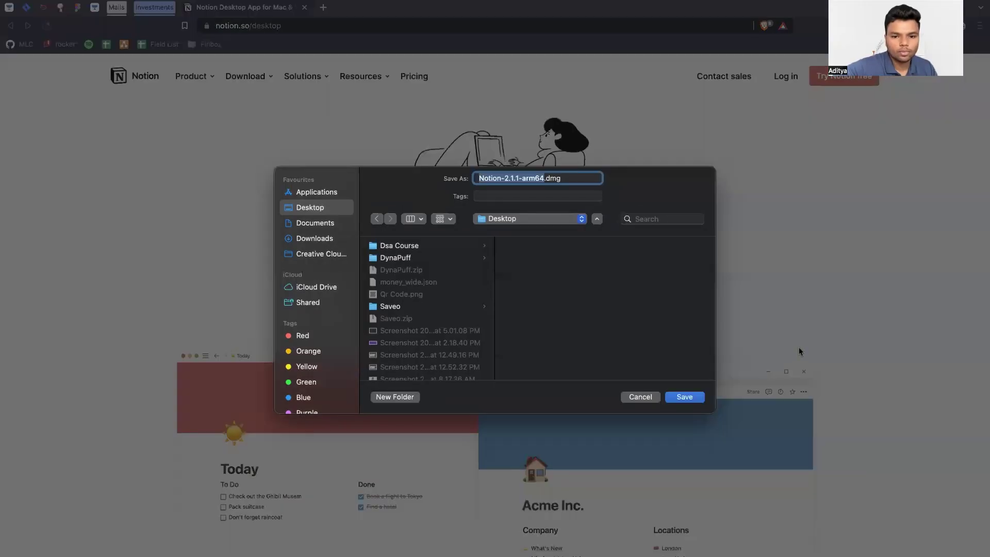
{"action": "left_click", "coordinate": [639, 396]}
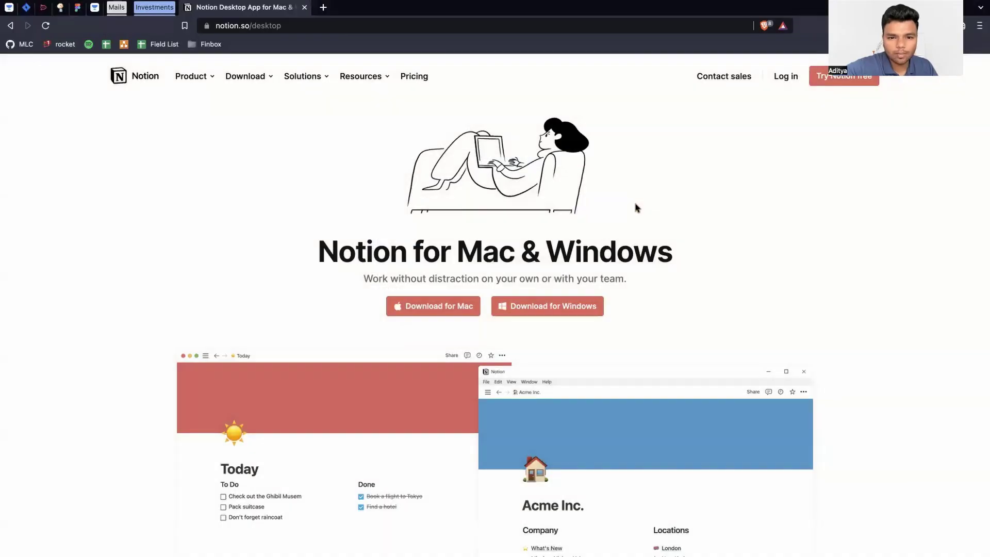
Step: Switch back to Notion and create an empty private page titled "Time Management"
{"action": "key", "text": "ctrl+Left"}
{"action": "mouse_move", "coordinate": [83, 124]}
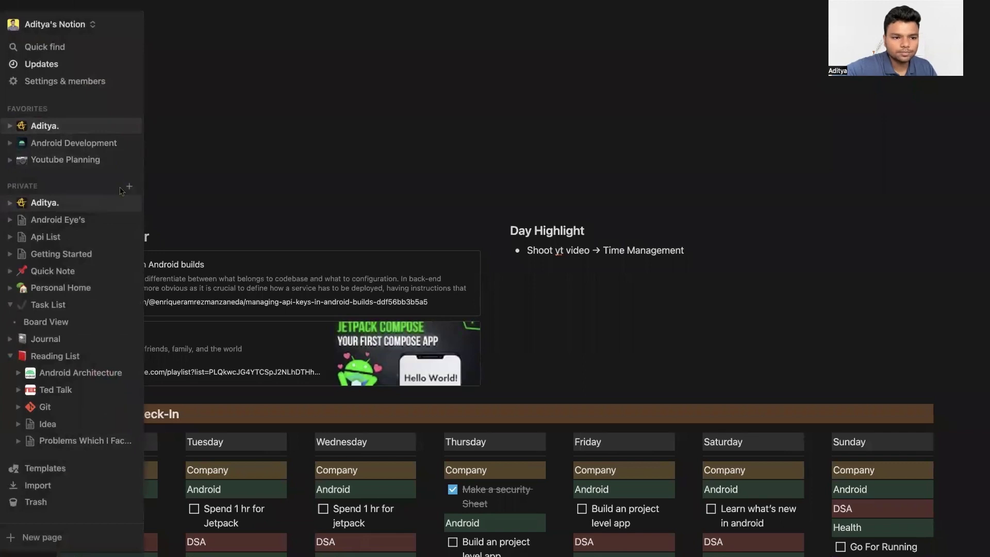
{"action": "left_click", "coordinate": [128, 186]}
{"action": "left_click", "coordinate": [522, 205]}
{"action": "left_click", "coordinate": [502, 83]}
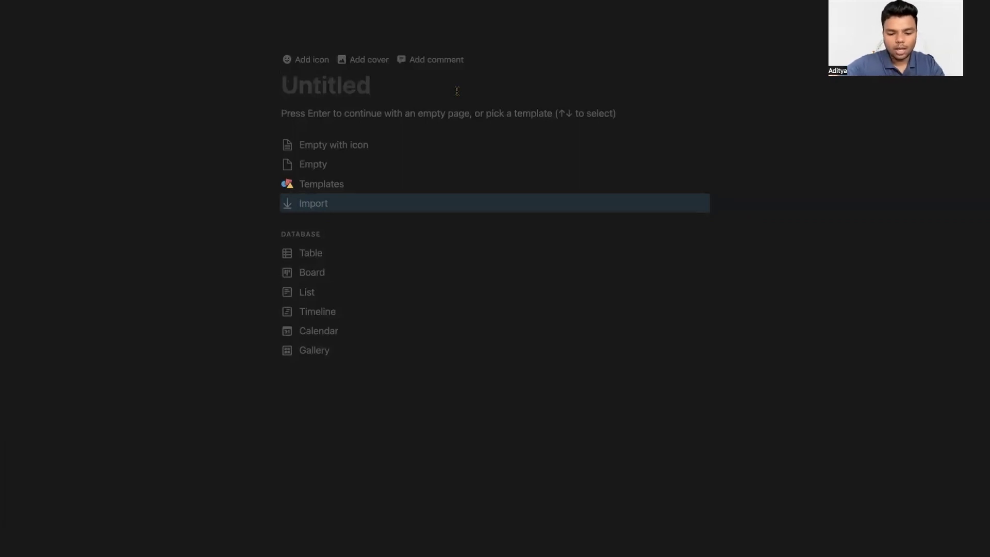
{"action": "type", "text": "Time Management"}
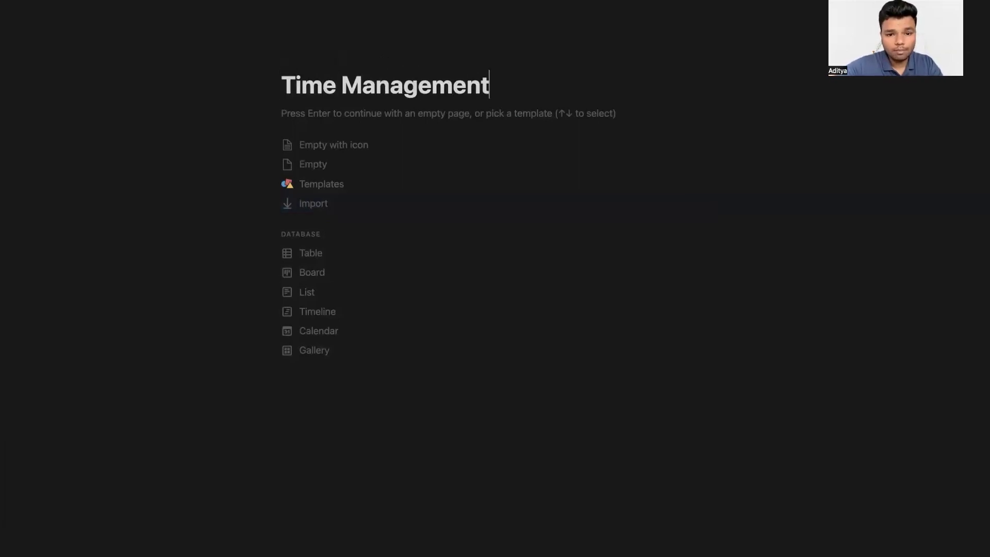
{"action": "key", "text": "Return"}
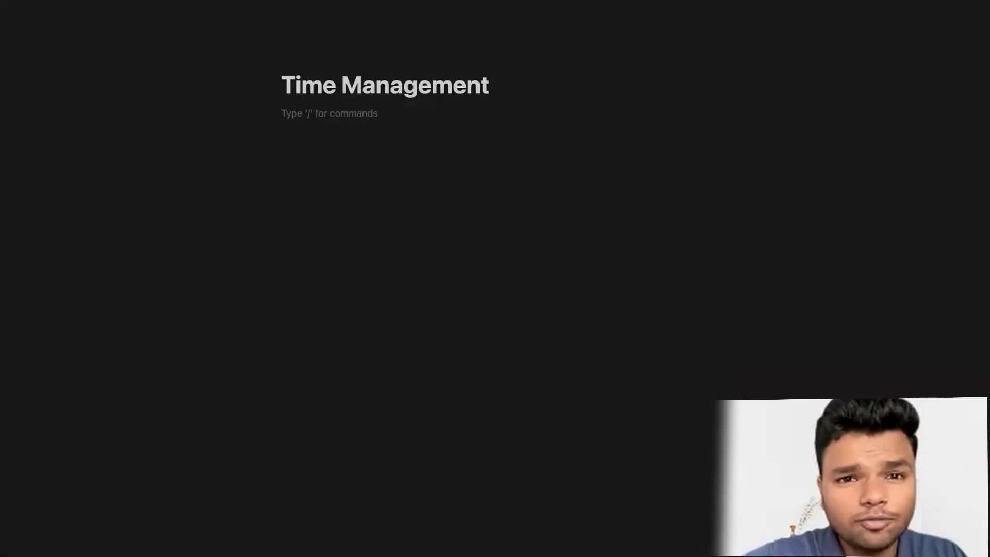
Step: Add the text lines "Day Highlight" and "To-Do List" beneath the page title
{"action": "type", "text": "Day Highlight"}
{"action": "key", "text": "Return"}
{"action": "type", "text": "To-Do LIst"}
{"action": "key", "text": "BackSpace"}
{"action": "key", "text": "BackSpace"}
{"action": "key", "text": "BackSpace"}
{"action": "type", "text": "ist"}
{"action": "key", "text": "Return"}
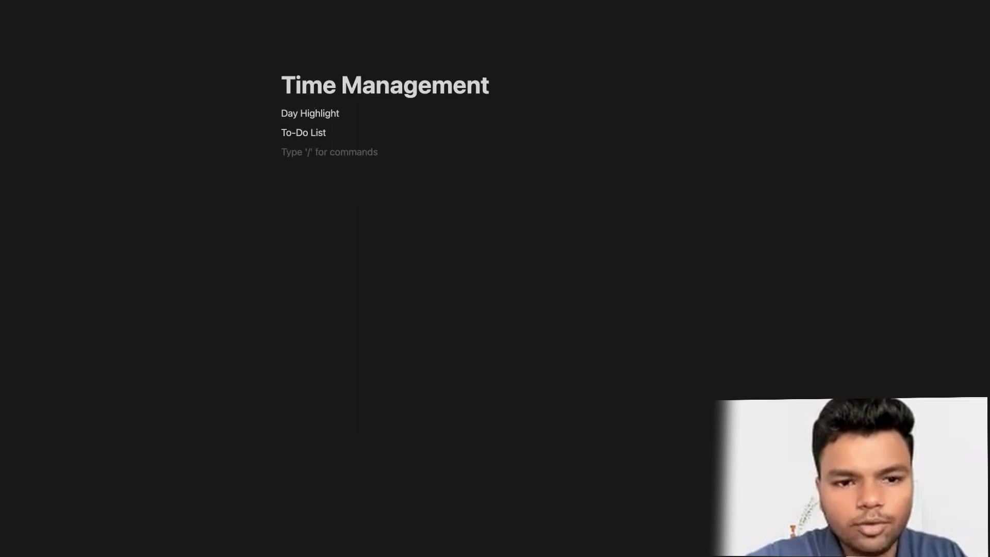
Step: Add two more lines below, "Completed List" and "Read Later section"
{"action": "type", "text": "Completed List"}
{"action": "key", "text": "Return"}
{"action": "type", "text": "Read"}
{"action": "key", "text": "BackSpace"}
{"action": "key", "text": "BackSpace"}
{"action": "type", "text": "ead Later section"}
Step: Arrange the lines in two columns, with "Read Later section" beside "Day Highlight" and "Completed List" beside "To-Do List"
{"action": "left_click_drag", "start_coordinate": [274, 171], "coordinate": [715, 112]}
{"action": "left_click", "coordinate": [557, 271]}
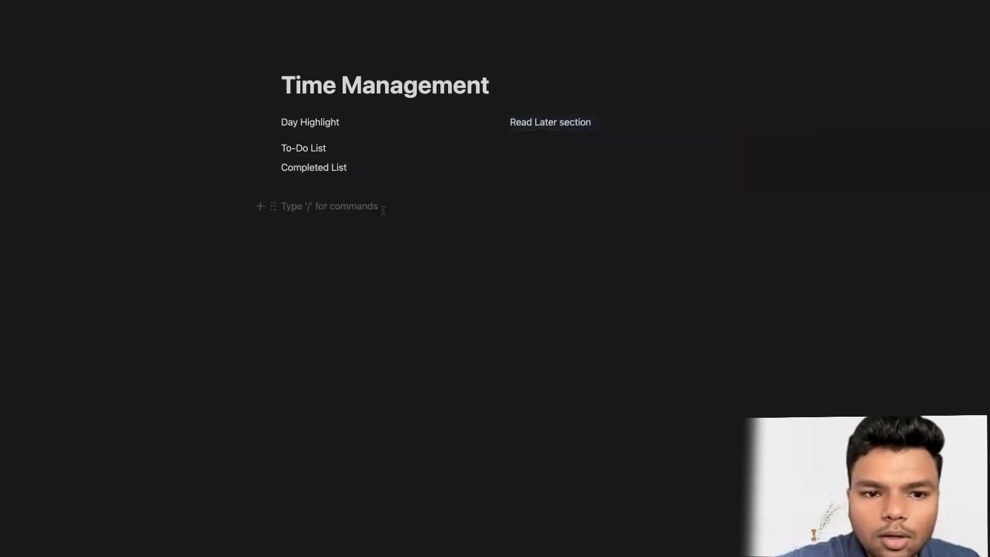
{"action": "left_click", "coordinate": [333, 148]}
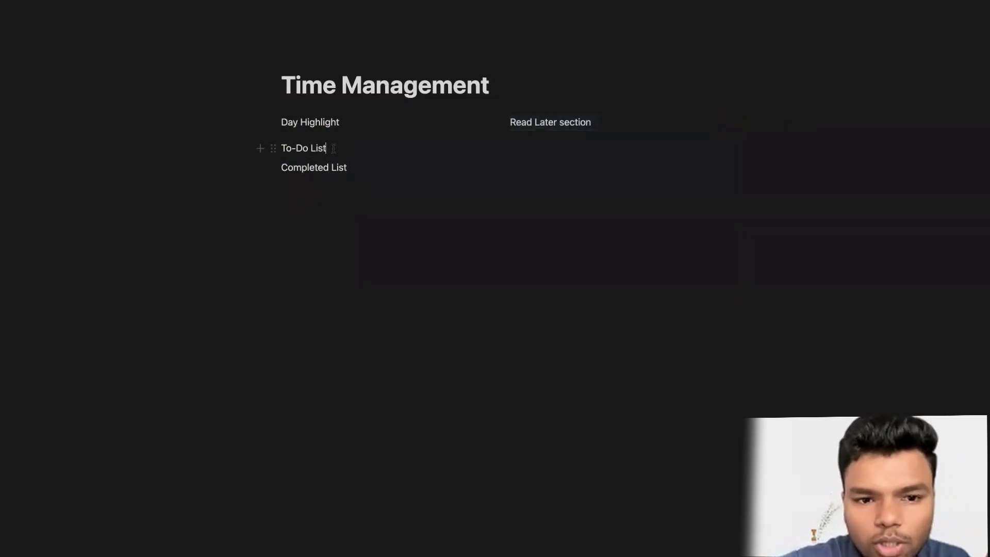
{"action": "left_click_drag", "start_coordinate": [273, 167], "coordinate": [722, 148]}
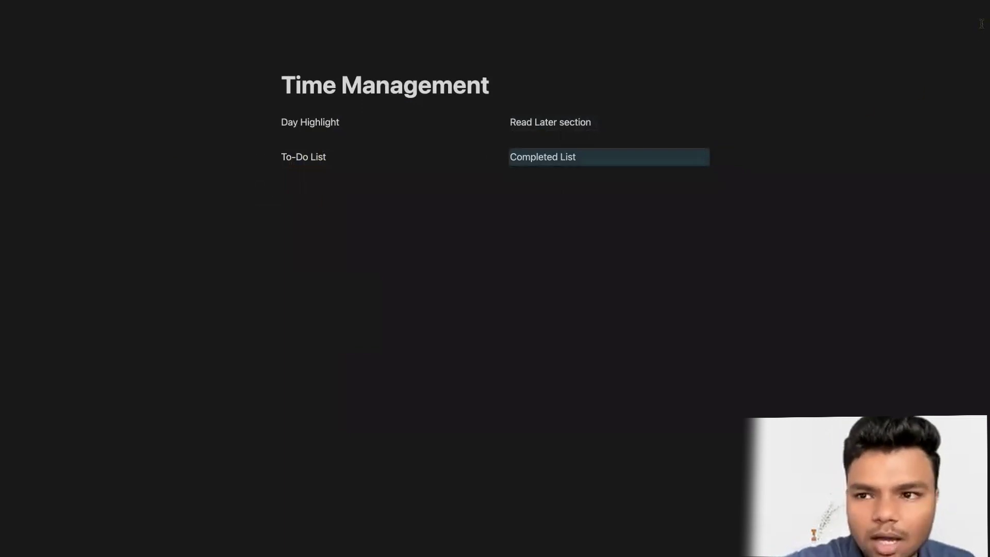
Step: Turn on the Full width layout for the Time Management page
{"action": "left_click", "coordinate": [976, 2]}
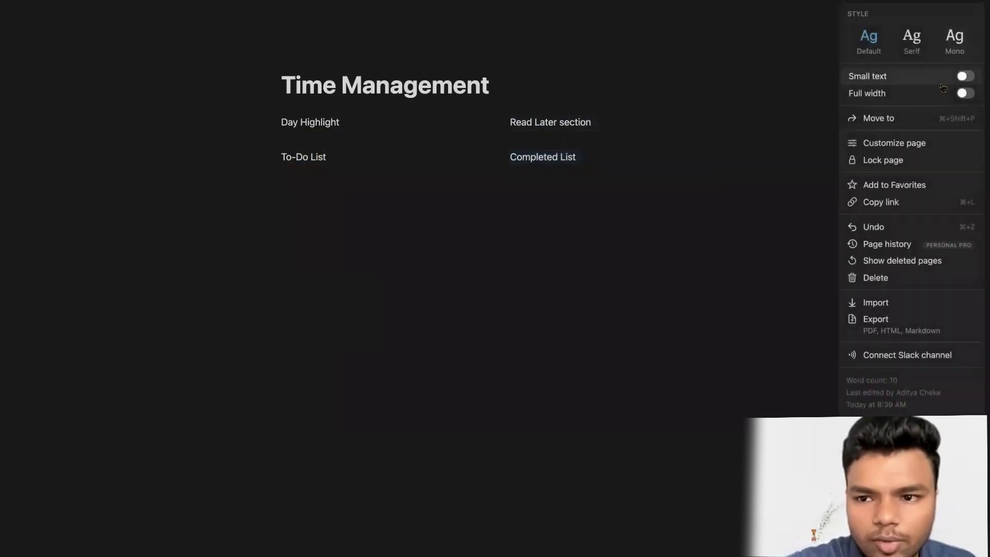
{"action": "left_click", "coordinate": [964, 92]}
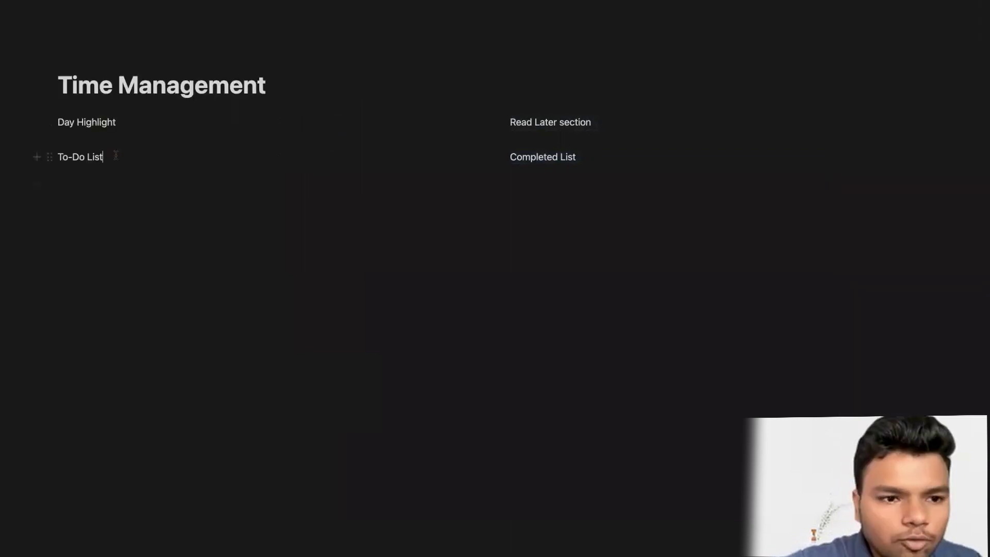
Step: Insert an inline database beneath the "To-Do List" line and title it "To-do list"
{"action": "left_click", "coordinate": [124, 157]}
{"action": "key", "text": "Return"}
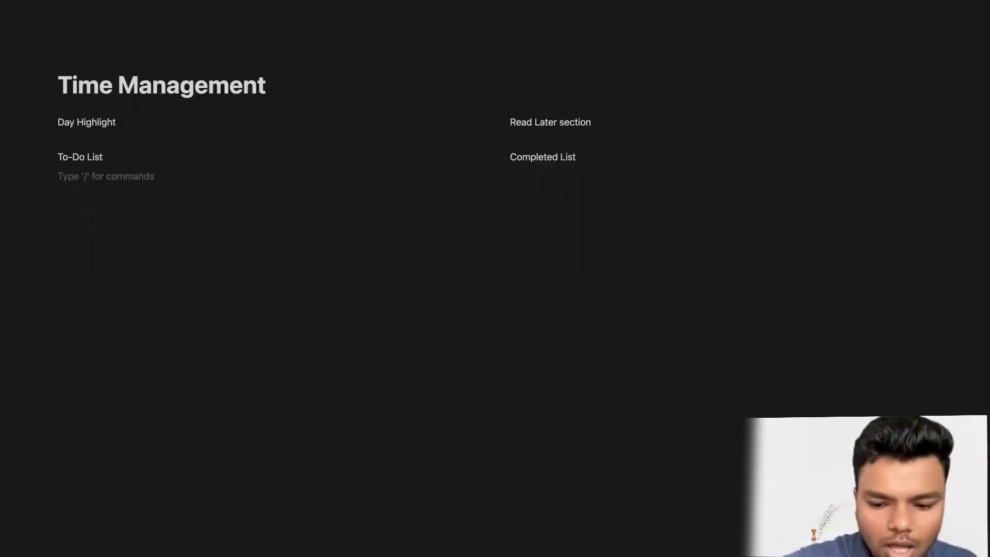
{"action": "type", "text": "/data"}
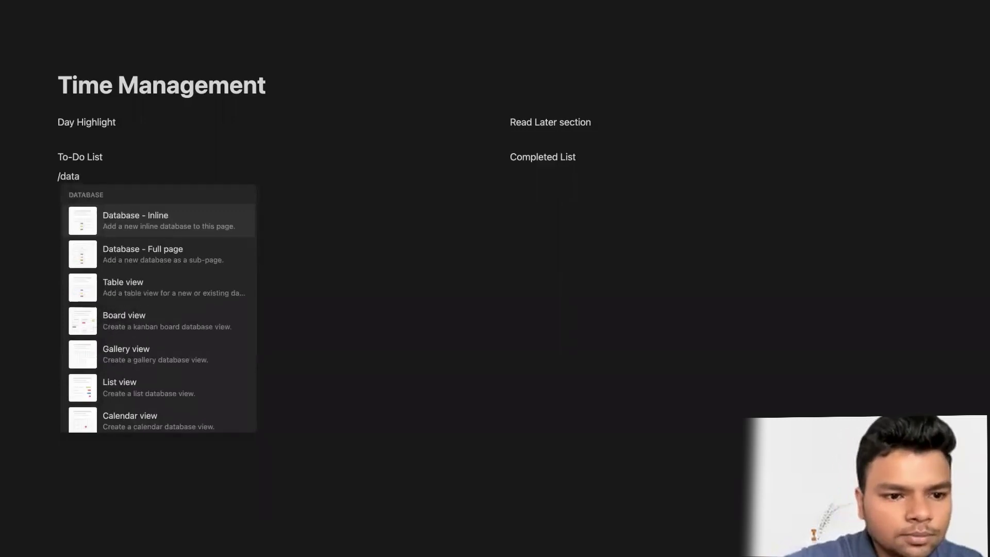
{"action": "key", "text": "Return"}
{"action": "type", "text": "Tod"}
{"action": "key", "text": "BackSpace"}
{"action": "type", "text": "-do list"}
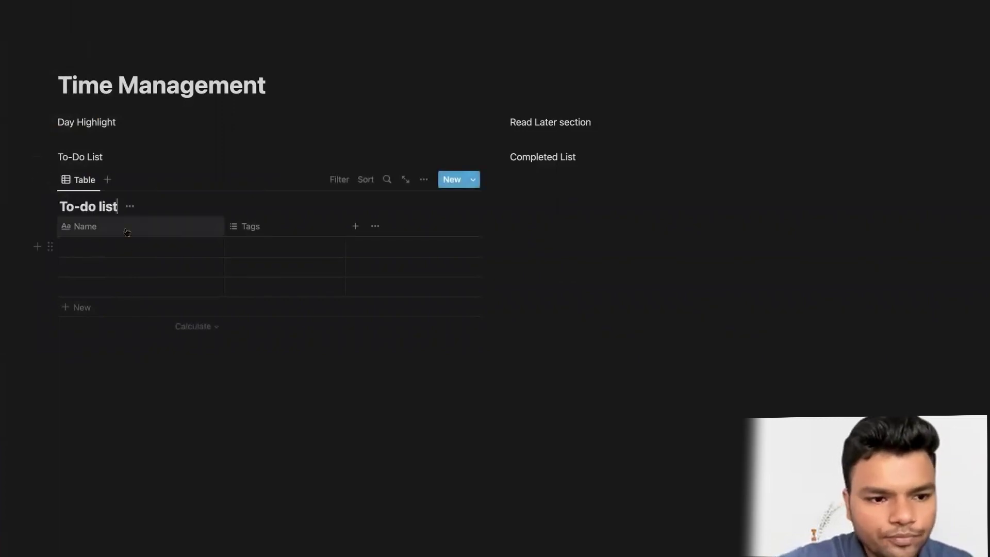
Step: Rename the database's Name property to "Task" and its Tags property to "Day"
{"action": "left_click", "coordinate": [82, 226]}
{"action": "type", "text": "Tas"}
{"action": "type", "text": "Task"}
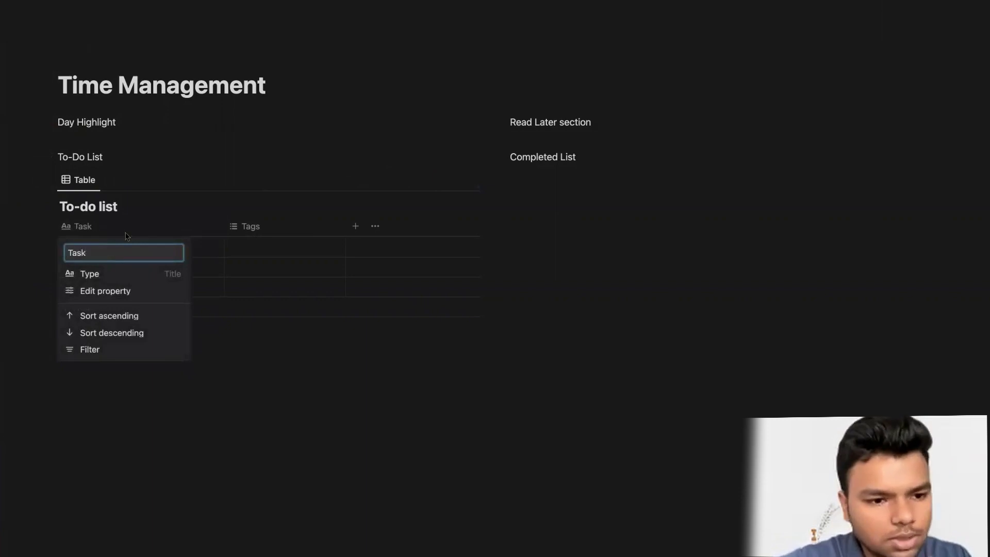
{"action": "left_click", "coordinate": [247, 227]}
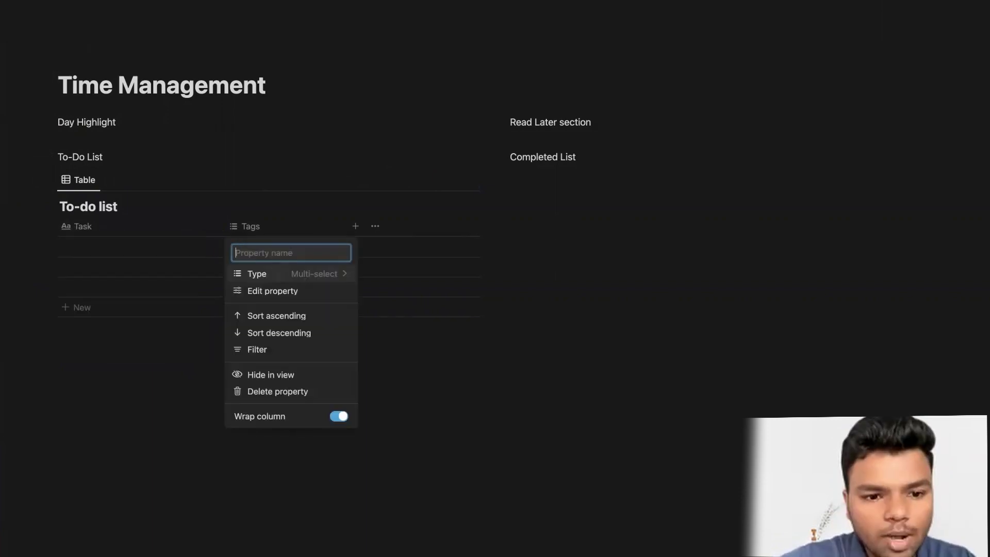
{"action": "type", "text": "Day"}
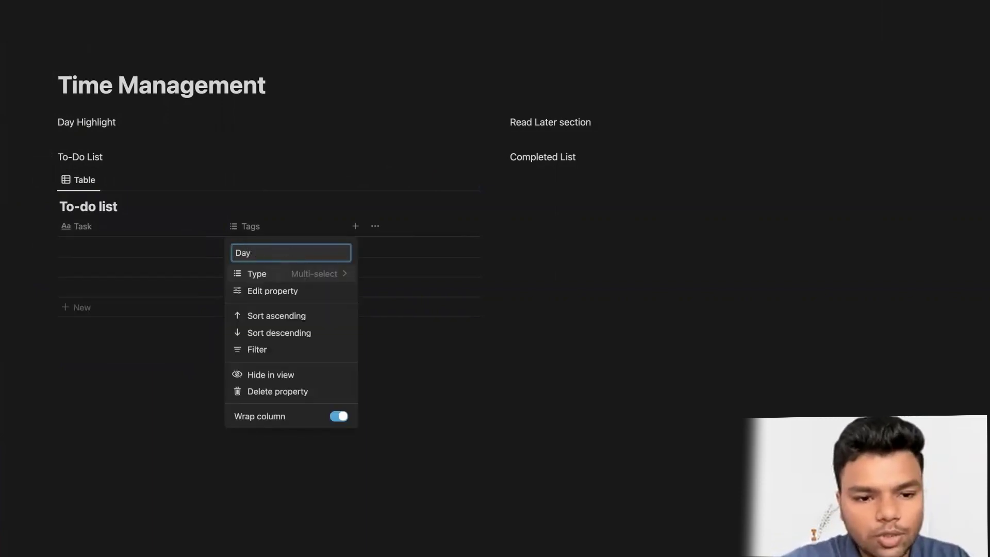
Step: Add two text properties named "Category" and "Done" to the To-do list database
{"action": "left_click", "coordinate": [355, 226]}
{"action": "type", "text": "Da"}
{"action": "key", "text": "BackSpace"}
{"action": "type", "text": "Category"}
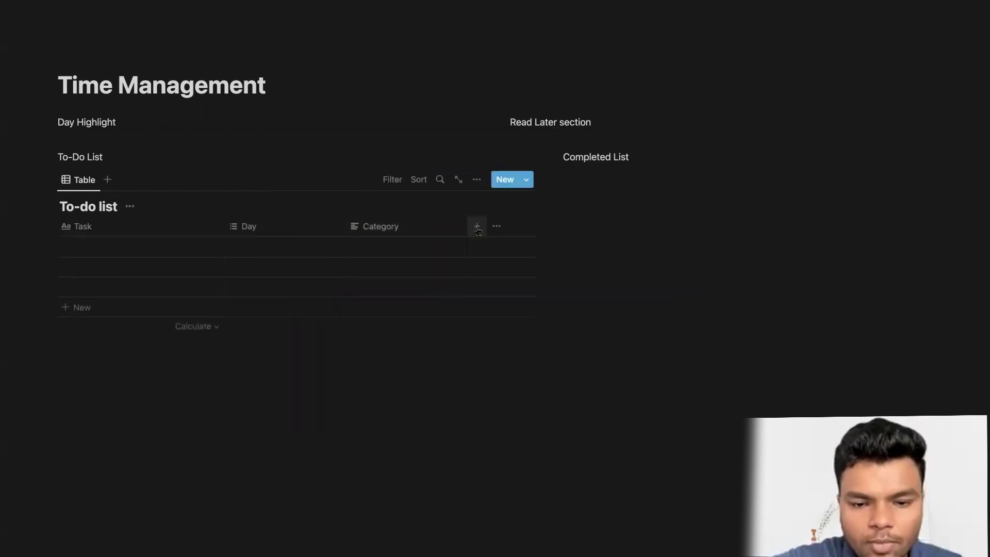
{"action": "left_click", "coordinate": [477, 226]}
{"action": "type", "text": "Done"}
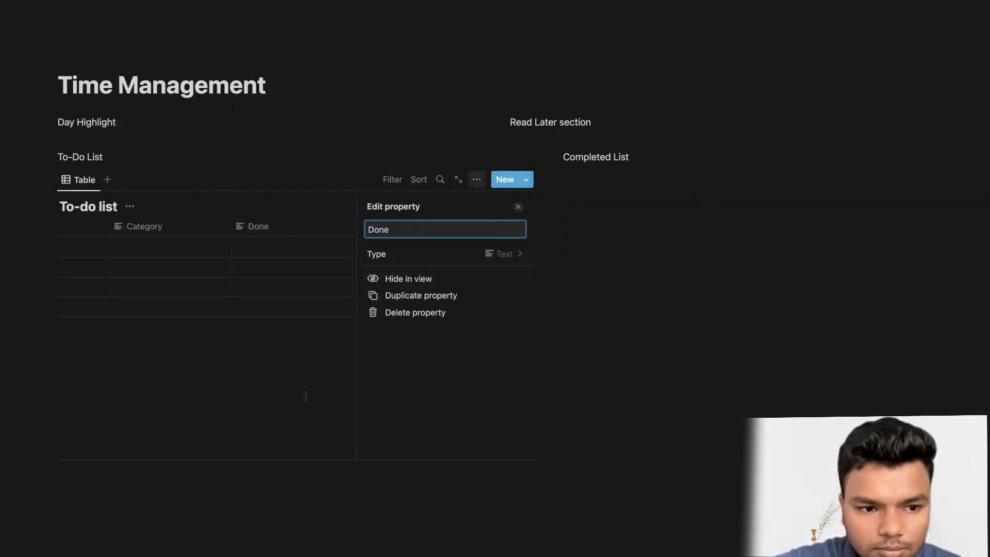
{"action": "key", "text": "Escape"}
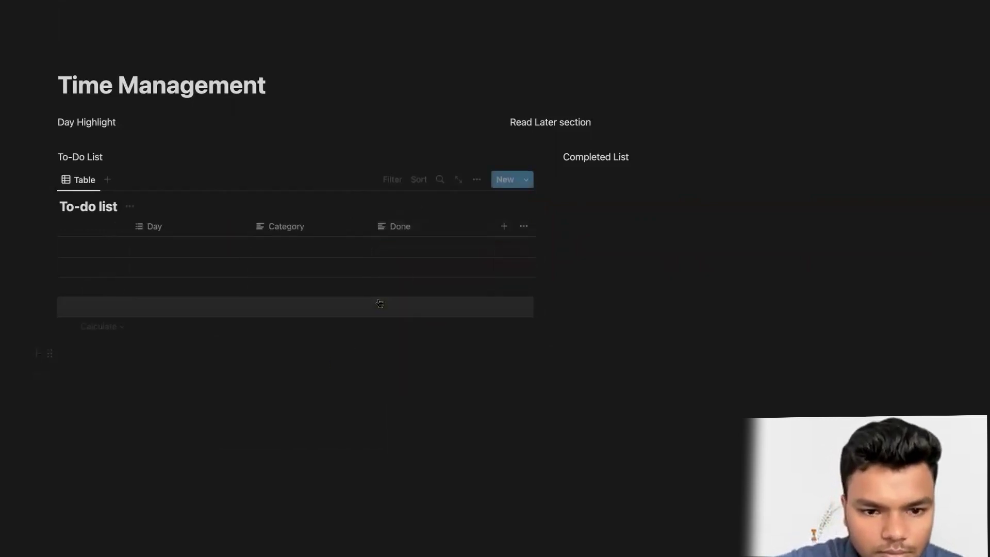
Step: Add a further text property named "Last Edit" to the To-do list database
{"action": "left_click", "coordinate": [504, 226]}
{"action": "type", "text": "Last"}
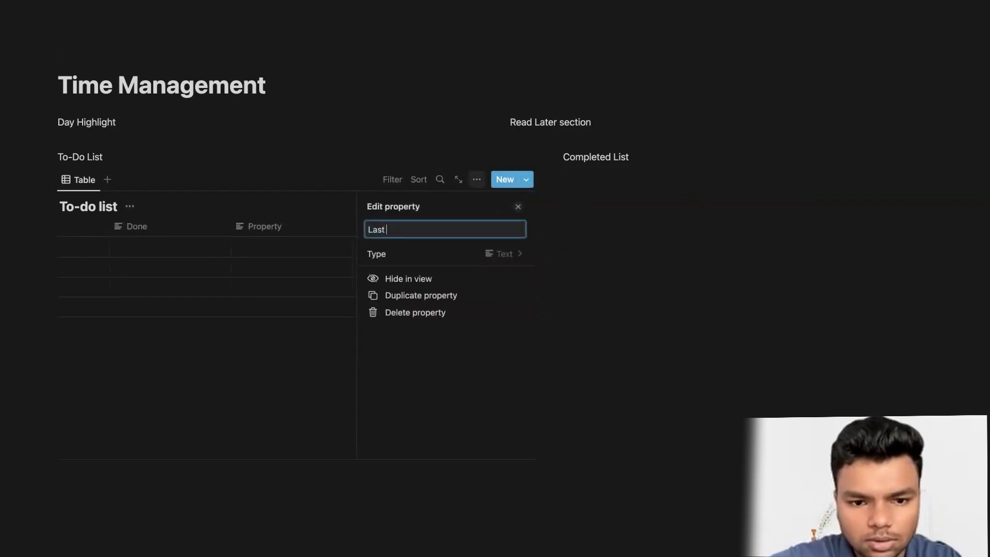
{"action": "type", "text": " Edit"}
{"action": "key", "text": "Escape"}
{"action": "scroll", "coordinate": [277, 250], "scroll_direction": "left", "scroll_amount": 3}
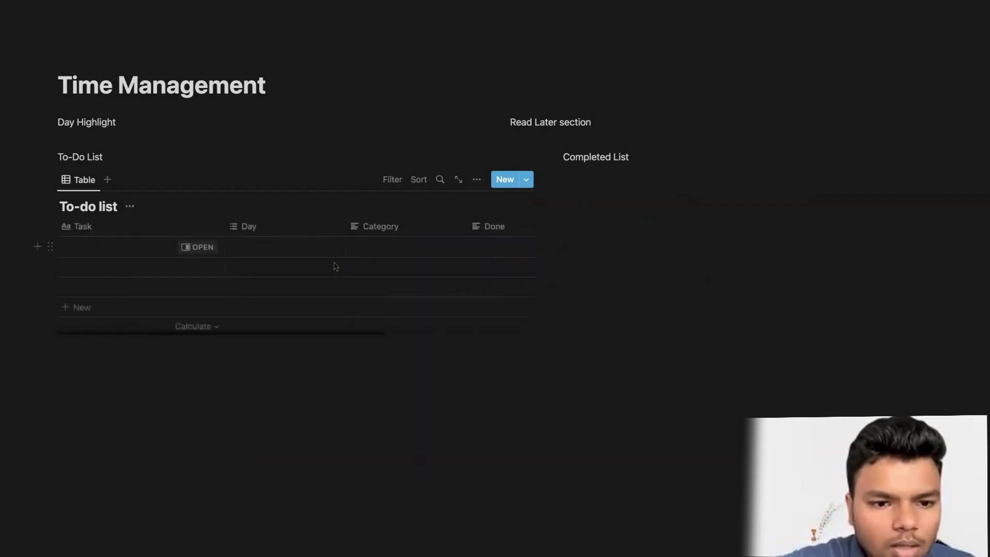
Step: Change the Day property's type to Select
{"action": "left_click", "coordinate": [304, 223]}
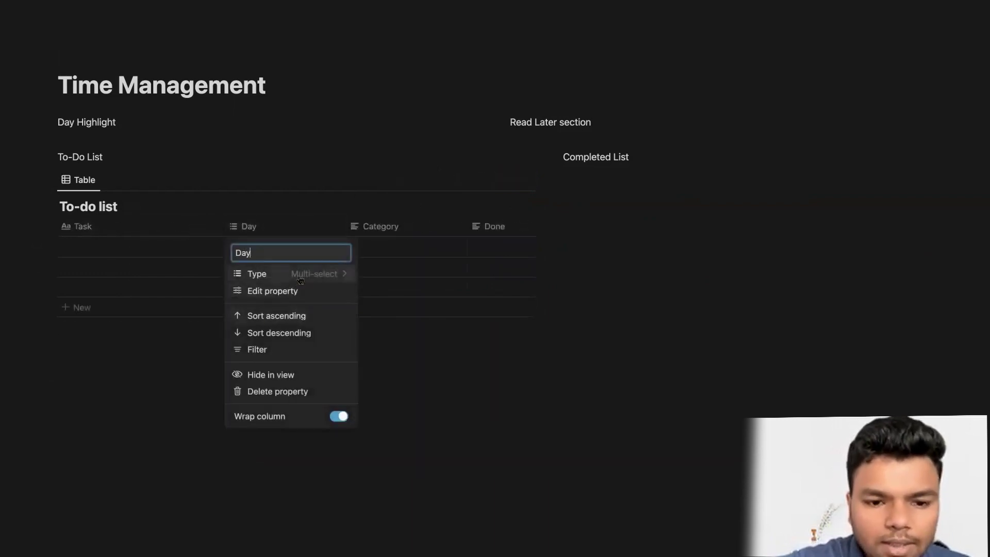
{"action": "left_click", "coordinate": [301, 274]}
{"action": "left_click", "coordinate": [263, 285]}
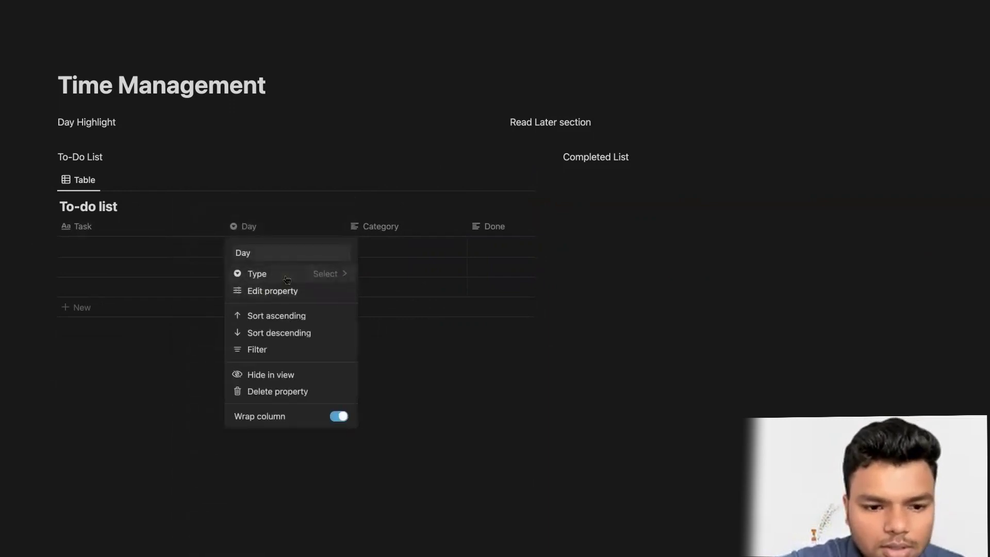
{"action": "left_click", "coordinate": [279, 277]}
{"action": "left_click", "coordinate": [249, 287]}
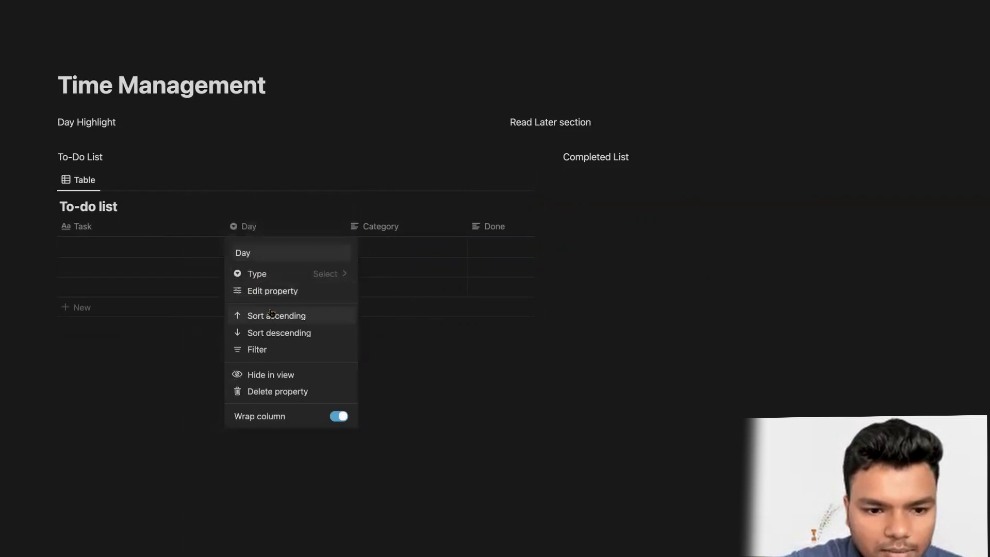
Step: Add the options "Monday", "Tuesday", "Wednesday" and "Thrusday" to the Day property
{"action": "left_click", "coordinate": [281, 290]}
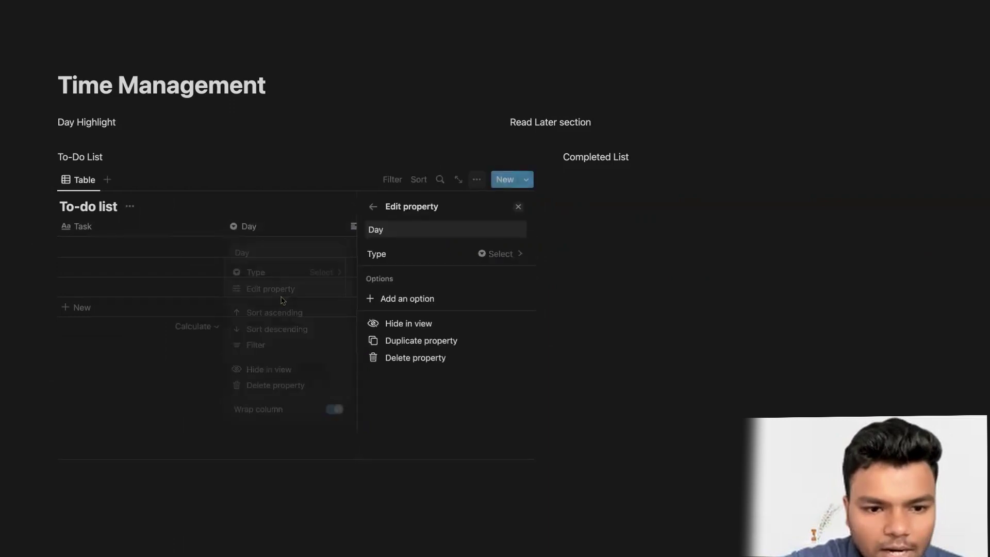
{"action": "left_click", "coordinate": [396, 300]}
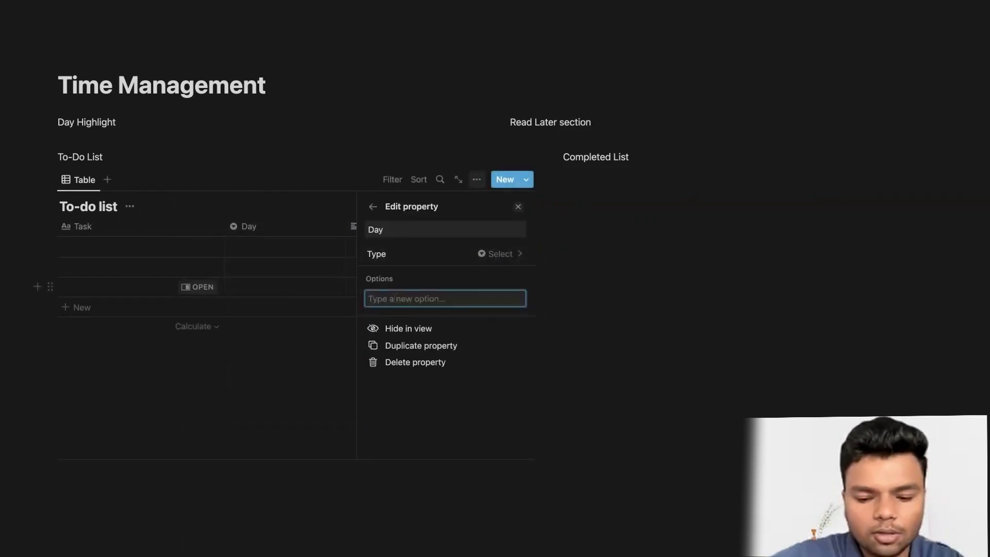
{"action": "type", "text": "Money"}
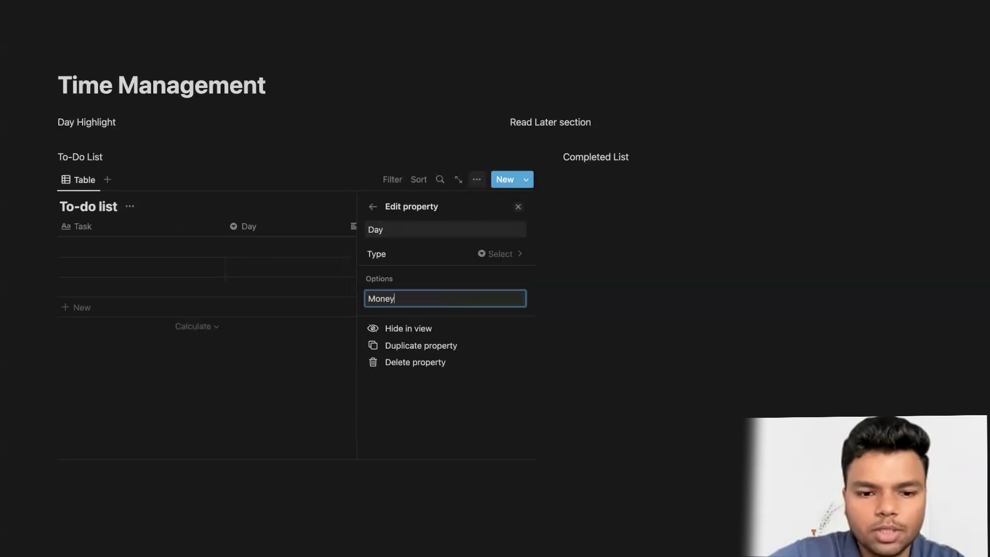
{"action": "key", "text": "Return"}
{"action": "type", "text": "Tues"}
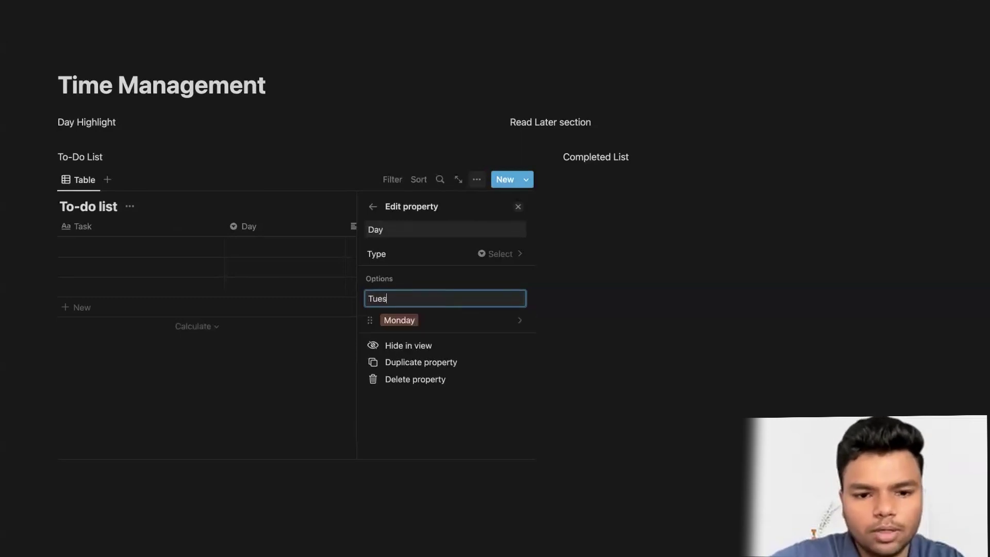
{"action": "type", "text": "day"}
{"action": "key", "text": "Return"}
{"action": "type", "text": "Wednesday"}
{"action": "key", "text": "Return"}
{"action": "type", "text": "Thrusday"}
{"action": "key", "text": "Return"}
Step: Complete the Day property's options with "Friday", "Saturday" and "Sunday", and close the property settings
{"action": "type", "text": "Friday"}
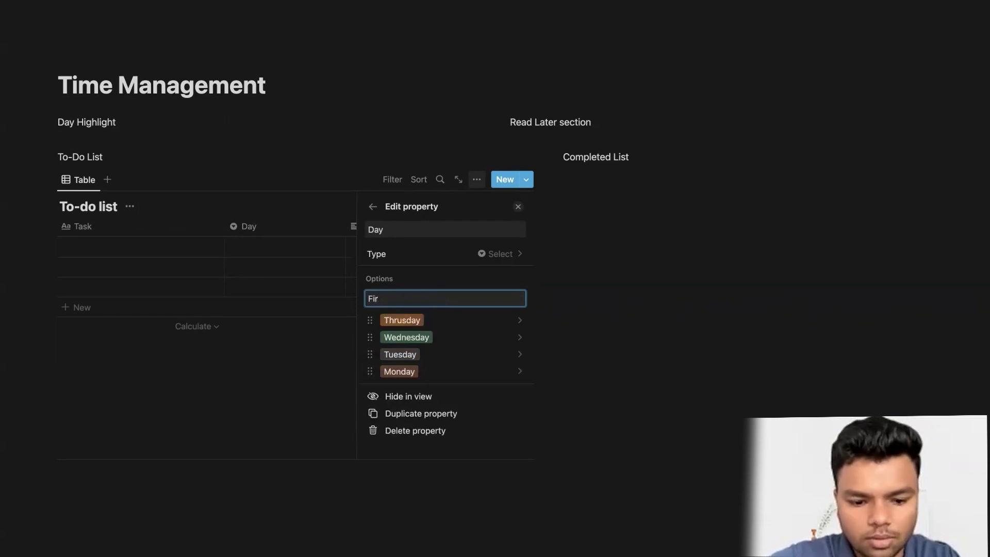
{"action": "key", "text": "Return"}
{"action": "type", "text": "Saturday"}
{"action": "key", "text": "Return"}
{"action": "type", "text": "Sunday"}
{"action": "key", "text": "Return"}
{"action": "left_click", "coordinate": [331, 350]}
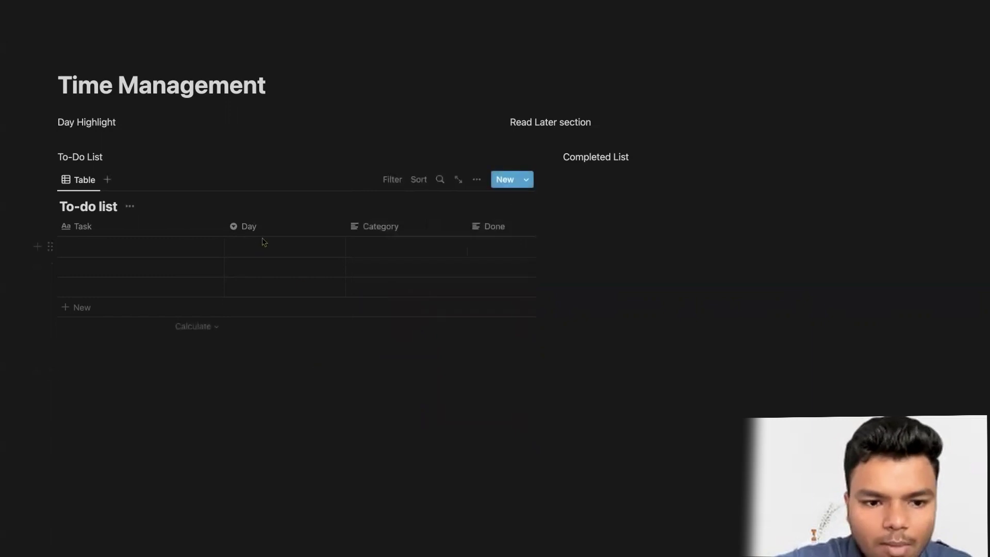
Step: Change the Category property's type to Select
{"action": "left_click", "coordinate": [390, 233]}
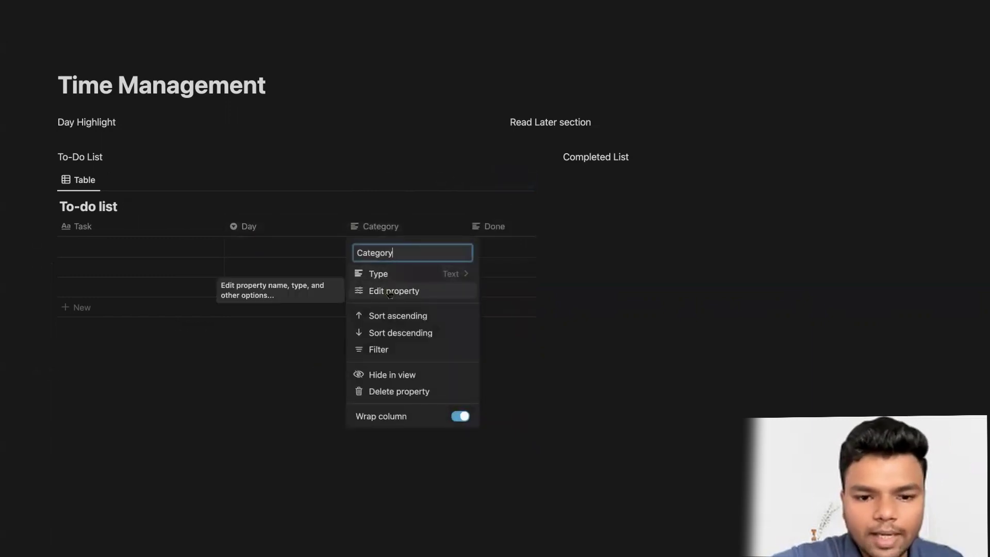
{"action": "left_click", "coordinate": [390, 292]}
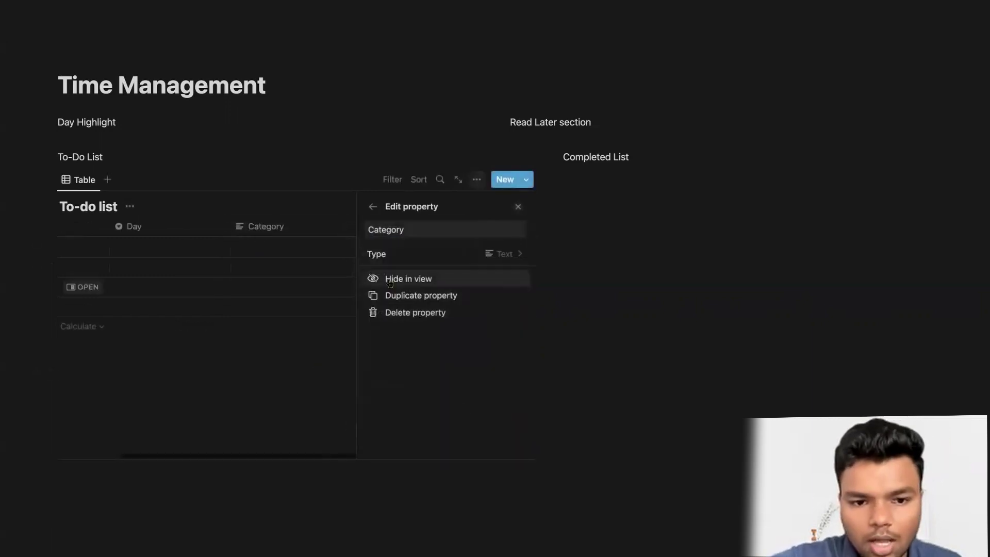
{"action": "left_click", "coordinate": [390, 263]}
{"action": "left_click", "coordinate": [385, 286]}
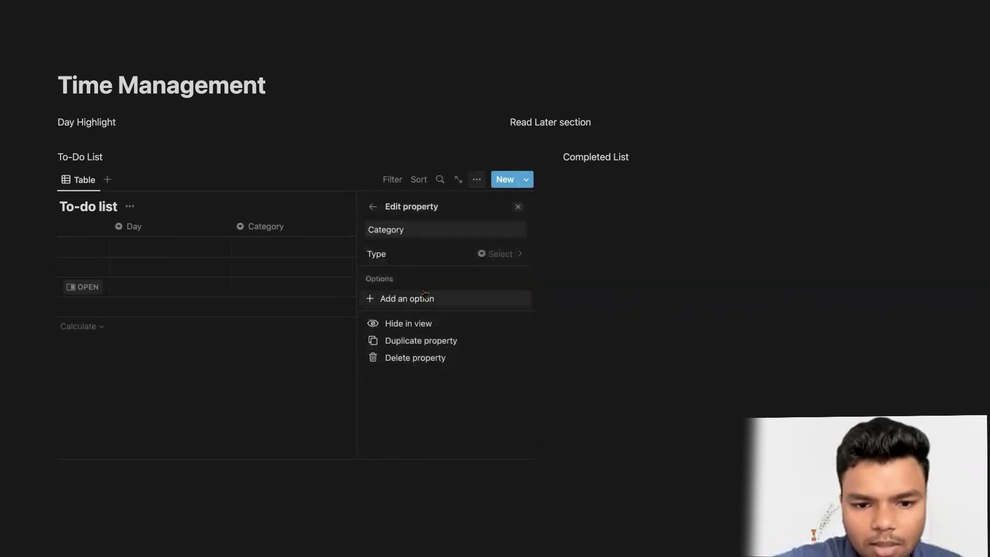
Step: Add the Category options "Company", "Android", "DSA", "Youtube" and "Personal", and close the property settings
{"action": "type", "text": "Ca"}
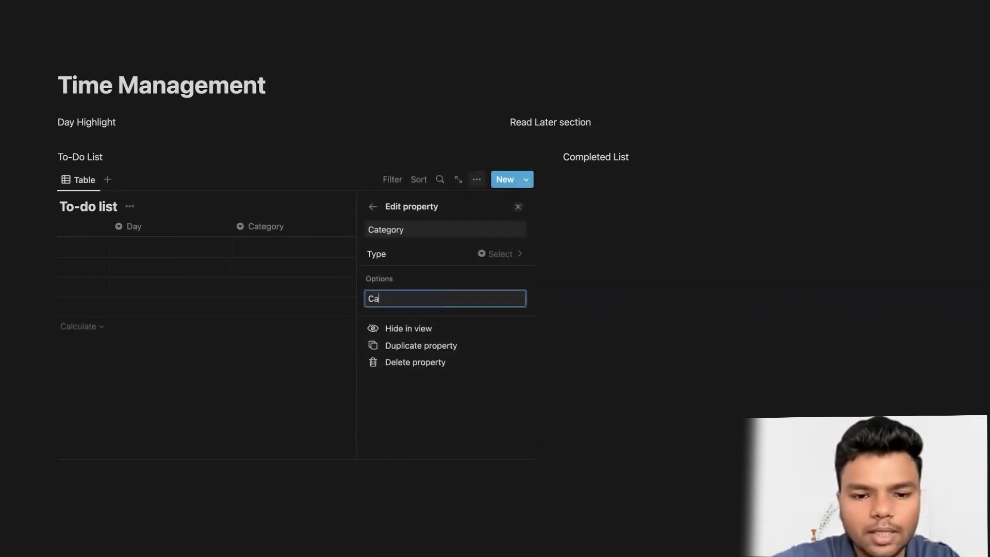
{"action": "type", "text": "mpany"}
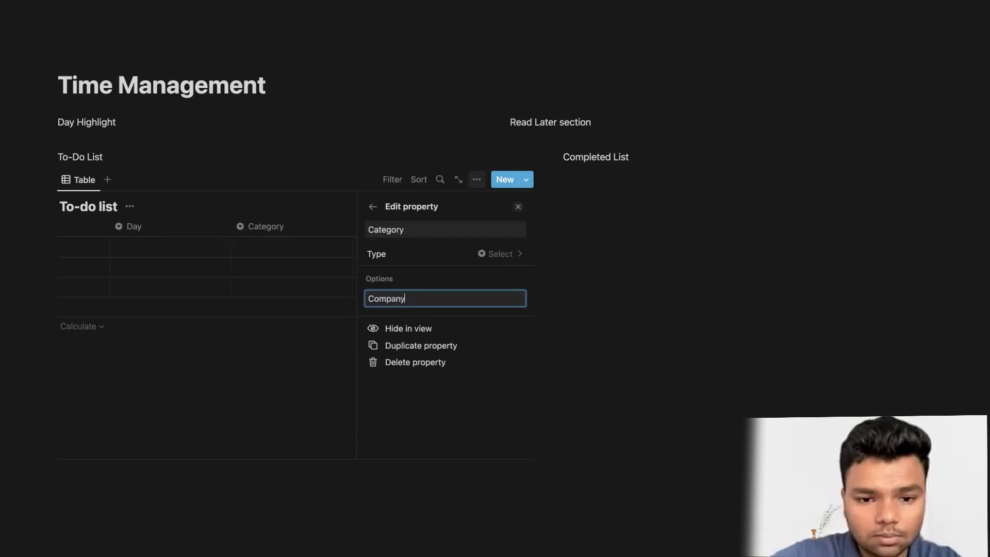
{"action": "key", "text": "Return"}
{"action": "type", "text": "Android"}
{"action": "key", "text": "Return"}
{"action": "type", "text": "DS"}
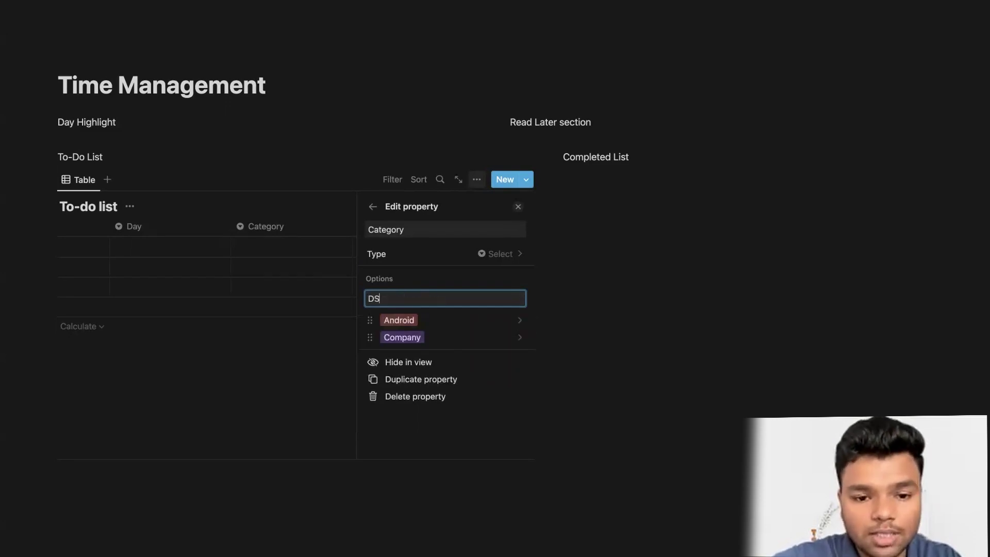
{"action": "type", "text": "A"}
{"action": "key", "text": "Return"}
{"action": "type", "text": "Youtube"}
{"action": "key", "text": "Return"}
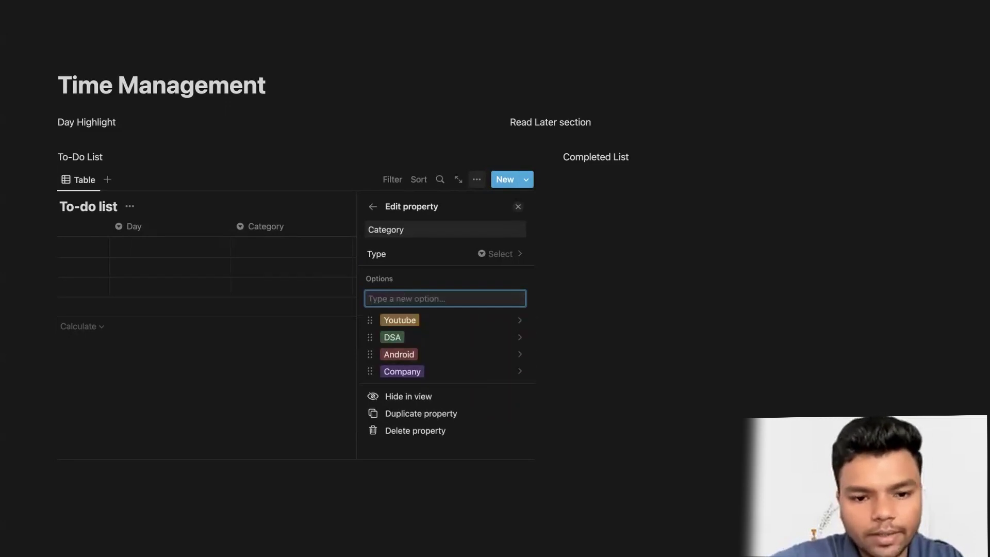
{"action": "type", "text": "Personal"}
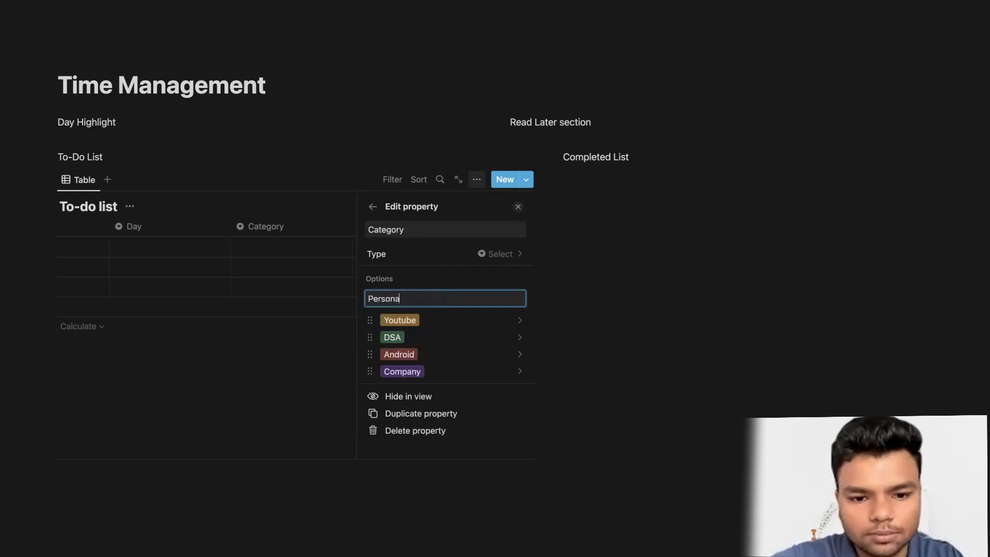
{"action": "key", "text": "Return"}
{"action": "left_click", "coordinate": [373, 206]}
{"action": "left_click", "coordinate": [341, 339]}
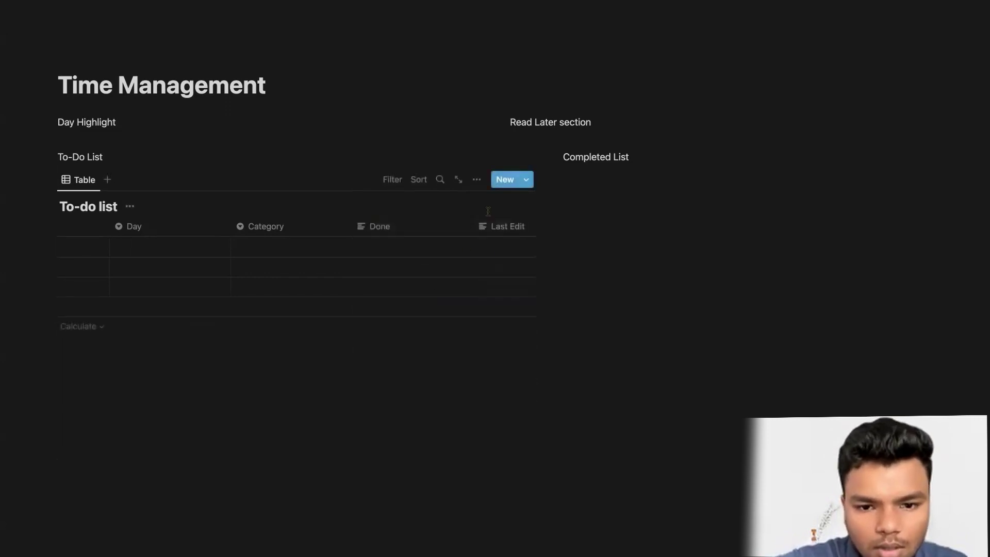
Step: Change the Done property's type to Checkbox and close the property settings
{"action": "scroll", "coordinate": [370, 220], "scroll_direction": "right", "scroll_amount": 1}
{"action": "left_click", "coordinate": [369, 220]}
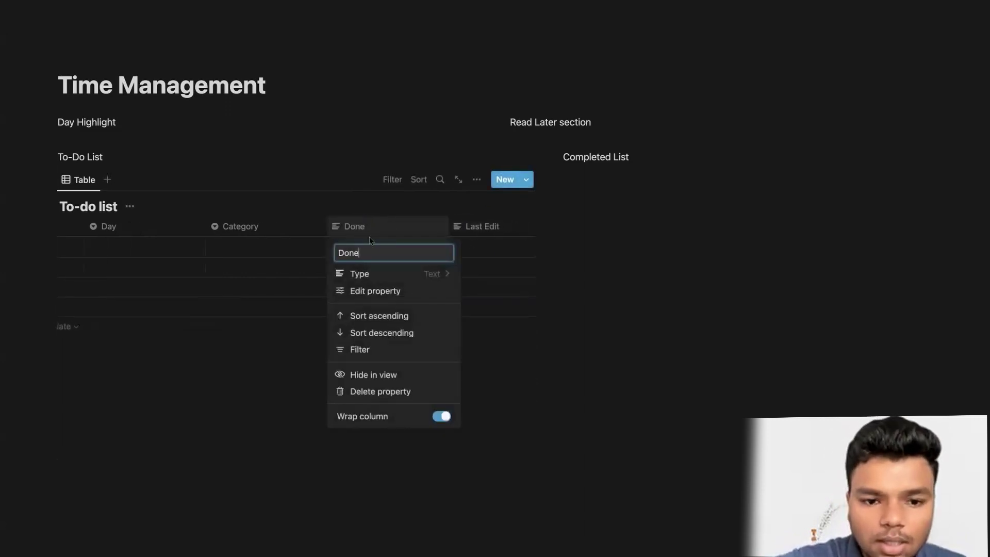
{"action": "left_click", "coordinate": [372, 291]}
{"action": "left_click", "coordinate": [445, 253]}
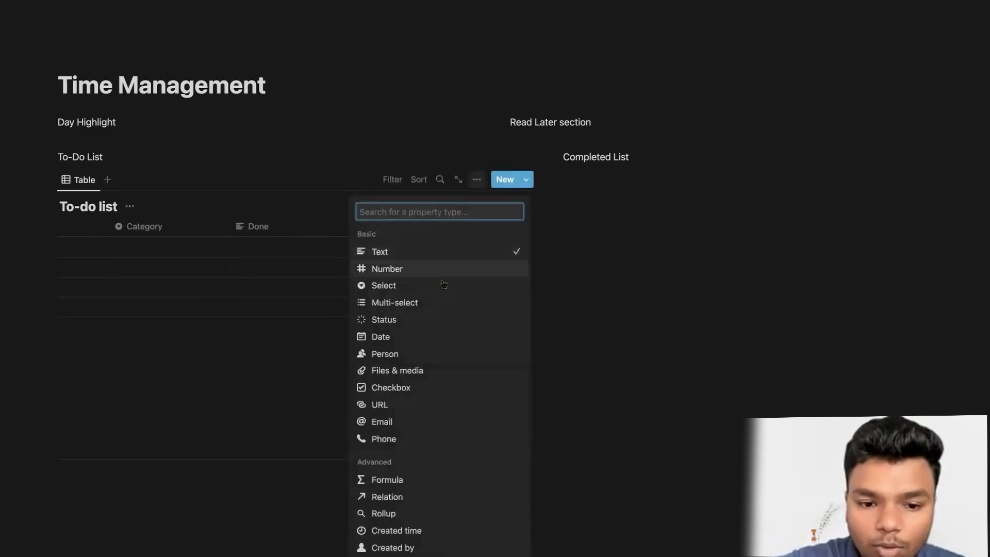
{"action": "left_click", "coordinate": [425, 387]}
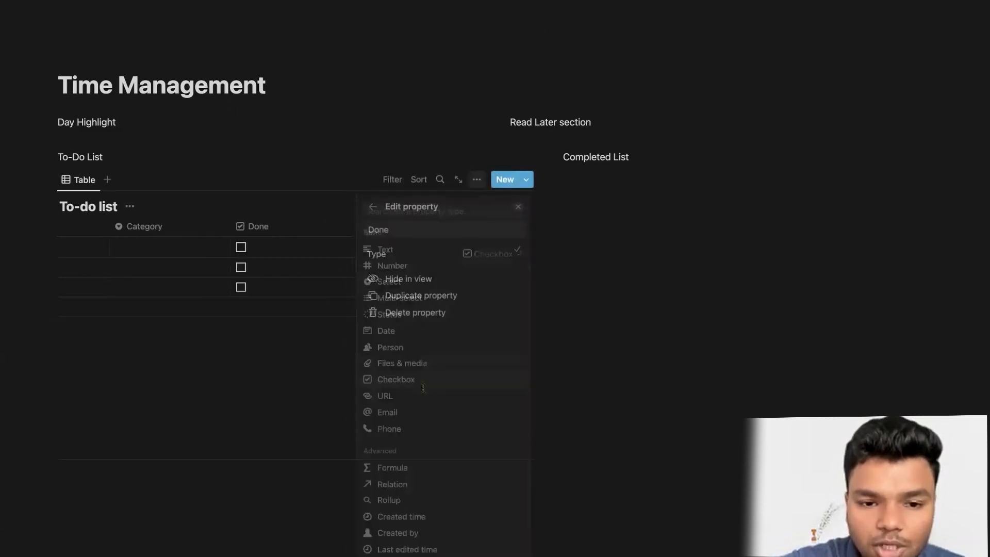
{"action": "left_click", "coordinate": [286, 392]}
Step: Change the Last Edit property's type to Last edited time and close the property settings
{"action": "left_click", "coordinate": [407, 227]}
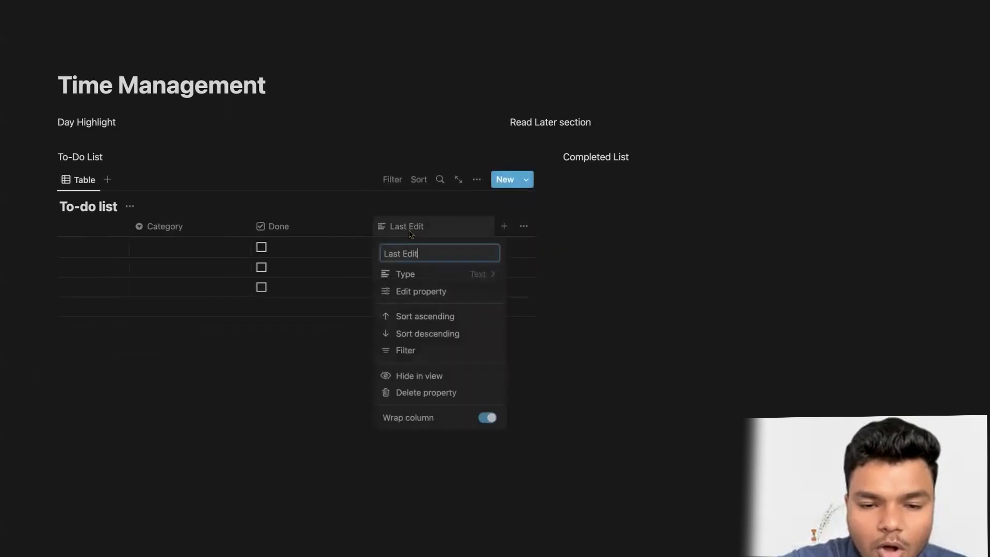
{"action": "left_click", "coordinate": [420, 291]}
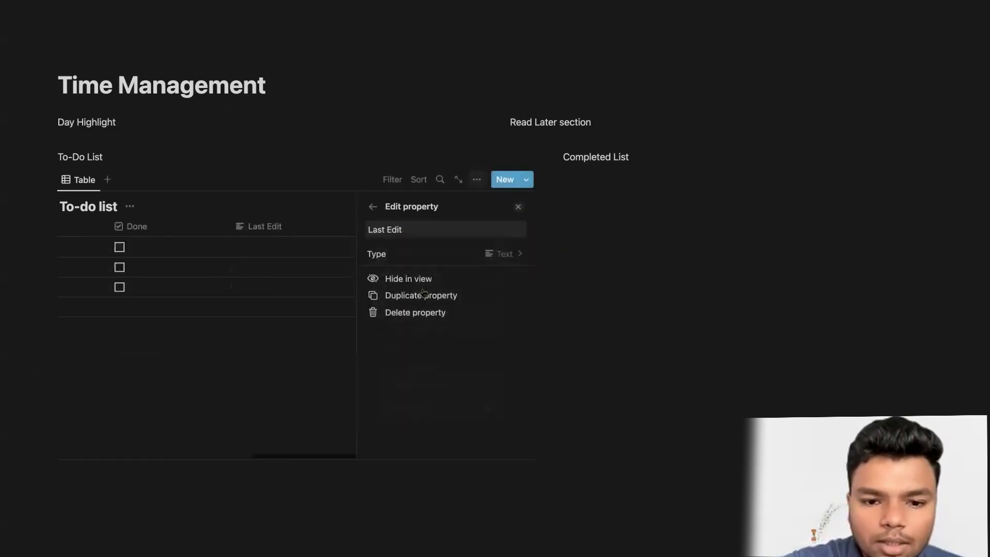
{"action": "left_click", "coordinate": [424, 252]}
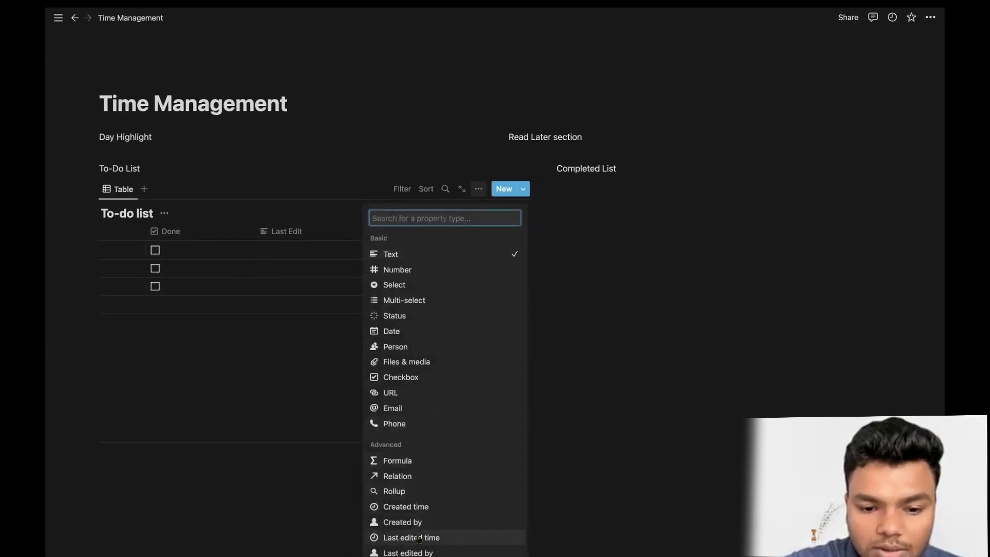
{"action": "left_click", "coordinate": [418, 538]}
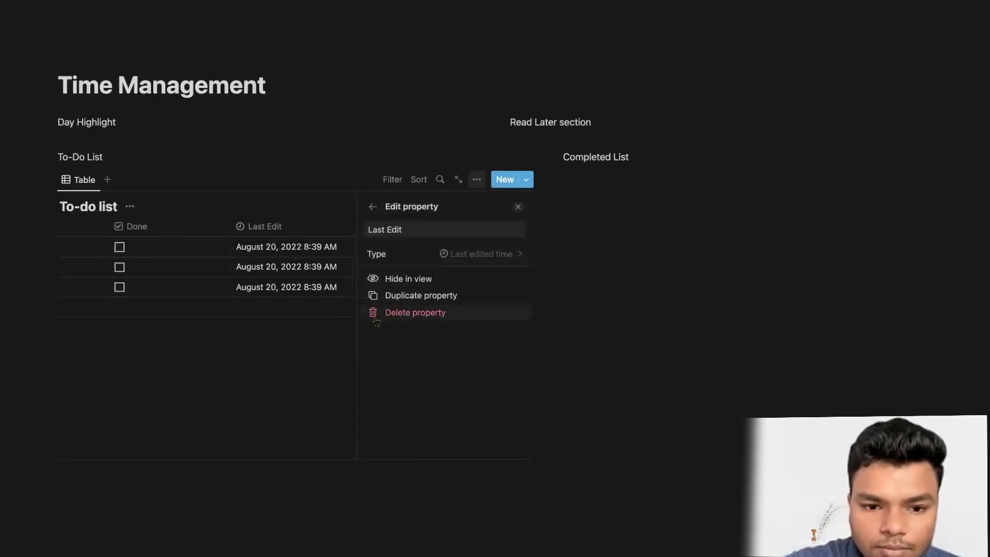
{"action": "left_click", "coordinate": [338, 390]}
{"action": "scroll", "coordinate": [341, 287], "scroll_direction": "left", "scroll_amount": 5}
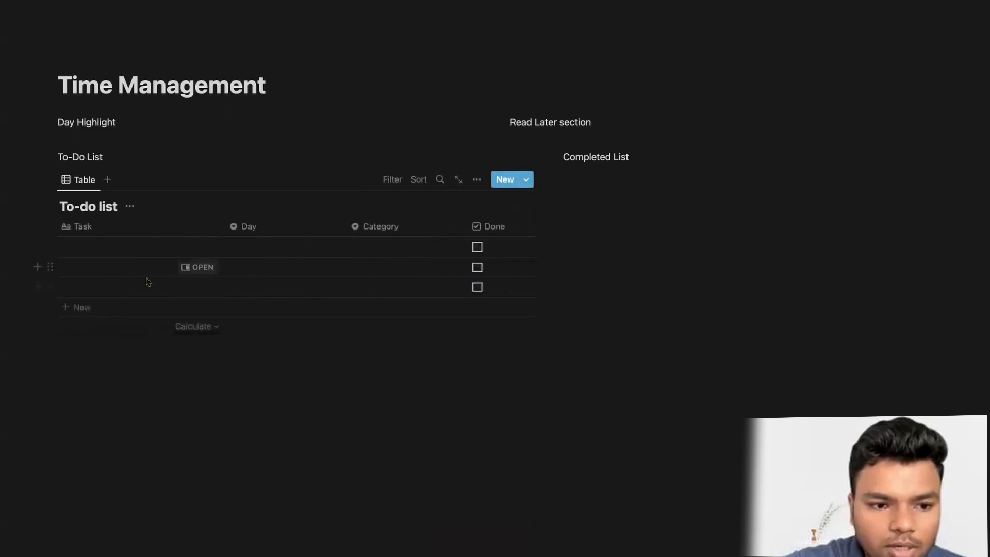
{"action": "scroll", "coordinate": [180, 281], "scroll_direction": "right", "scroll_amount": 5}
{"action": "scroll", "coordinate": [230, 280], "scroll_direction": "left", "scroll_amount": 5}
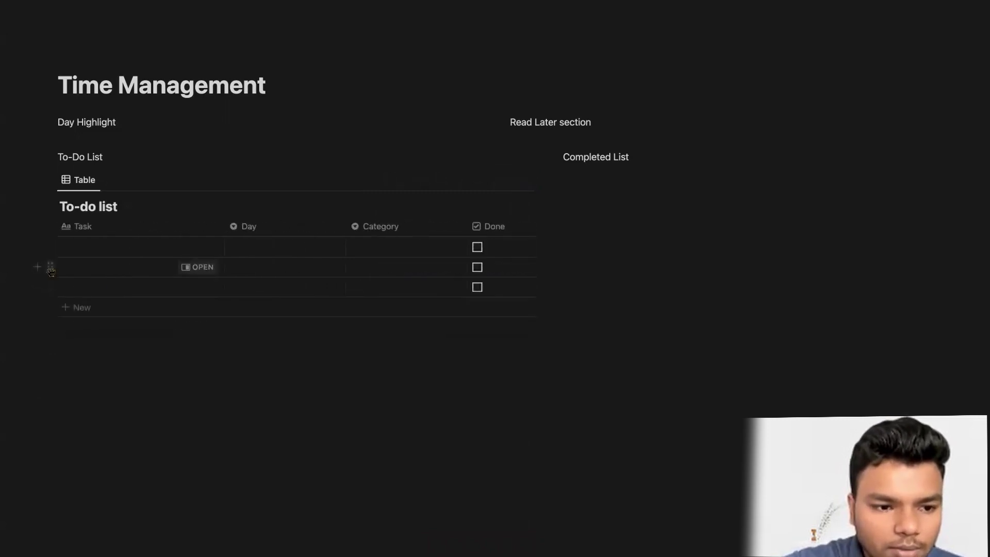
Step: Enter "Learn about recursion" as the task in the first row of the To-do list
{"action": "left_click", "coordinate": [85, 247]}
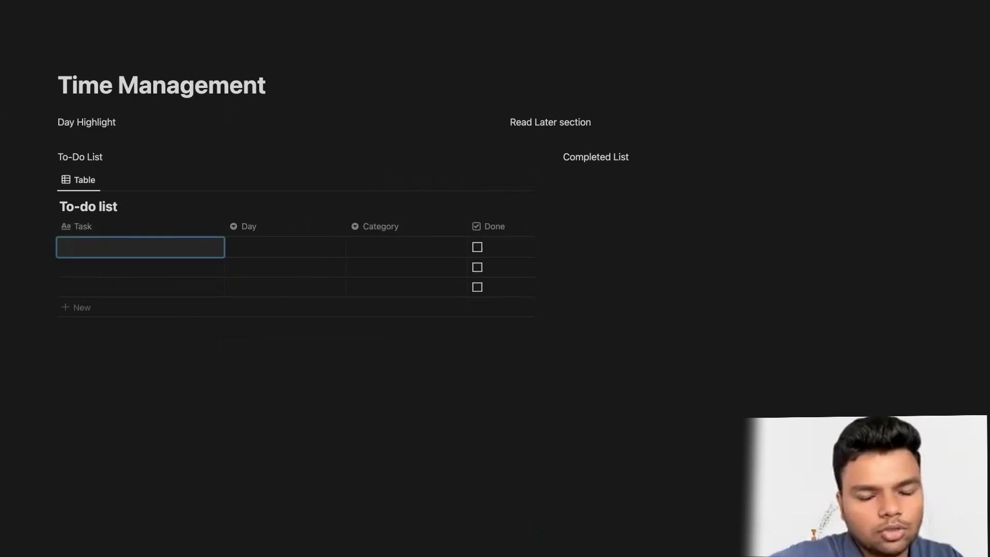
{"action": "type", "text": "L"}
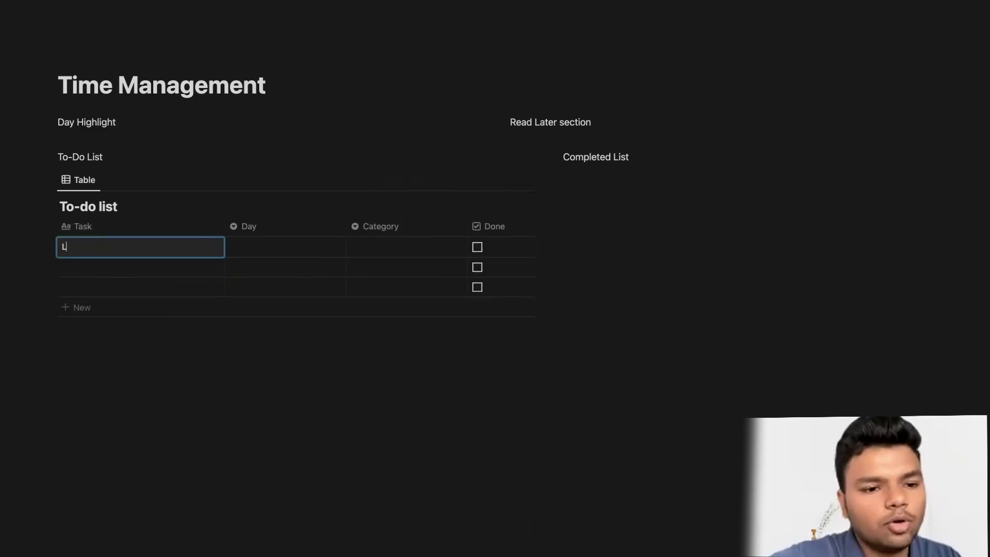
{"action": "type", "text": "eanrn abou"}
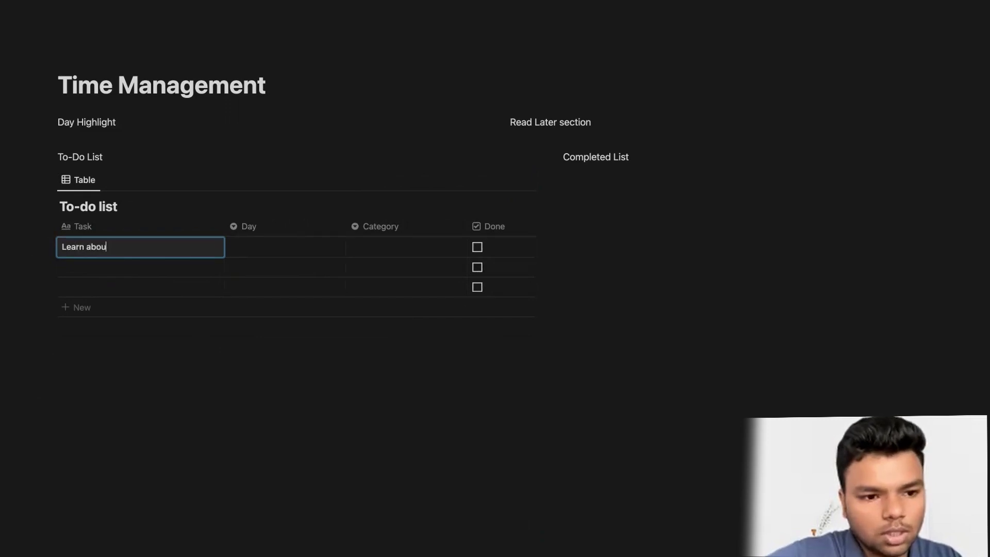
{"action": "type", "text": "t recursion"}
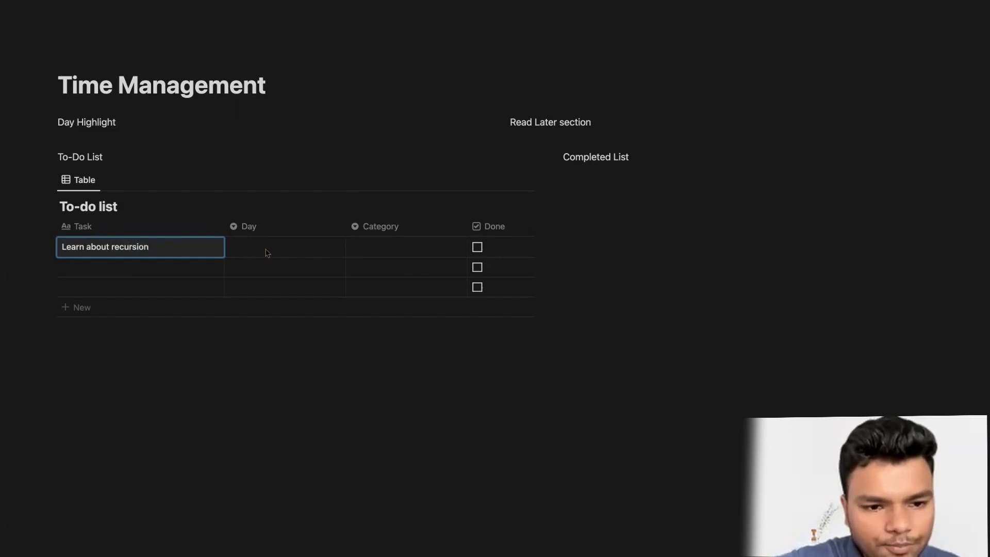
{"action": "key", "text": "Return"}
Step: Set the recursion task's Day to Monday and its Category to DSA
{"action": "left_click", "coordinate": [265, 252]}
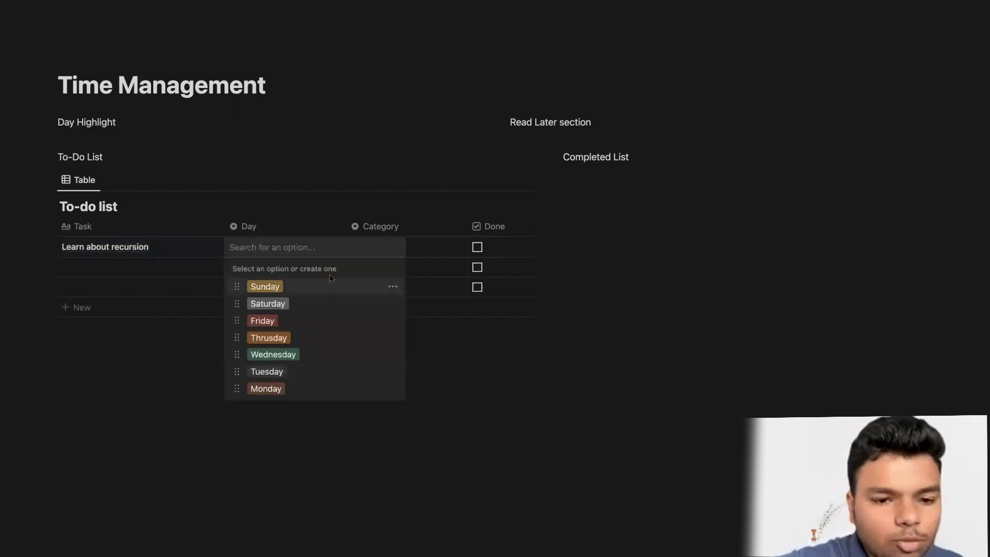
{"action": "left_click", "coordinate": [289, 389]}
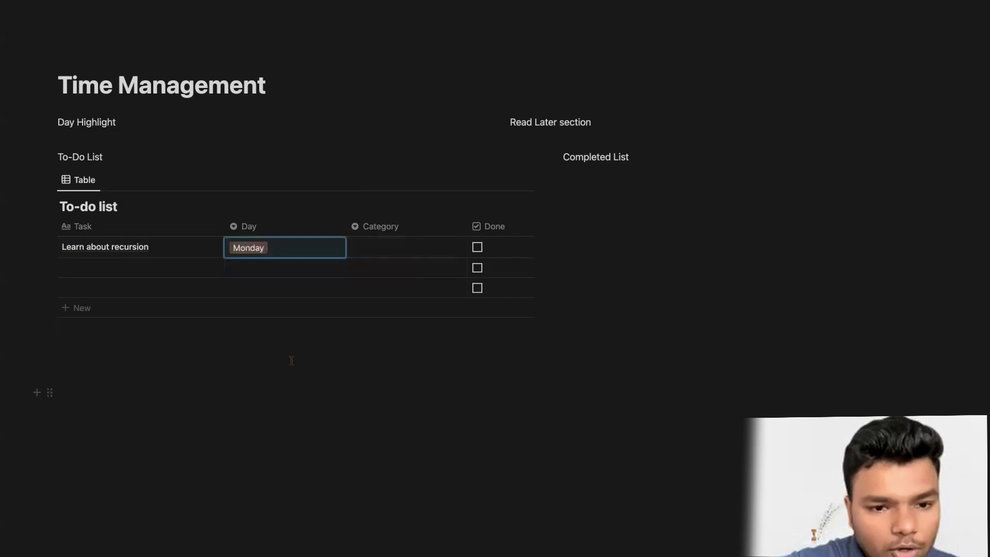
{"action": "left_click", "coordinate": [380, 248]}
{"action": "left_click", "coordinate": [394, 323]}
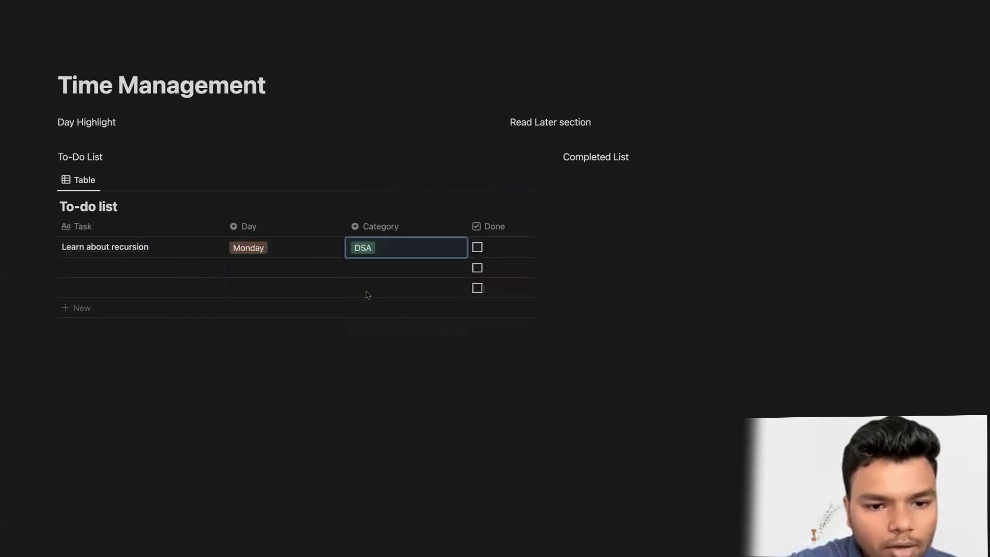
Step: Enter "Spend 1 hr in jetpack learning" as the task in the second row of the To-do list
{"action": "scroll", "coordinate": [447, 267], "scroll_direction": "right", "scroll_amount": 5}
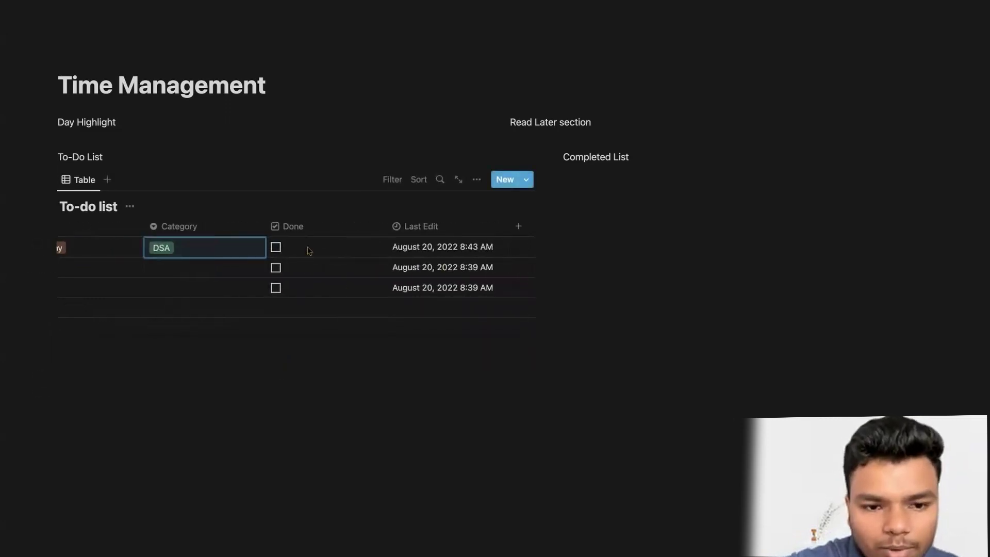
{"action": "scroll", "coordinate": [282, 251], "scroll_direction": "left", "scroll_amount": 5}
{"action": "left_click", "coordinate": [152, 263]}
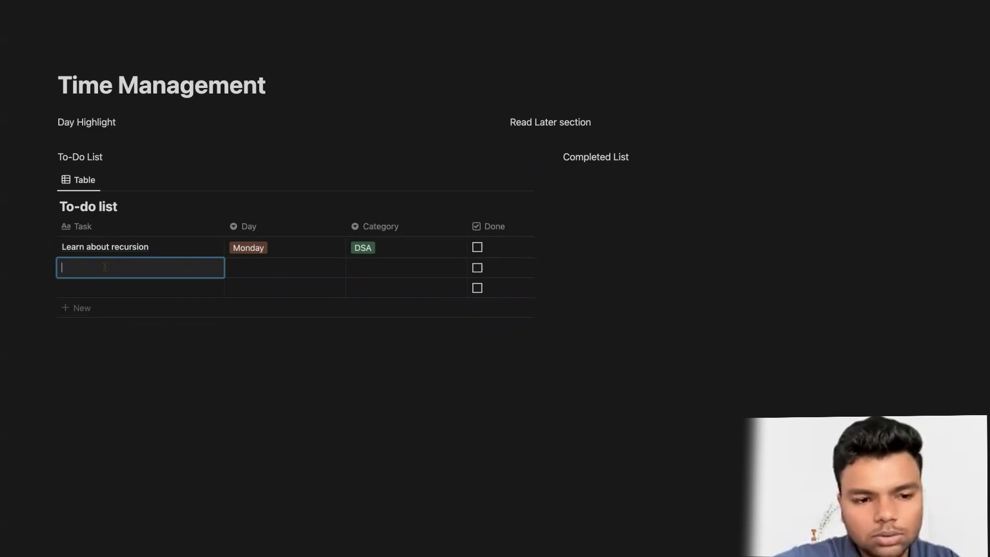
{"action": "type", "text": "Spend 1"}
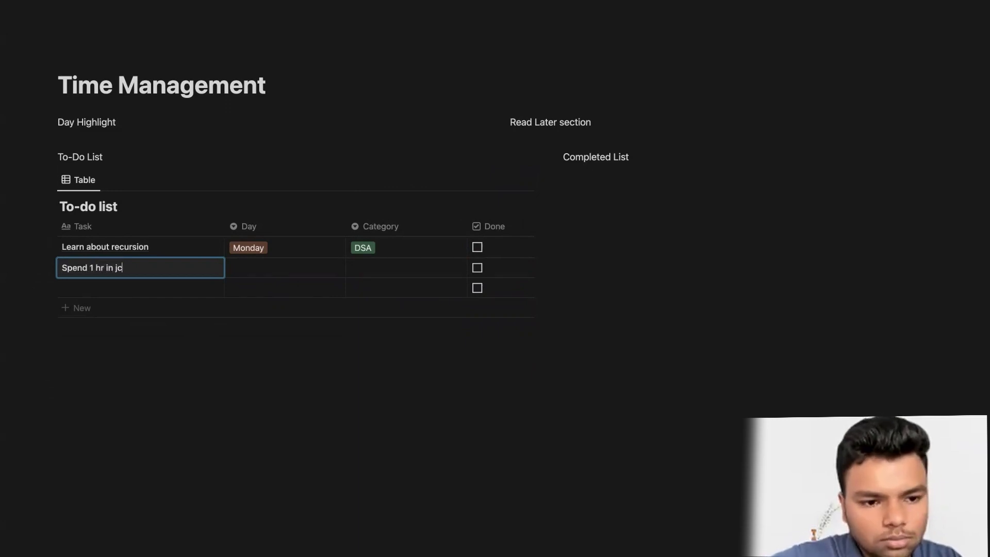
{"action": "type", "text": " hr in jetpack learning"}
{"action": "left_click", "coordinate": [141, 373]}
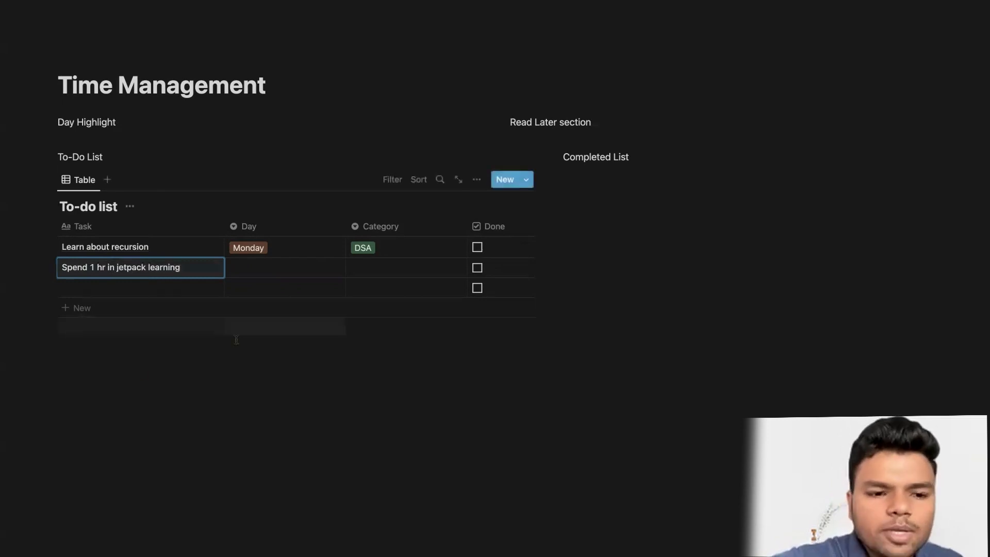
{"action": "left_click", "coordinate": [232, 361]}
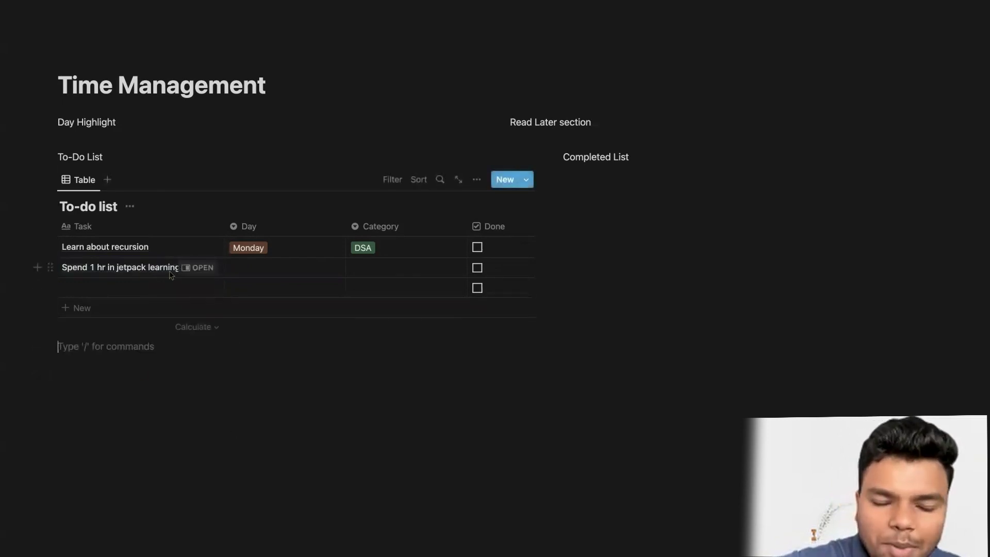
Step: Open the jetpack learning task's page, add the bullet "Navigation" followed by an empty bullet, and return to the table
{"action": "left_click", "coordinate": [209, 267]}
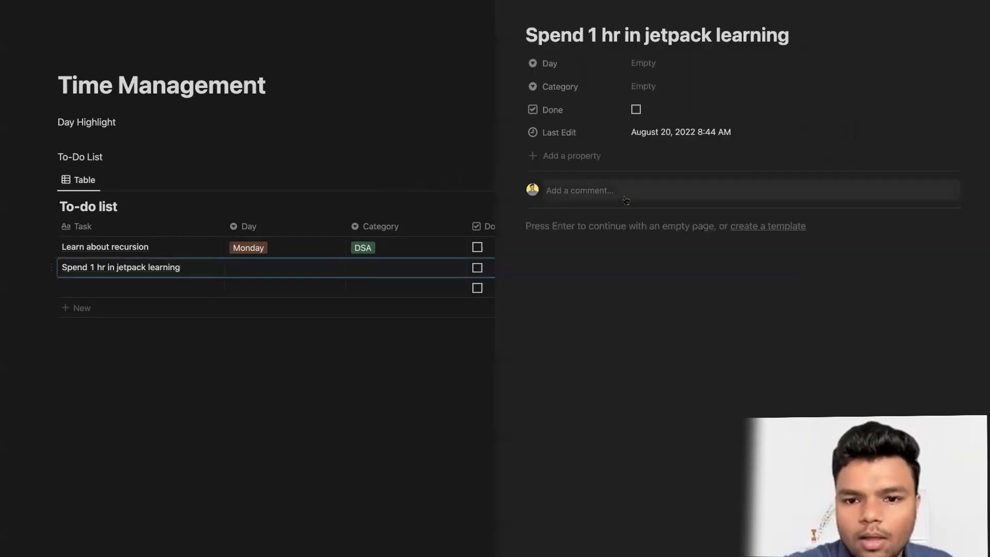
{"action": "left_click", "coordinate": [609, 223]}
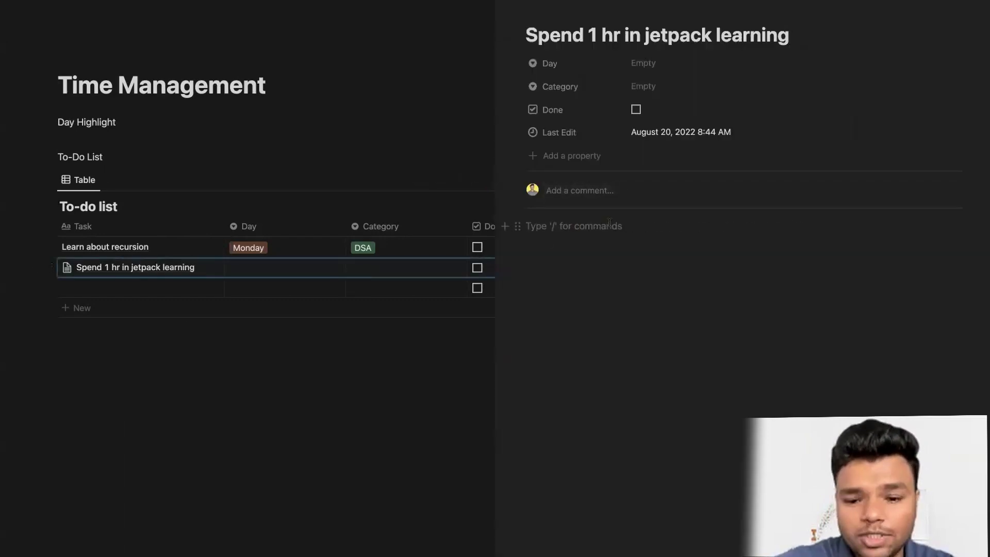
{"action": "type", "text": "-"}
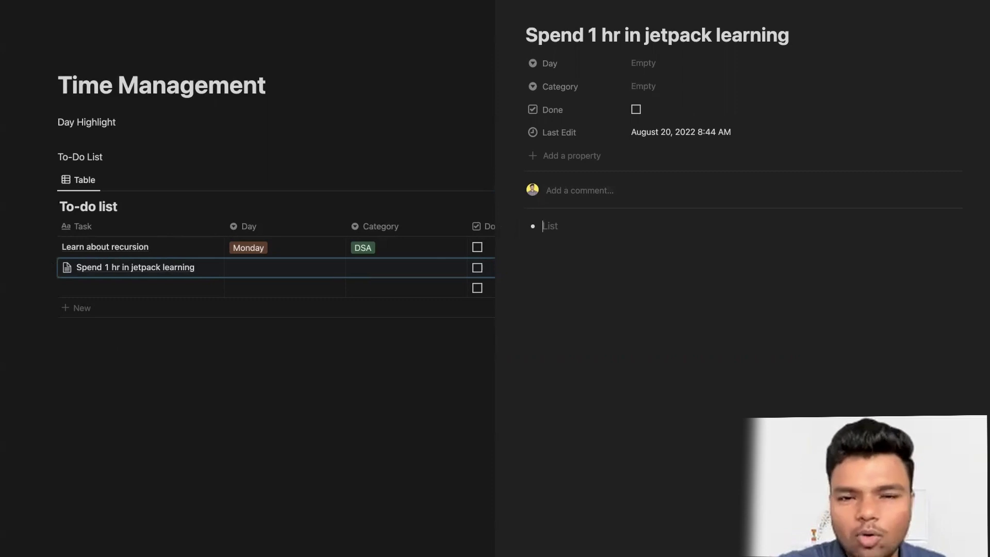
{"action": "type", "text": "Navigation"}
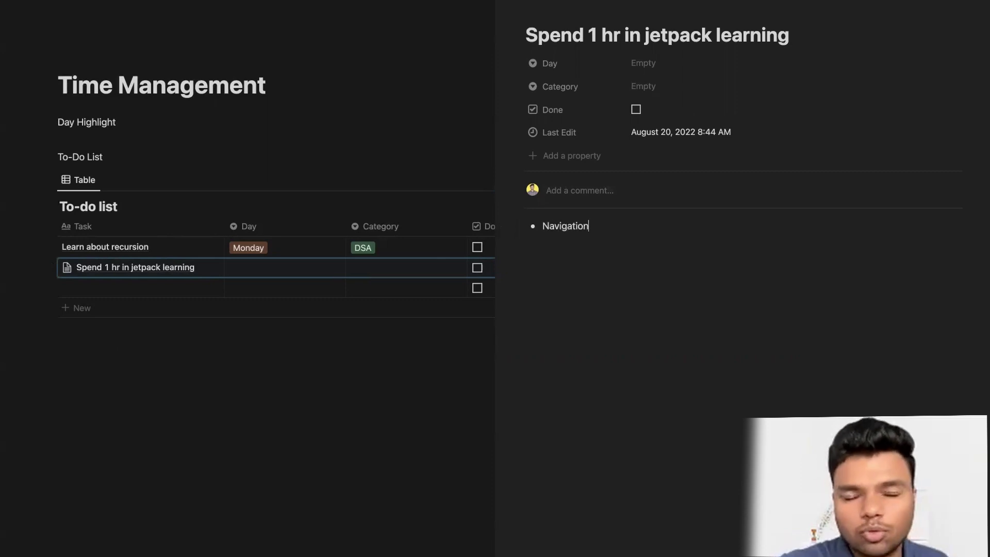
{"action": "key", "text": "Return"}
{"action": "key", "text": "Return"}
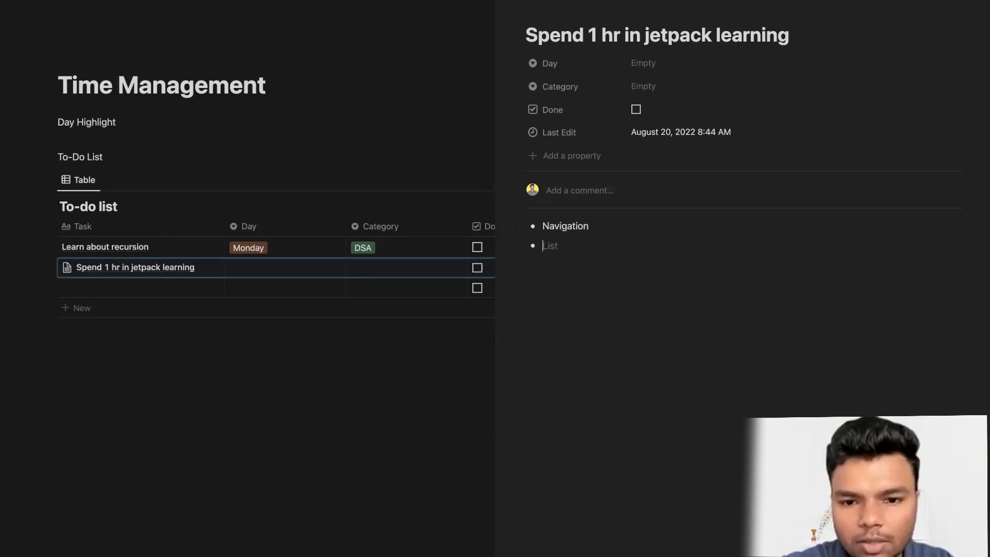
{"action": "key", "text": "BackSpace"}
{"action": "type", "text": "-"}
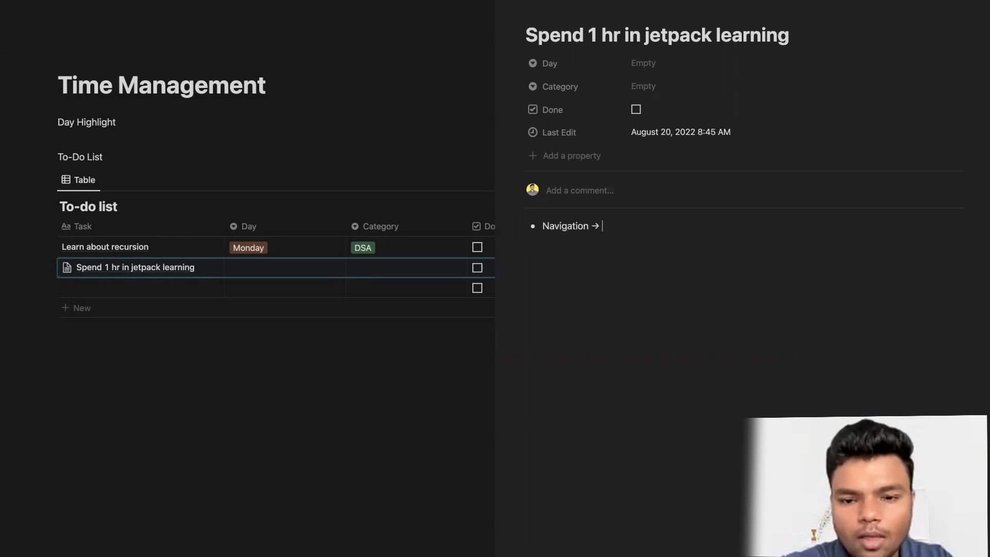
{"action": "key", "text": "Return"}
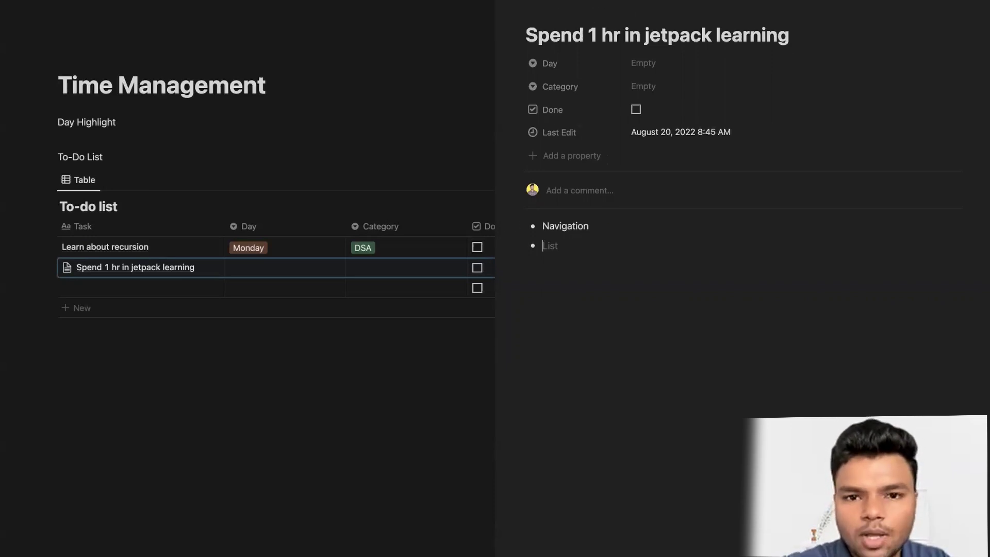
{"action": "key", "text": "Escape"}
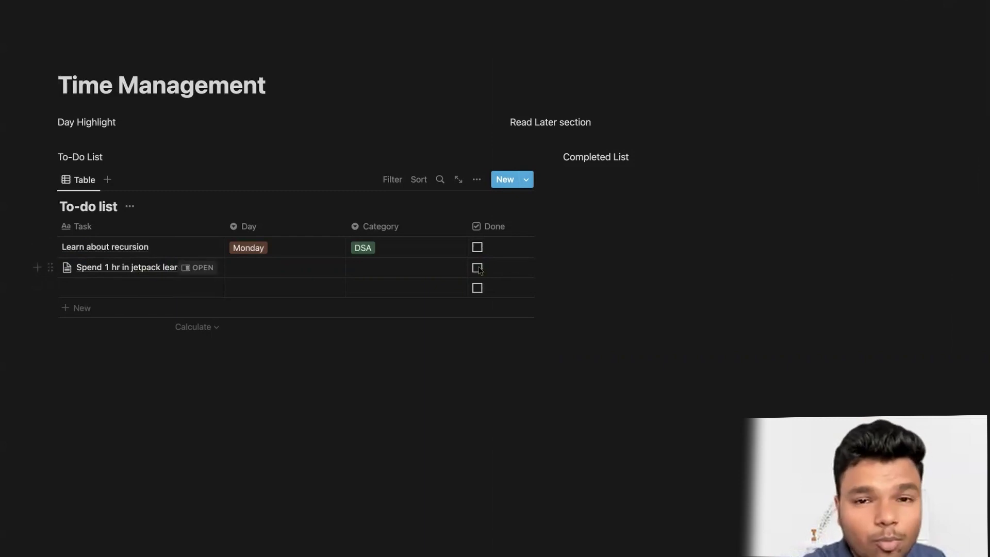
{"action": "left_click", "coordinate": [201, 267]}
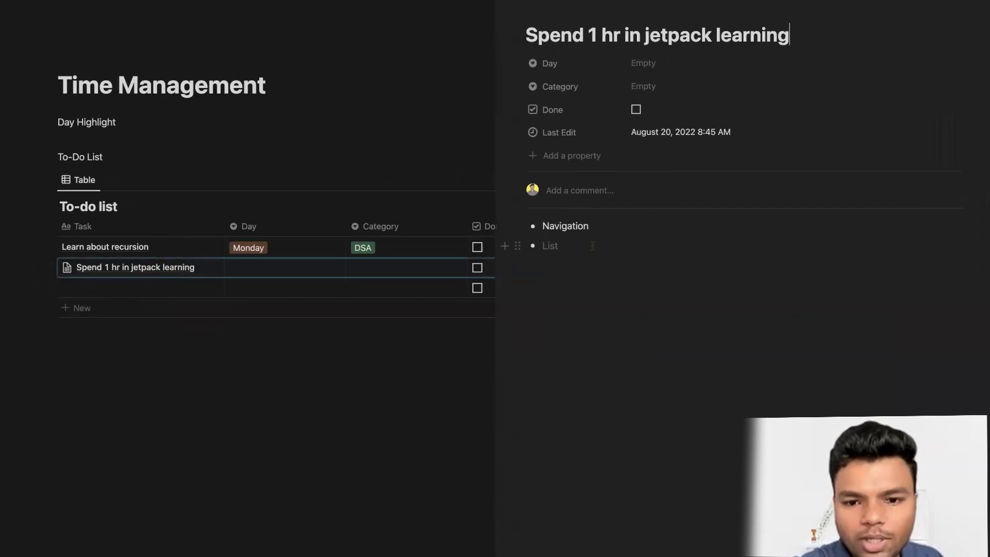
{"action": "left_click", "coordinate": [249, 300]}
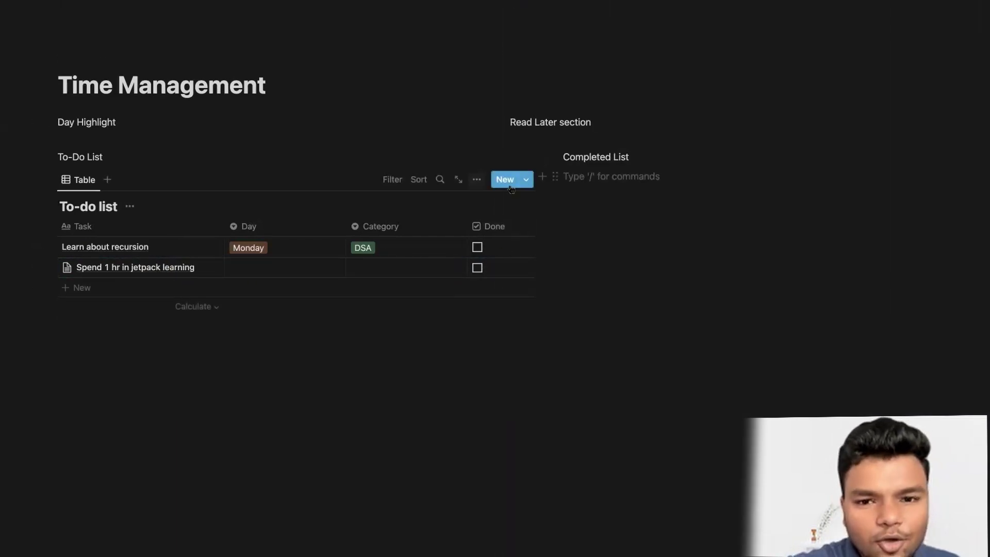
Step: Insert a linked view of a database under the Completed List heading
{"action": "type", "text": "/"}
{"action": "key", "text": "BackSpace"}
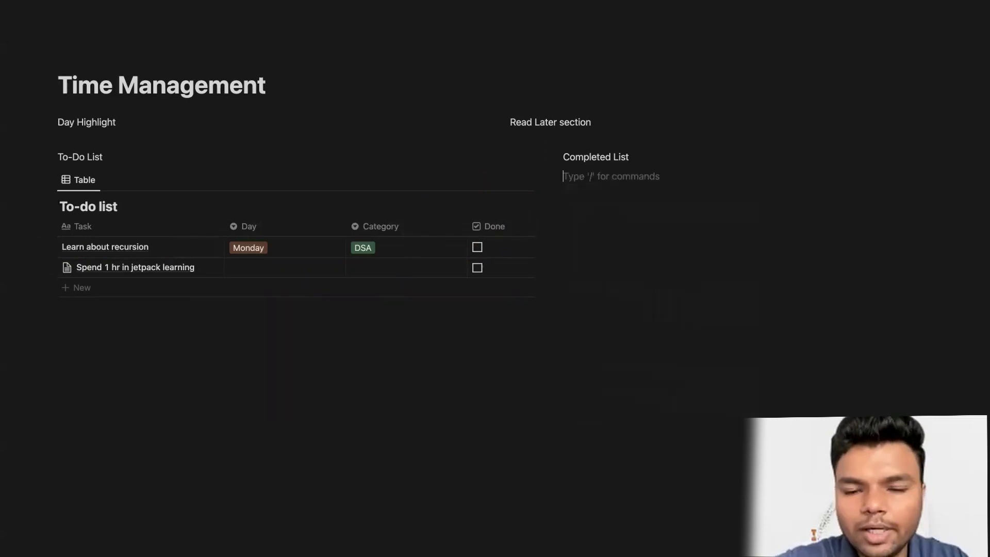
{"action": "type", "text": "/le"}
{"action": "key", "text": "BackSpace"}
{"action": "type", "text": "ind"}
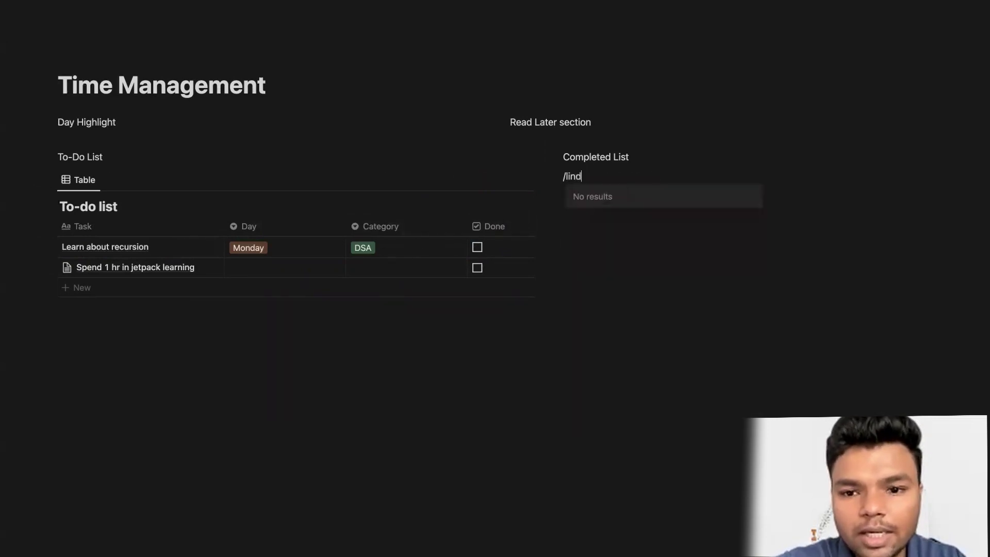
{"action": "key", "text": "BackSpace"}
{"action": "type", "text": "ked"}
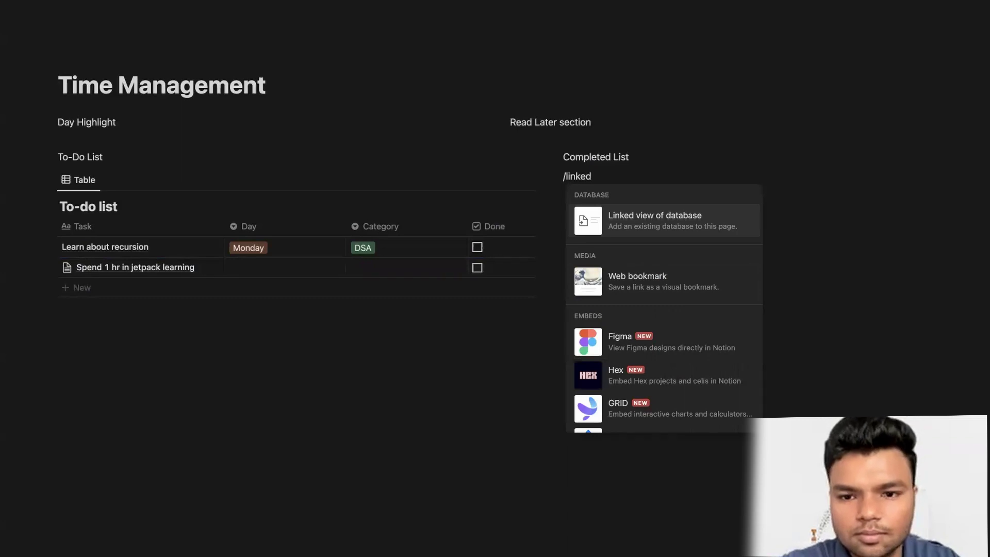
{"action": "key", "text": "Return"}
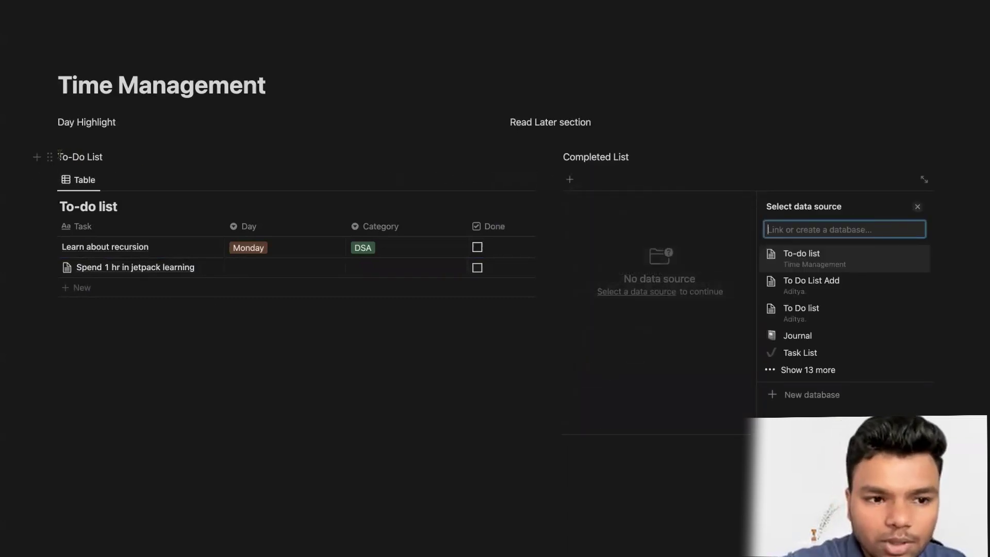
Step: Use the Time Management page's To-do list as the linked view's source with its existing Table view, and close the settings
{"action": "left_click", "coordinate": [834, 258]}
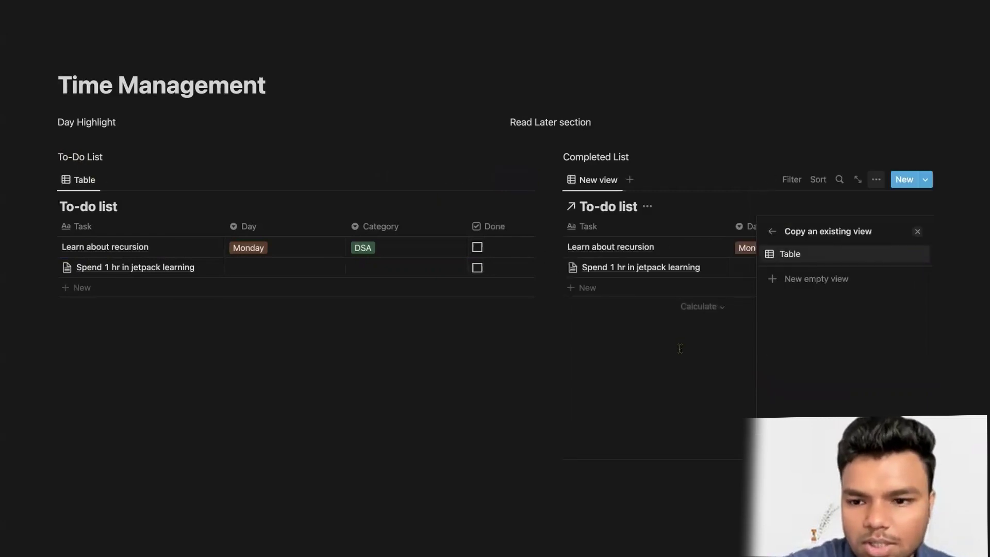
{"action": "left_click", "coordinate": [772, 231]}
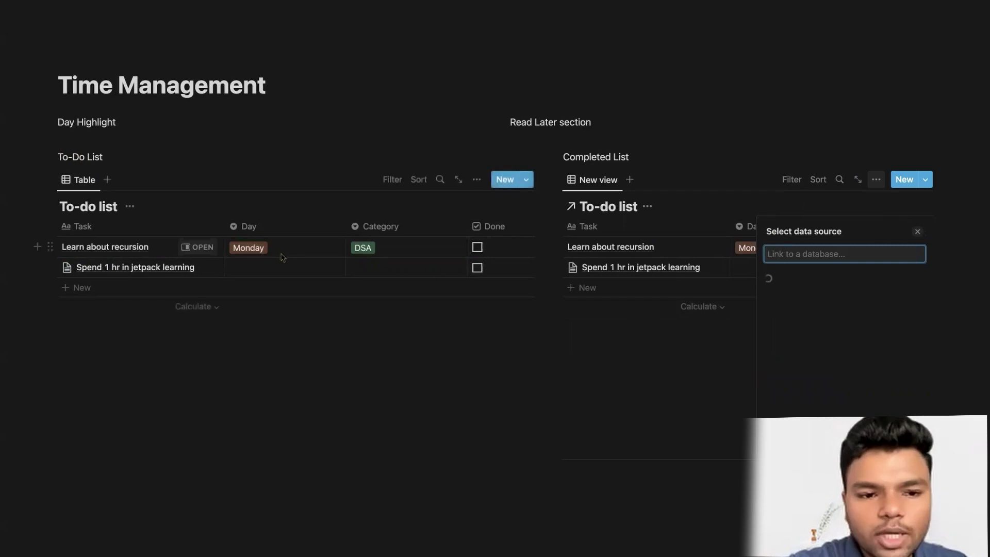
{"action": "left_click", "coordinate": [916, 231]}
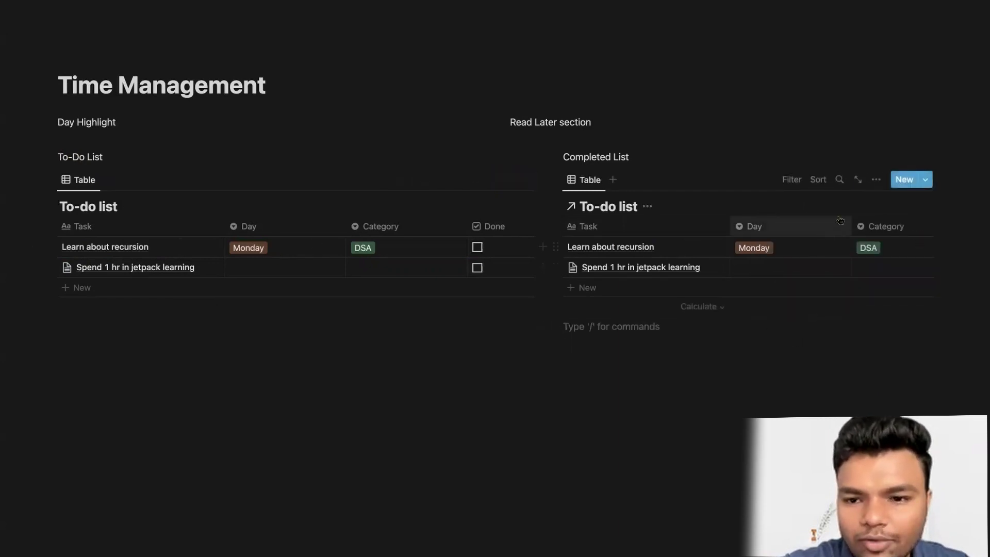
Step: Move the Done column in front of Task in the Completed List's linked view and narrow it
{"action": "scroll", "coordinate": [841, 220], "scroll_direction": "right", "scroll_amount": 3}
{"action": "scroll", "coordinate": [806, 235], "scroll_direction": "left", "scroll_amount": 2}
{"action": "scroll", "coordinate": [805, 235], "scroll_direction": "right", "scroll_amount": 5}
{"action": "left_click_drag", "start_coordinate": [781, 231], "coordinate": [561, 226]}
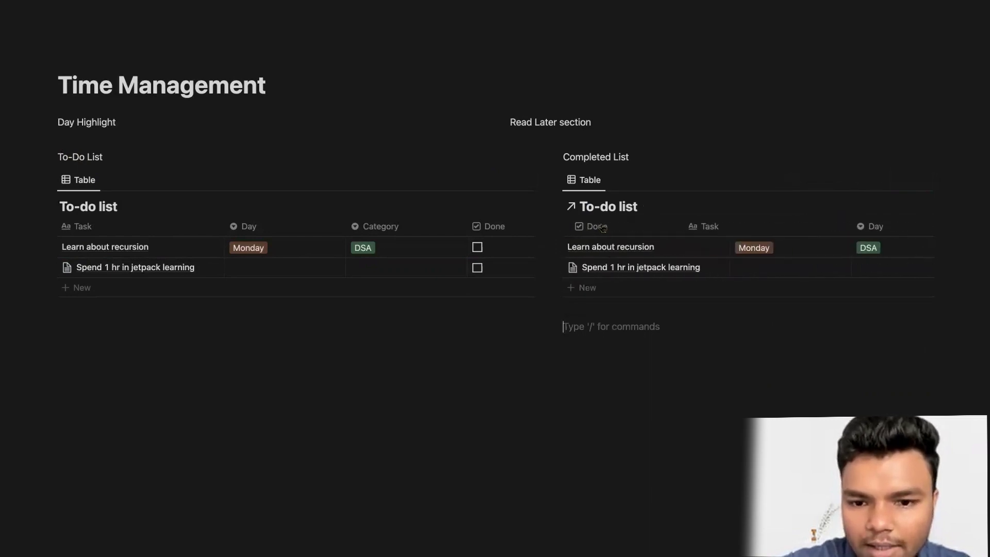
{"action": "scroll", "coordinate": [597, 229], "scroll_direction": "right", "scroll_amount": 1}
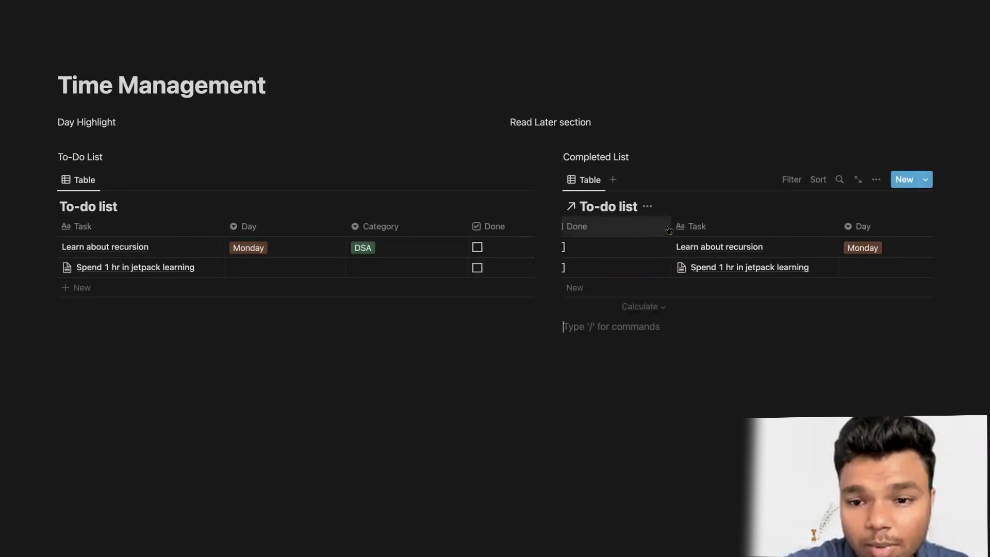
{"action": "left_click_drag", "start_coordinate": [659, 230], "coordinate": [603, 228]}
{"action": "scroll", "coordinate": [728, 262], "scroll_direction": "left", "scroll_amount": 1}
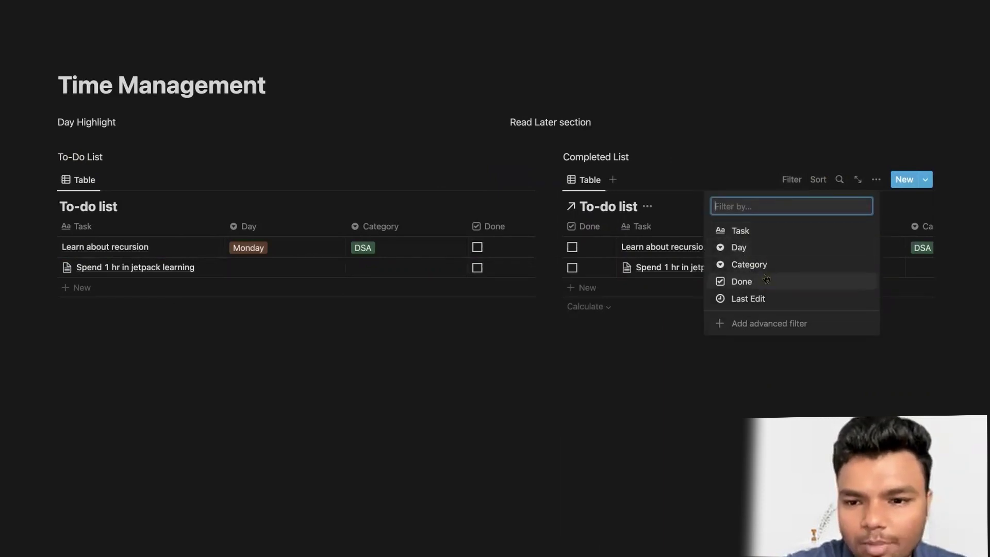
Step: Filter the Completed List view to Done Checked and the To-Do List view to Done Unchecked
{"action": "left_click", "coordinate": [767, 282]}
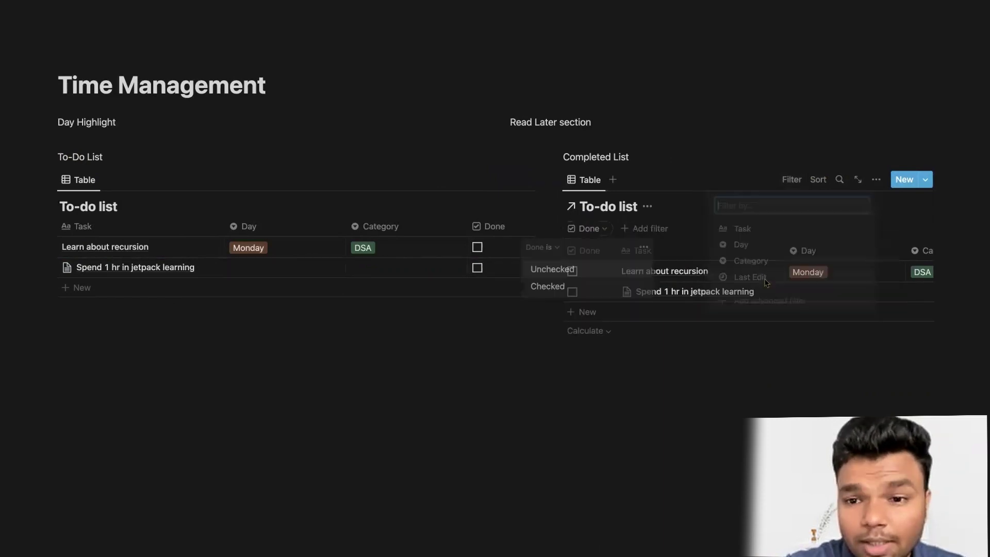
{"action": "left_click", "coordinate": [564, 285]}
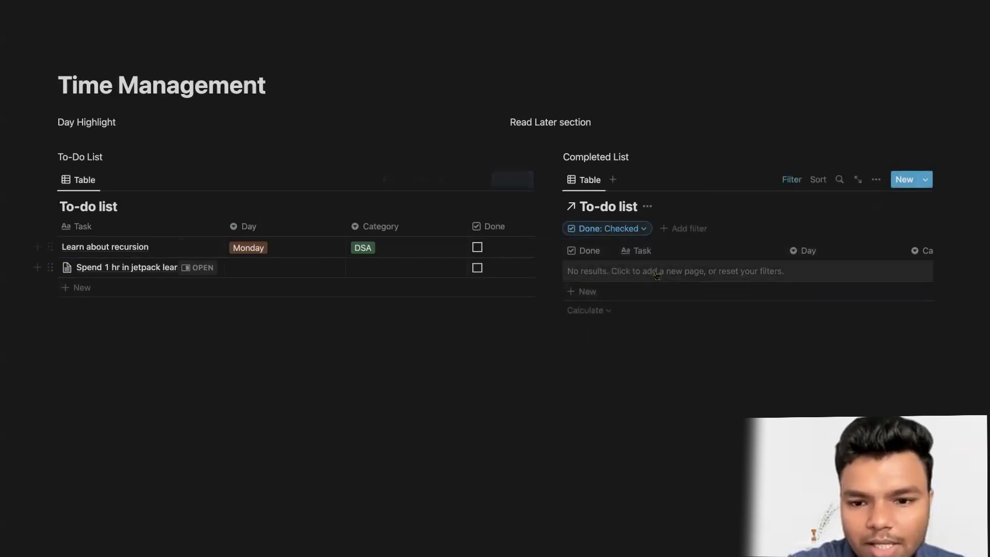
{"action": "left_click", "coordinate": [476, 180]}
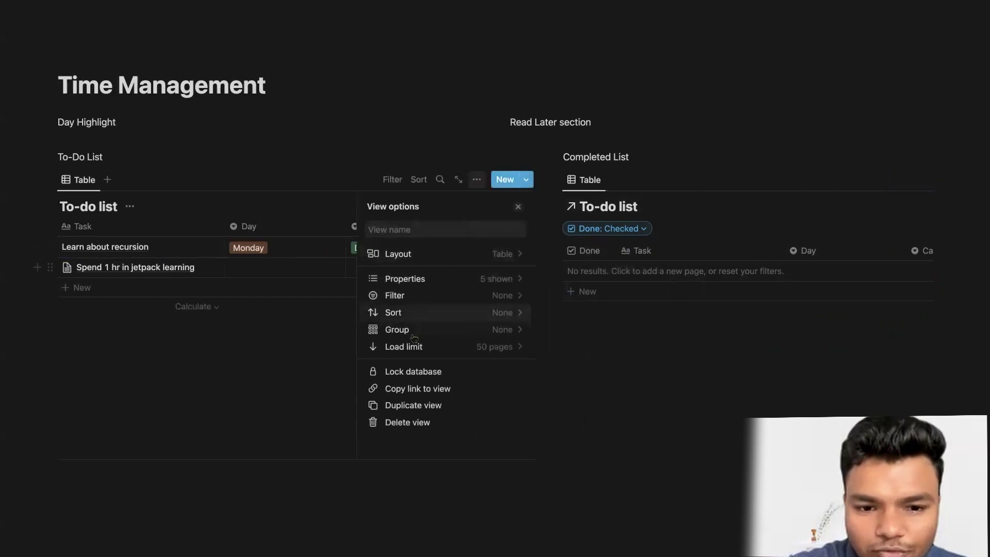
{"action": "left_click", "coordinate": [424, 301]}
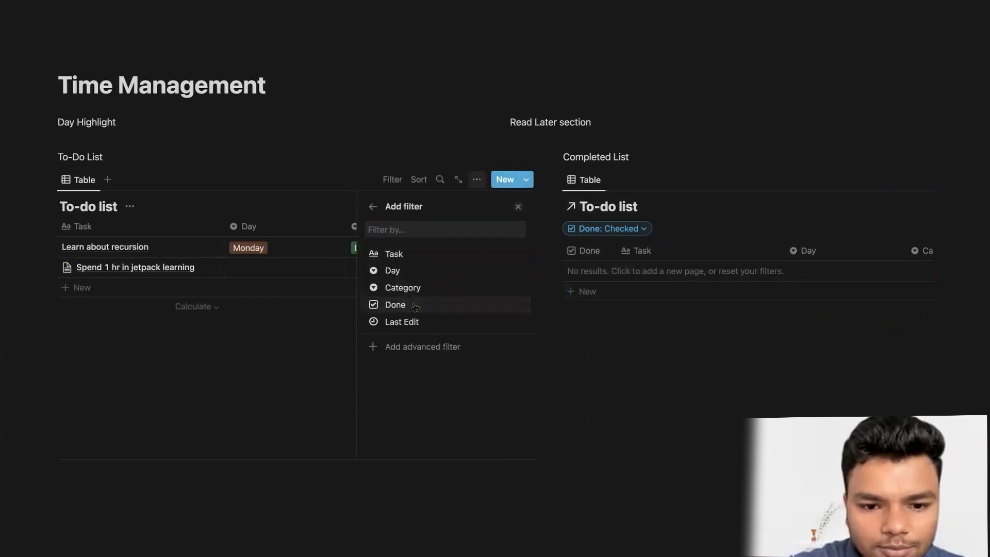
{"action": "left_click", "coordinate": [415, 306]}
{"action": "left_click", "coordinate": [384, 294]}
{"action": "key", "text": "Escape"}
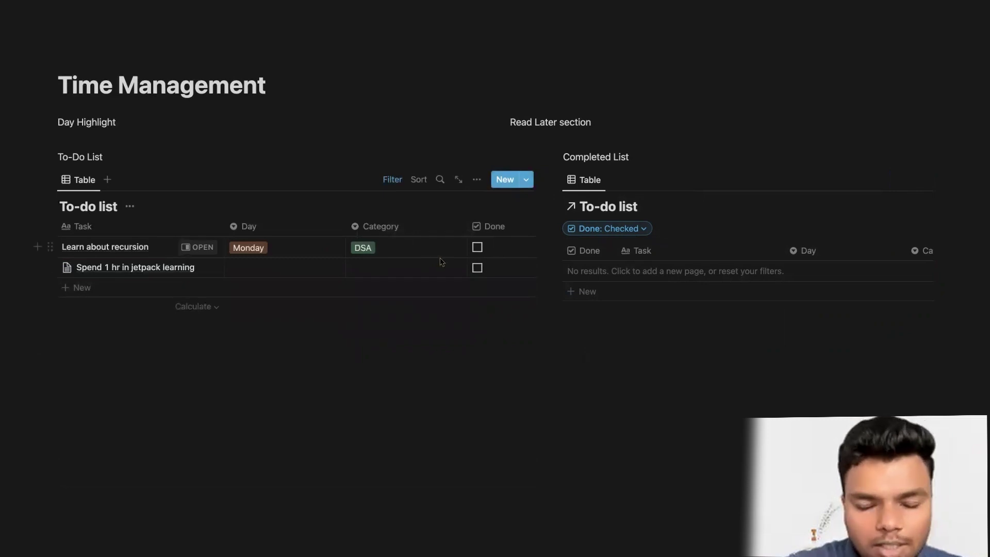
Step: Mark the "Learn about recursion" task as done and widen the To-Do List section relative to the Completed List
{"action": "left_click", "coordinate": [477, 248]}
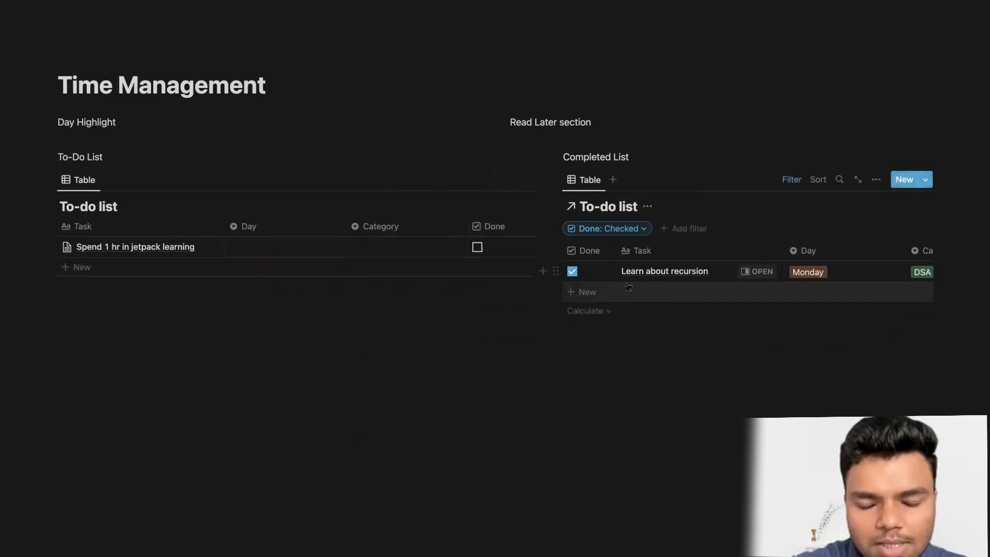
{"action": "left_click_drag", "start_coordinate": [547, 196], "coordinate": [653, 201]}
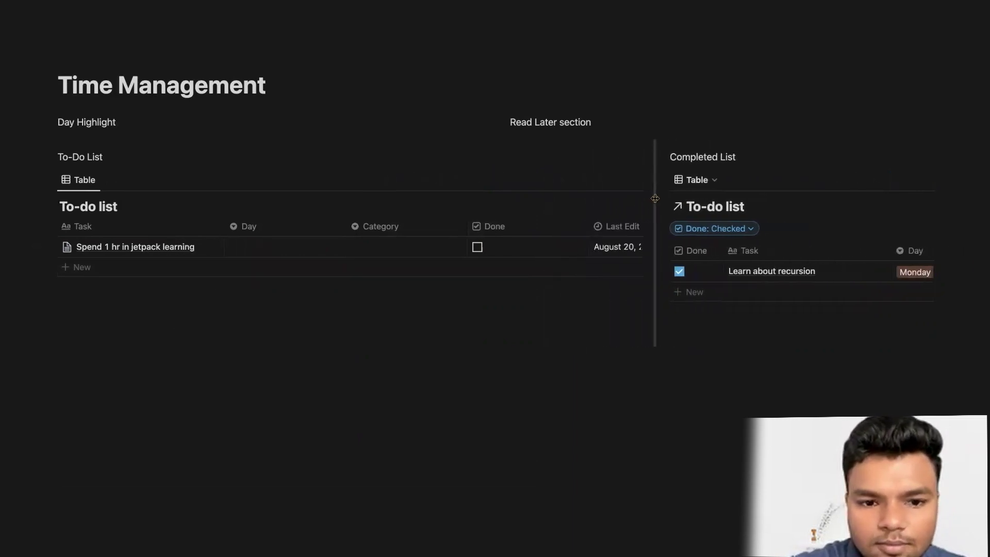
{"action": "scroll", "coordinate": [379, 253], "scroll_direction": "right", "scroll_amount": 3}
{"action": "scroll", "coordinate": [379, 253], "scroll_direction": "left", "scroll_amount": 2}
{"action": "scroll", "coordinate": [380, 253], "scroll_direction": "left", "scroll_amount": 2}
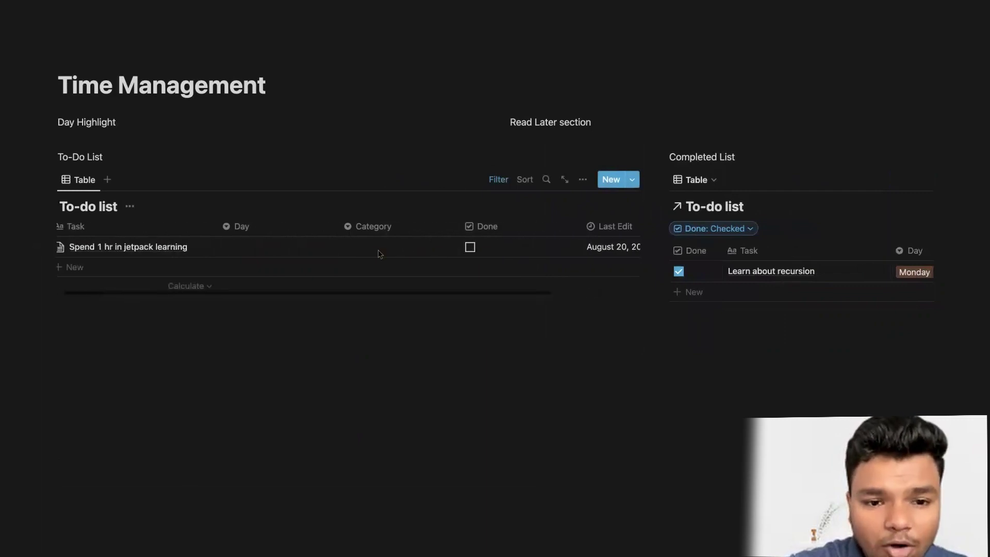
Step: Set the jetpack learning task's Day to Saturday and its Category to Android
{"action": "left_click", "coordinate": [266, 253]}
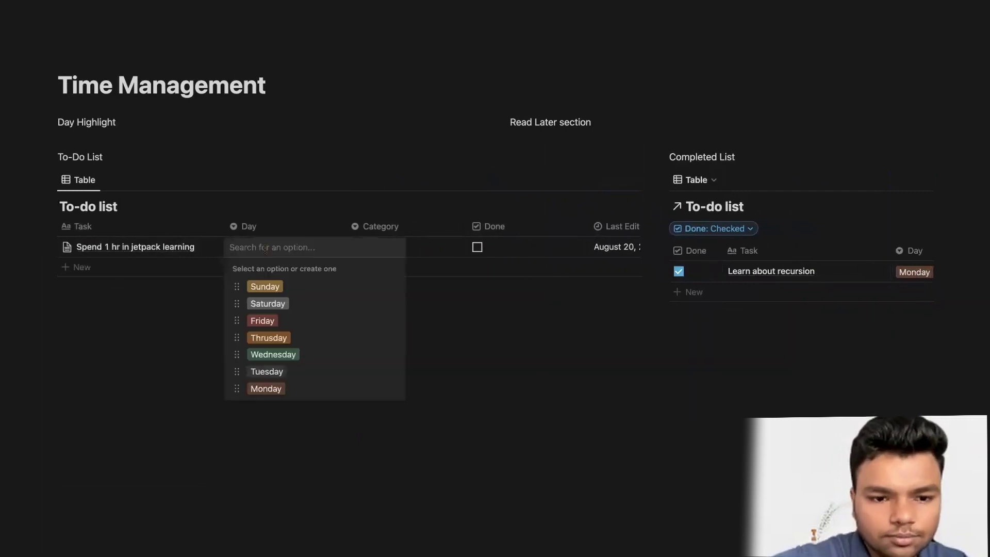
{"action": "left_click", "coordinate": [265, 305]}
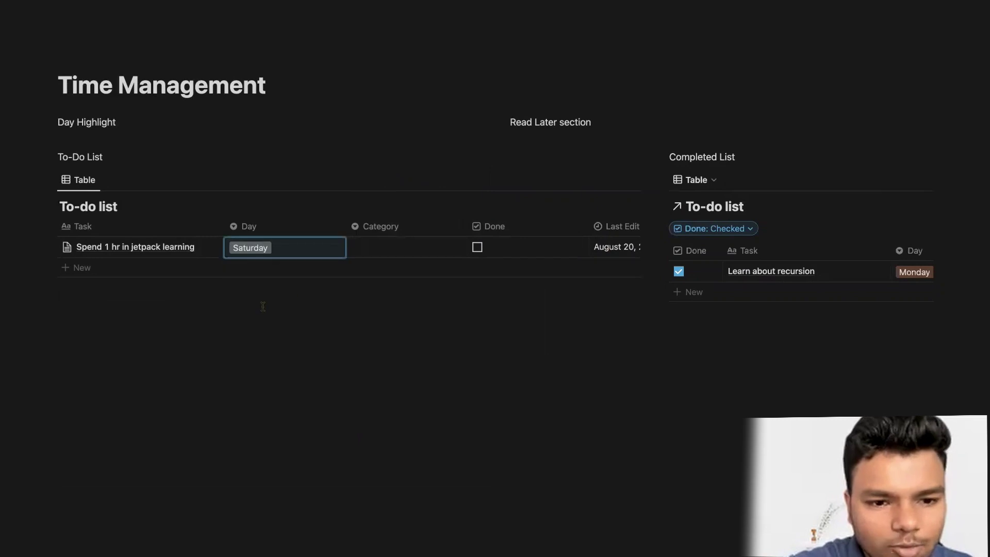
{"action": "left_click", "coordinate": [392, 248]}
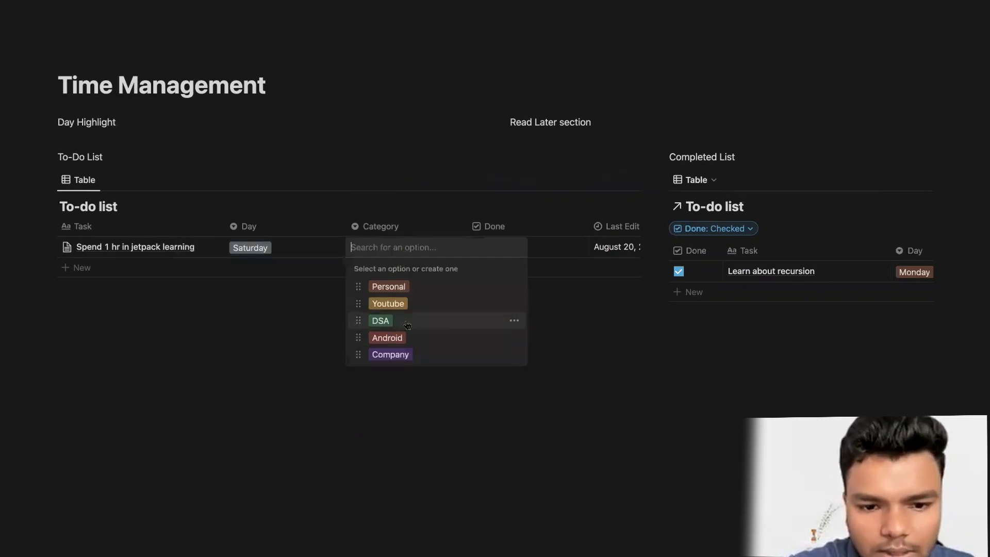
{"action": "left_click", "coordinate": [390, 337]}
Step: Add a property named "Priority" of type Select to the To-do list
{"action": "scroll", "coordinate": [415, 268], "scroll_direction": "right", "scroll_amount": 3}
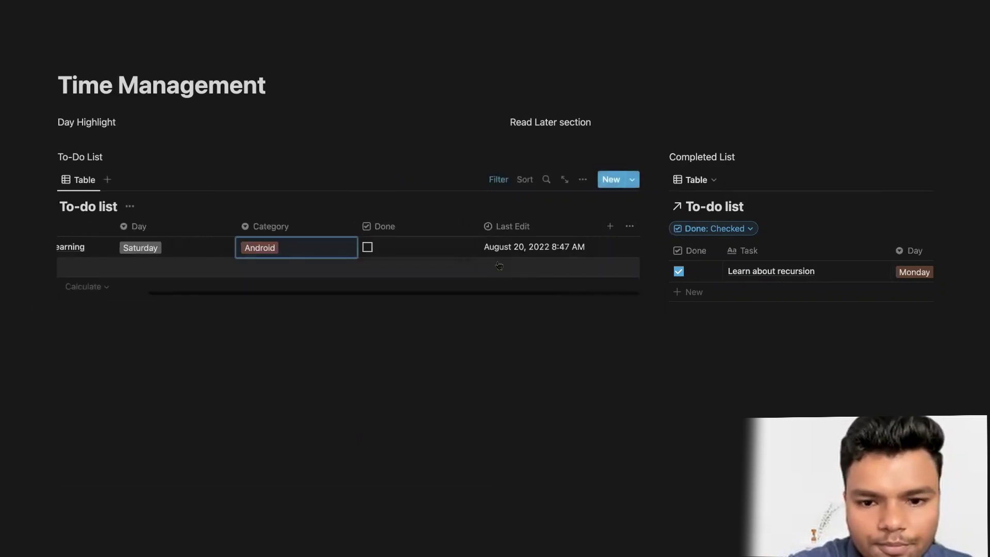
{"action": "left_click", "coordinate": [611, 226]}
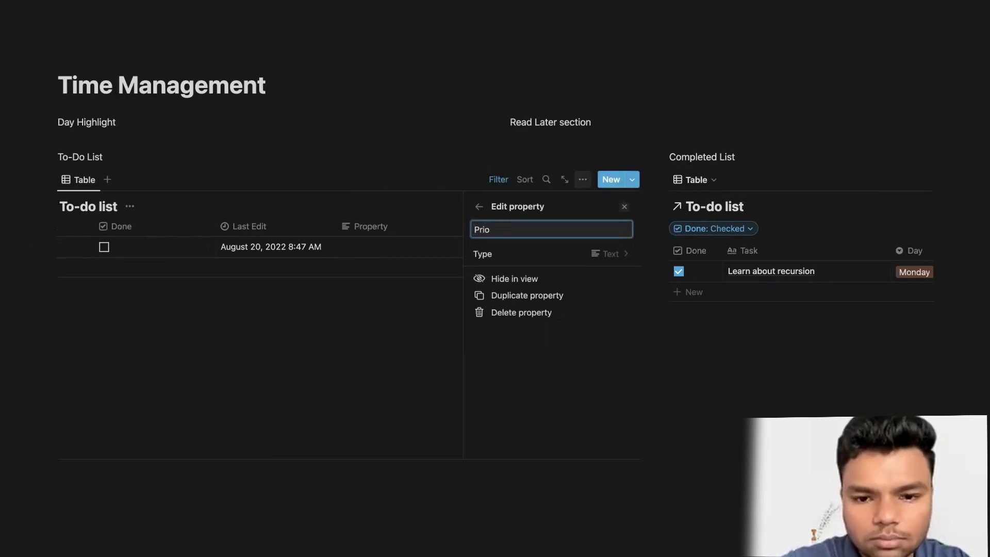
{"action": "left_click", "coordinate": [609, 253]}
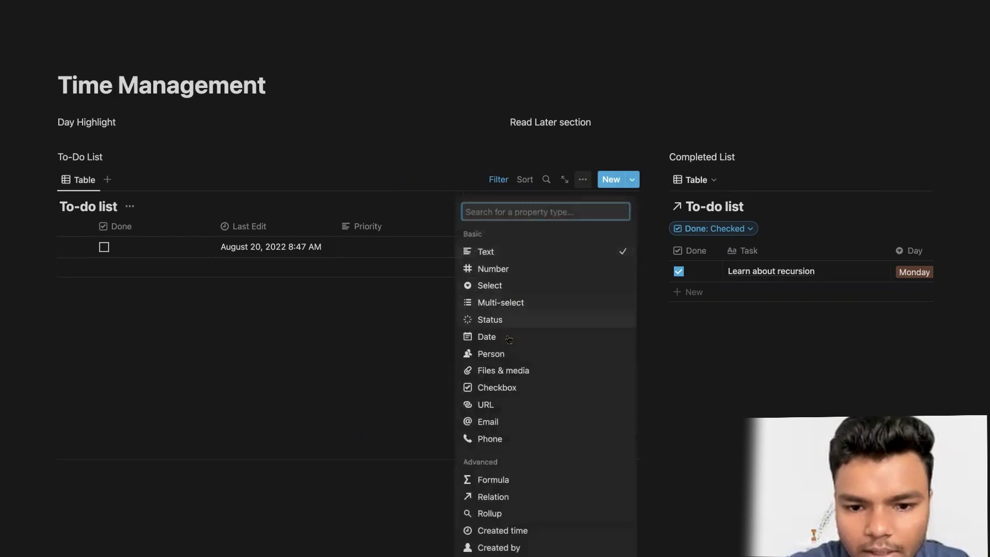
{"action": "left_click", "coordinate": [482, 283]}
{"action": "left_click", "coordinate": [480, 260]}
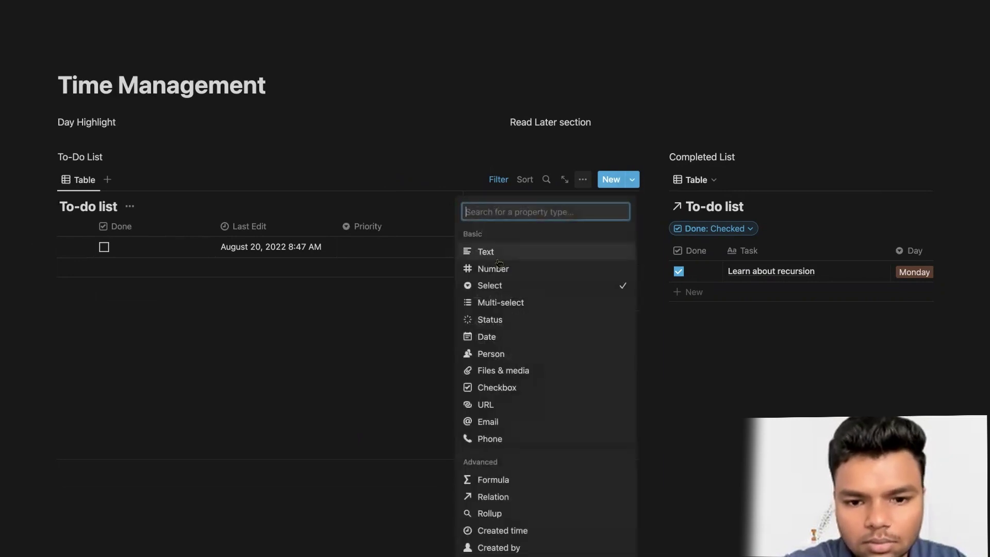
{"action": "left_click", "coordinate": [498, 281]}
Step: Create the Priority options Low, High and Medium, and close the property settings
{"action": "left_click", "coordinate": [499, 299]}
{"action": "type", "text": "Low"}
{"action": "key", "text": "Return"}
{"action": "type", "text": "High"}
{"action": "key", "text": "Return"}
{"action": "type", "text": "Medium"}
{"action": "key", "text": "Return"}
{"action": "left_click", "coordinate": [417, 329]}
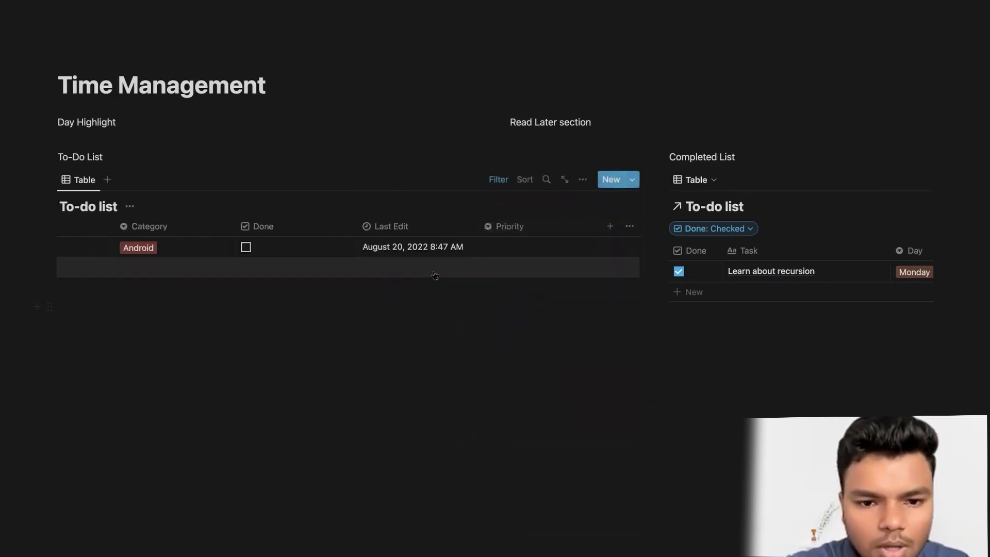
Step: Set the jetpack learning task's Priority to High and add an empty row below it
{"action": "left_click", "coordinate": [516, 247]}
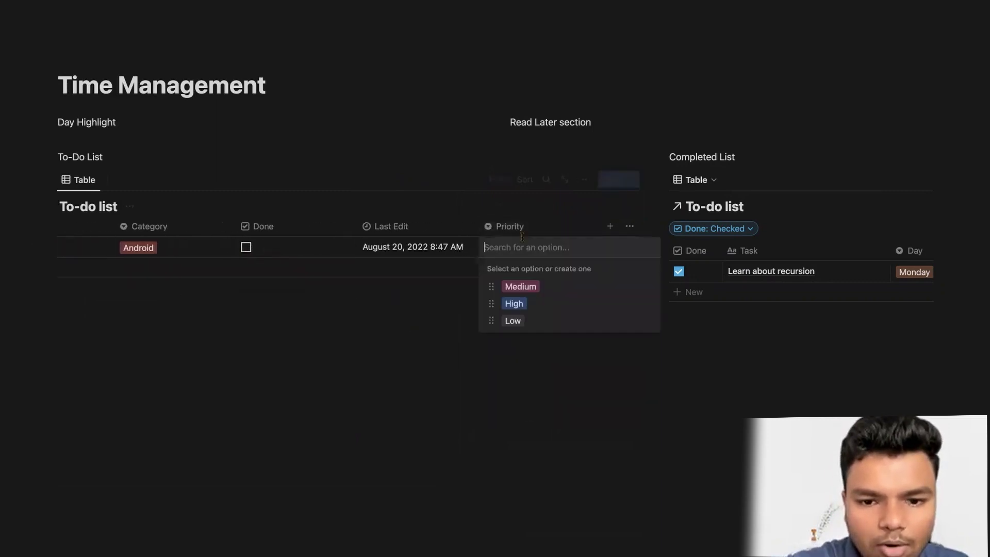
{"action": "left_click", "coordinate": [522, 303]}
{"action": "scroll", "coordinate": [495, 243], "scroll_direction": "left", "scroll_amount": 5}
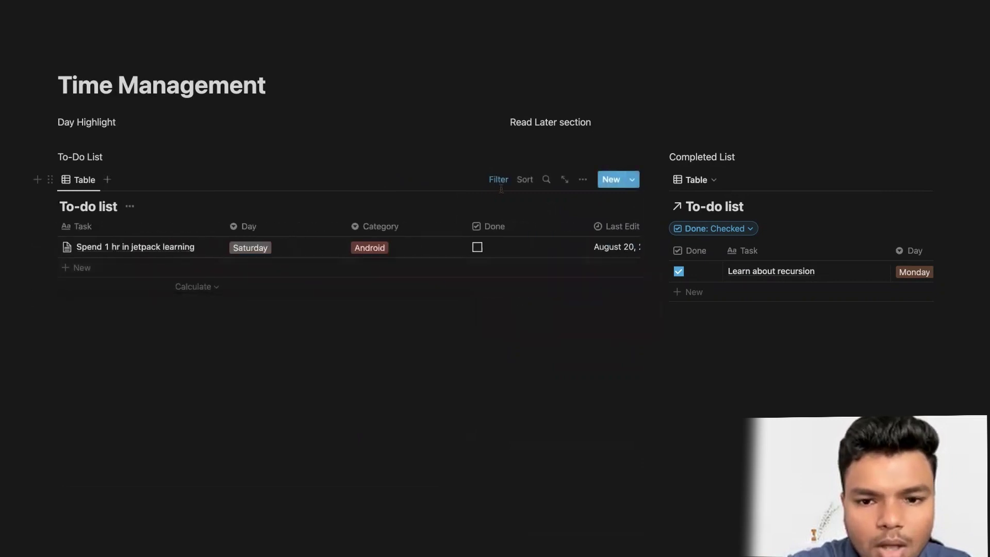
{"action": "scroll", "coordinate": [488, 210], "scroll_direction": "right", "scroll_amount": 3}
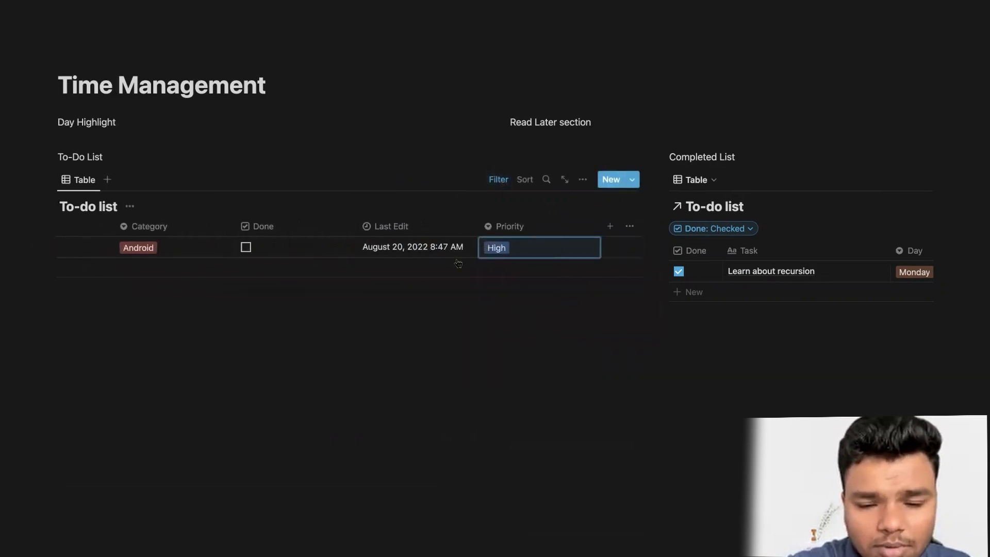
{"action": "left_click", "coordinate": [448, 267]}
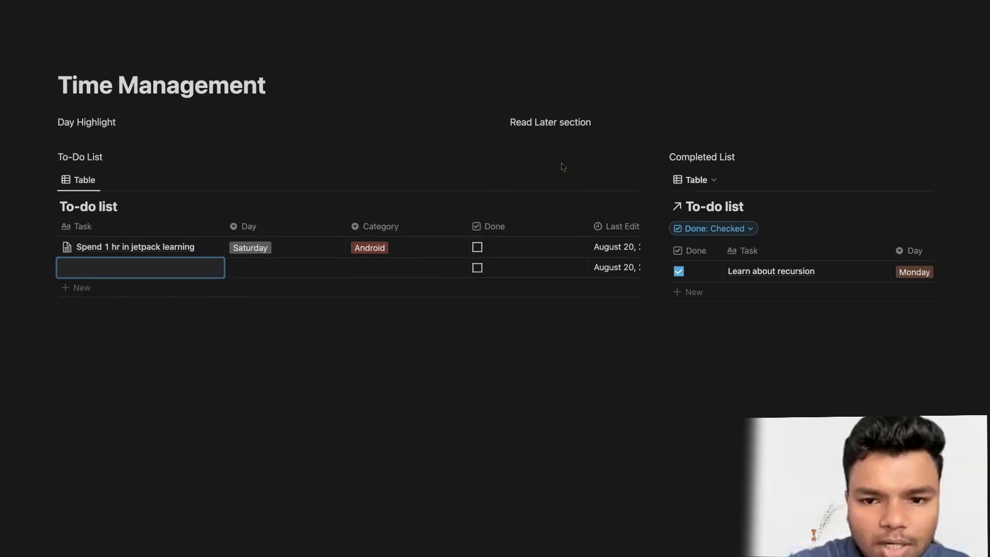
Step: Add a Priority filter to the To-Do List view, try the values High and Low, and clear the selected value
{"action": "left_click", "coordinate": [498, 179]}
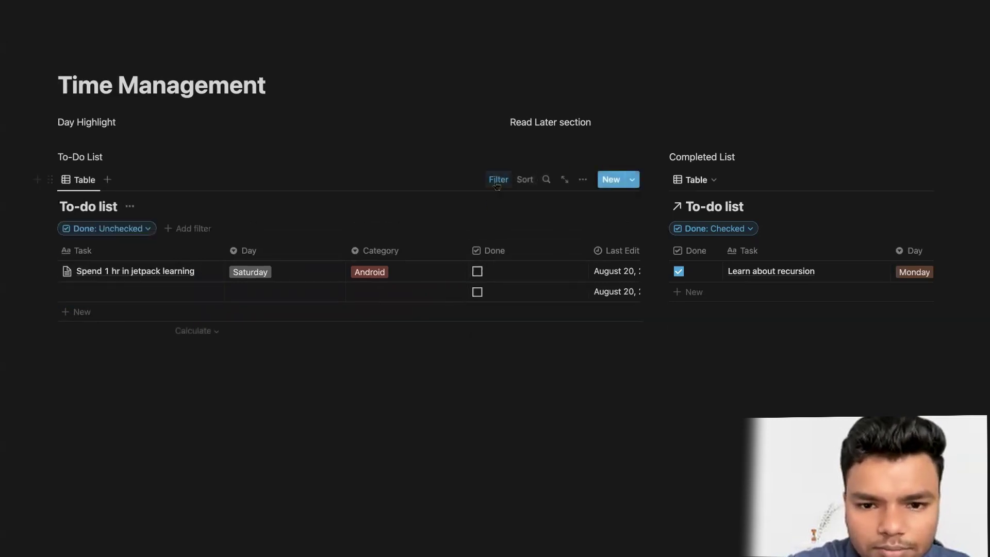
{"action": "left_click", "coordinate": [178, 231]}
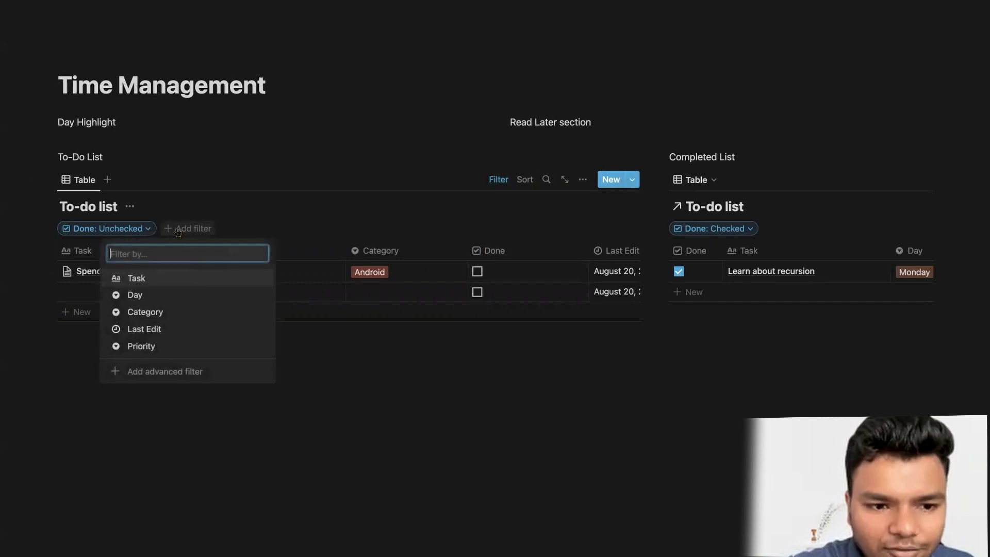
{"action": "left_click", "coordinate": [170, 346]}
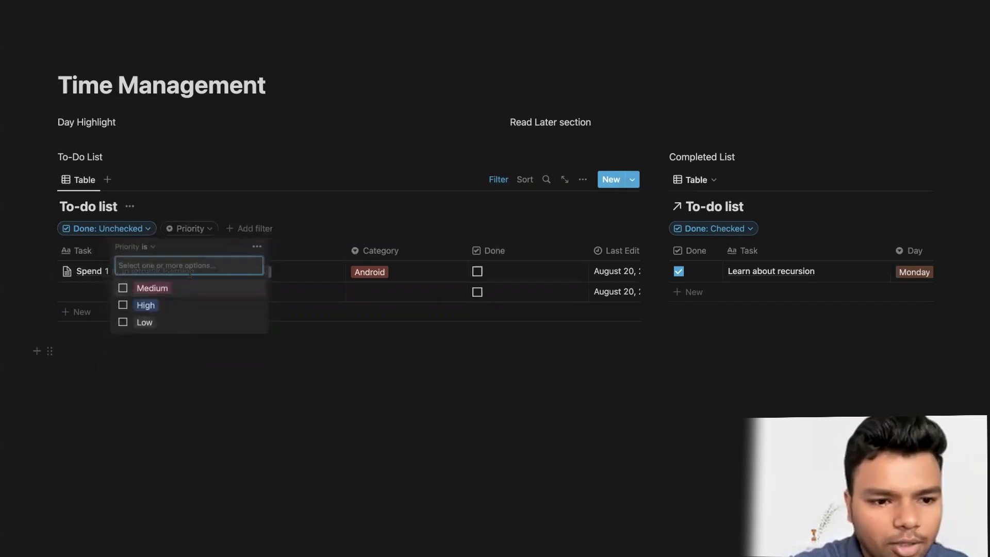
{"action": "left_click", "coordinate": [150, 305]}
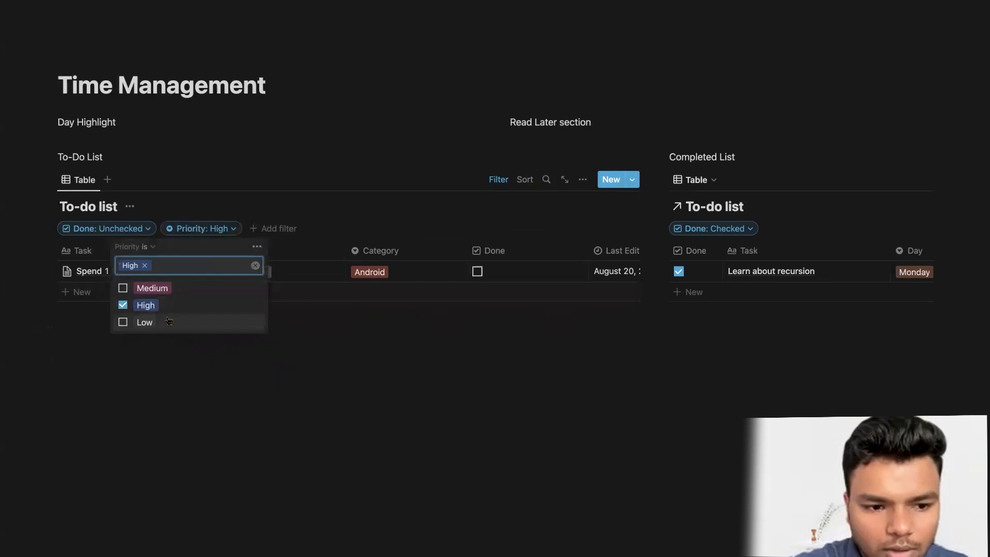
{"action": "key", "text": "BackSpace"}
{"action": "left_click", "coordinate": [170, 321]}
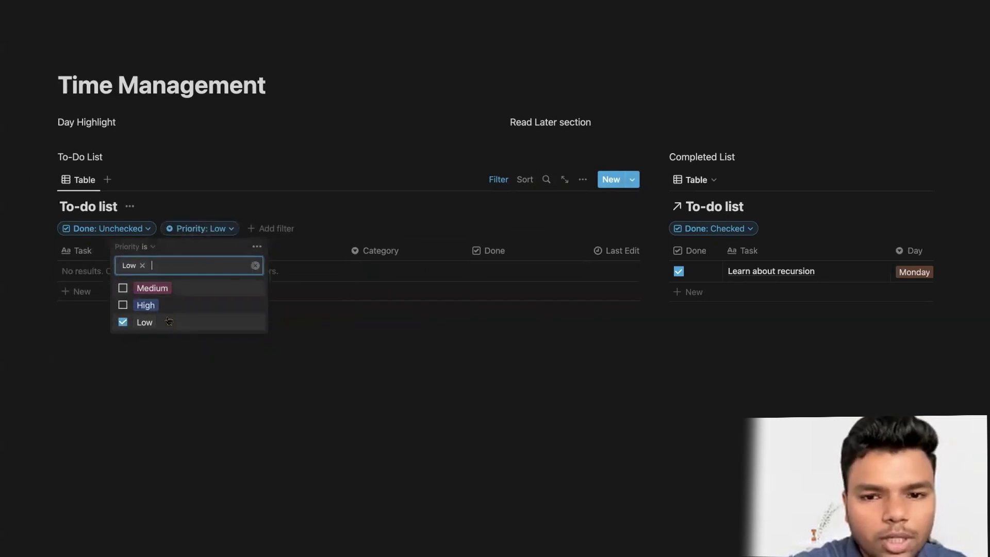
{"action": "key", "text": "BackSpace"}
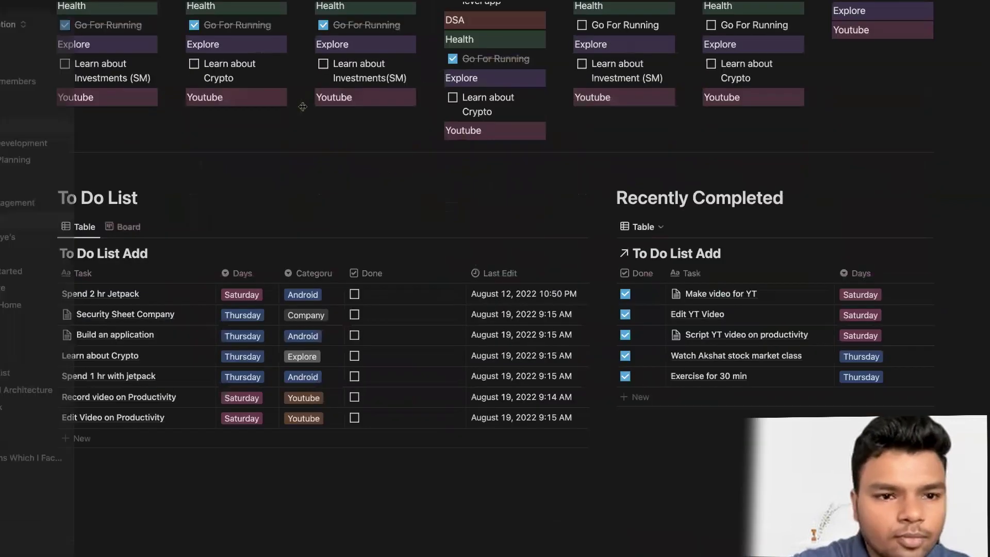
Step: Review the weekly schedule on the existing planning page and return to the Time Management page
{"action": "scroll", "coordinate": [361, 258], "scroll_direction": "up", "scroll_amount": 6}
{"action": "scroll", "coordinate": [361, 258], "scroll_direction": "down", "scroll_amount": 2}
{"action": "left_click", "coordinate": [62, 203]}
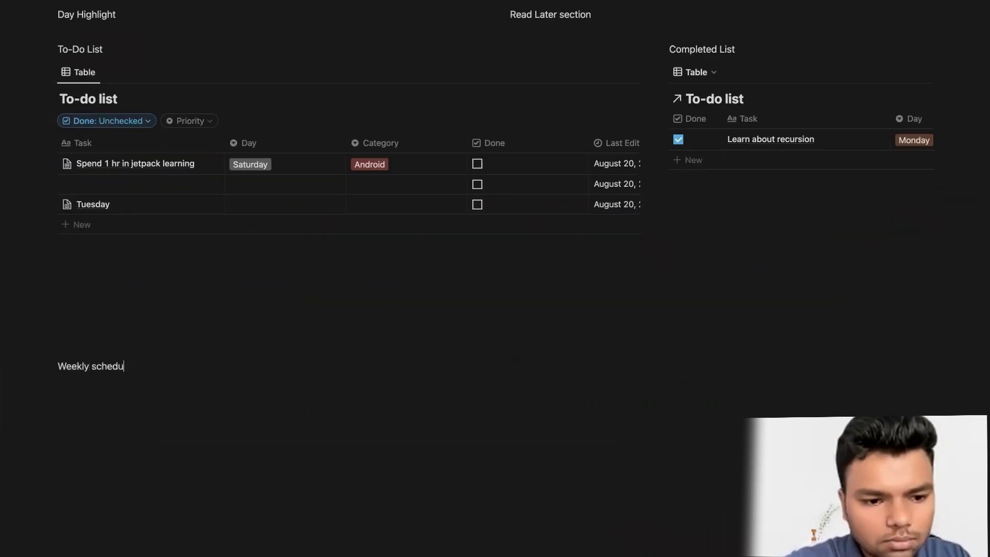
Step: Write a "Weekly schedule" heading line below the lists, followed by the weekdays Monday to Sunday on separate lines
{"action": "type", "text": "le"}
{"action": "key", "text": "Return"}
{"action": "type", "text": "Monday"}
{"action": "key", "text": "Return"}
{"action": "type", "text": "Tuesday"}
{"action": "key", "text": "Return"}
{"action": "type", "text": "Wednesday"}
{"action": "key", "text": "Return"}
{"action": "type", "text": "THhday"}
{"action": "key", "text": "Return"}
{"action": "type", "text": "Friday"}
{"action": "key", "text": "Return"}
{"action": "type", "text": "Saturday"}
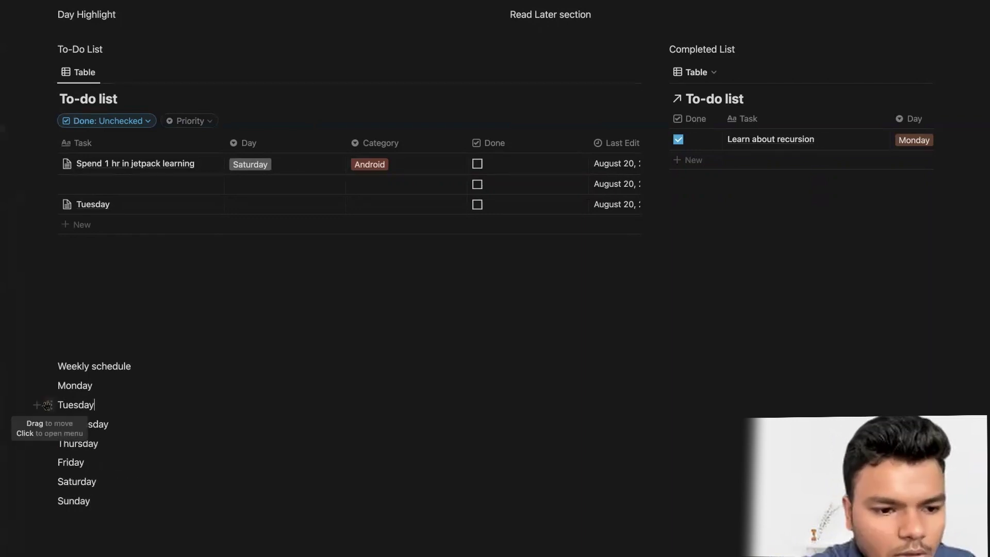
Step: Arrange the weekday lines side by side as seven columns: Monday, Tuesday, Wednesday, Friday, Saturday, Sunday, Thursday
{"action": "left_click_drag", "start_coordinate": [803, 411], "coordinate": [938, 390]}
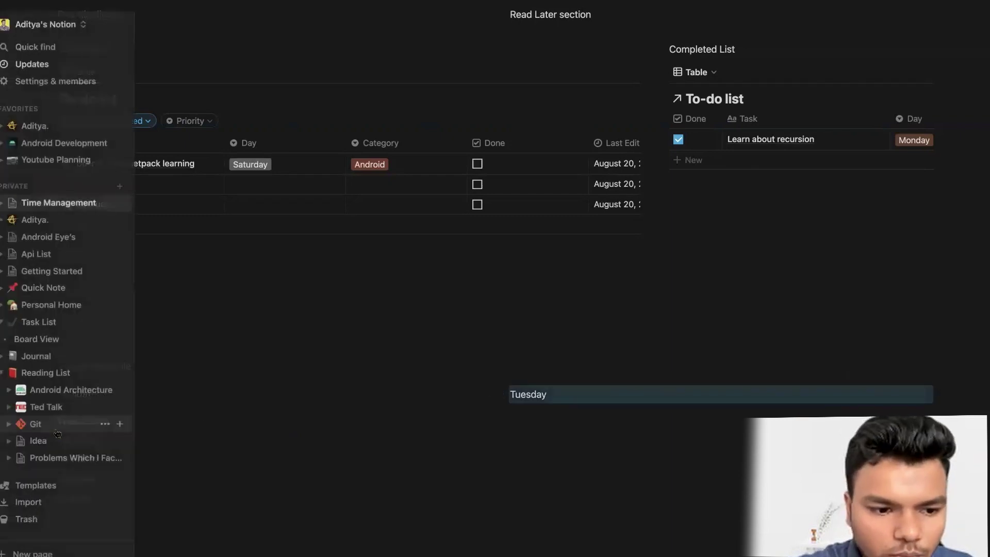
{"action": "left_click_drag", "start_coordinate": [53, 419], "coordinate": [939, 392]}
{"action": "left_click_drag", "start_coordinate": [48, 442], "coordinate": [949, 393]}
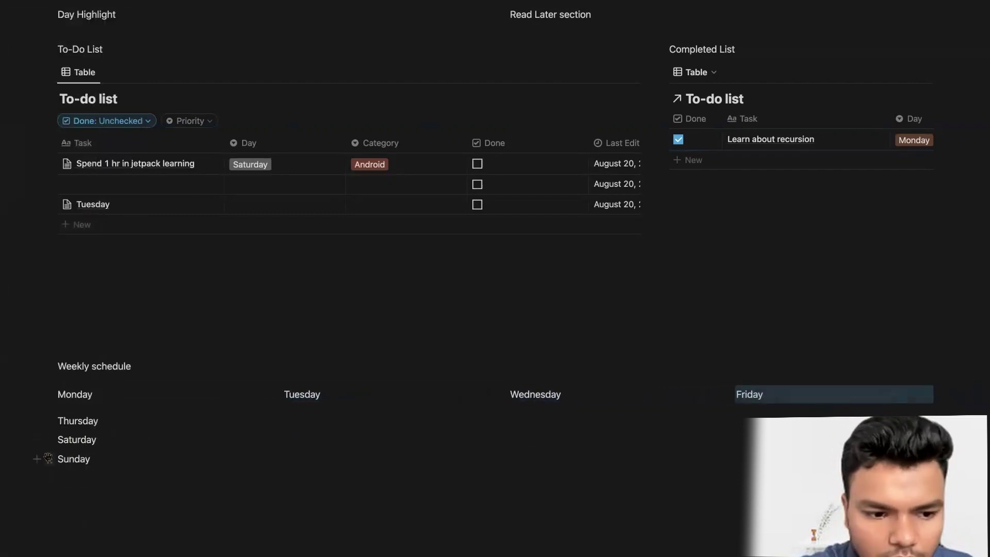
{"action": "left_click_drag", "start_coordinate": [51, 438], "coordinate": [942, 390]}
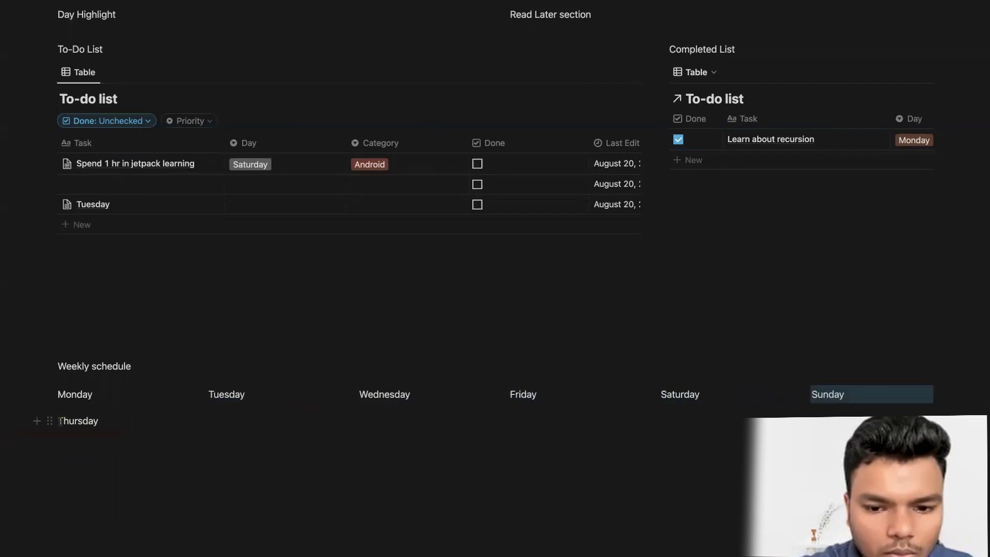
{"action": "left_click_drag", "start_coordinate": [743, 421], "coordinate": [954, 393]}
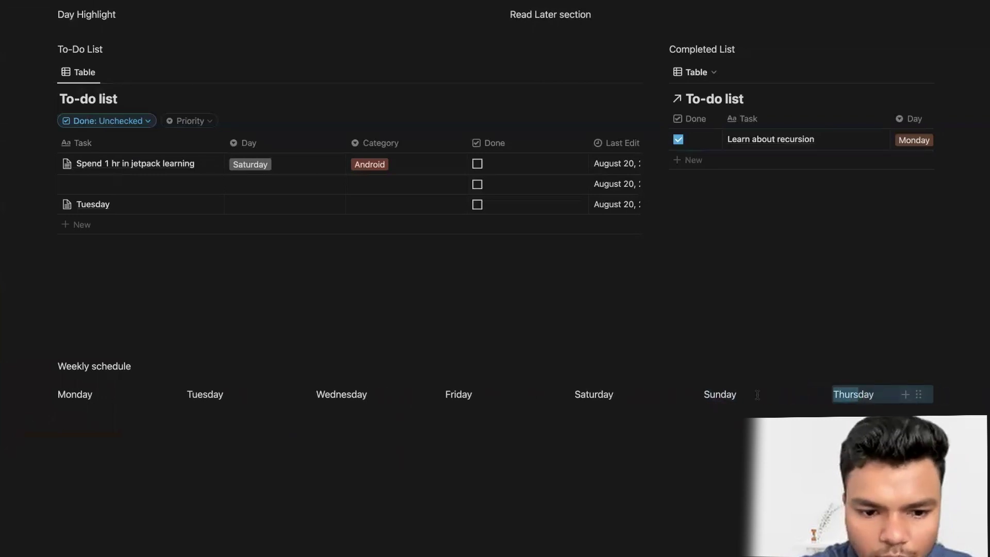
Step: Move the Thursday column between Wednesday and Friday, and give all seven weekday headings an orange background
{"action": "left_click", "coordinate": [824, 413]}
{"action": "left_click_drag", "start_coordinate": [917, 394], "coordinate": [428, 396]}
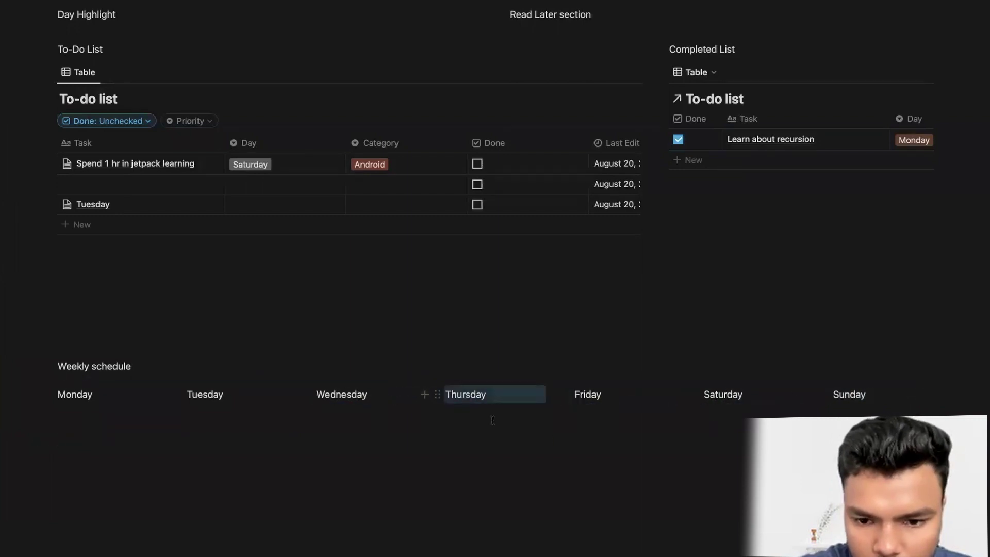
{"action": "left_click", "coordinate": [887, 379]}
{"action": "left_click_drag", "start_coordinate": [878, 395], "coordinate": [317, 399]}
{"action": "left_click_drag", "start_coordinate": [208, 401], "coordinate": [136, 360]}
{"action": "left_click_drag", "start_coordinate": [87, 384], "coordinate": [78, 392]}
{"action": "right_click", "coordinate": [56, 397]}
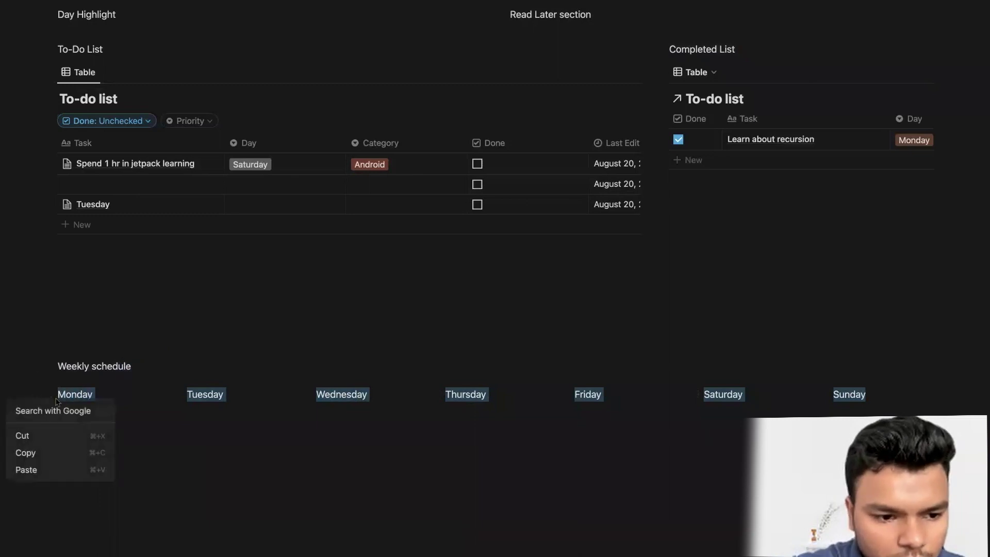
{"action": "left_click", "coordinate": [50, 394]}
{"action": "left_click", "coordinate": [50, 394]}
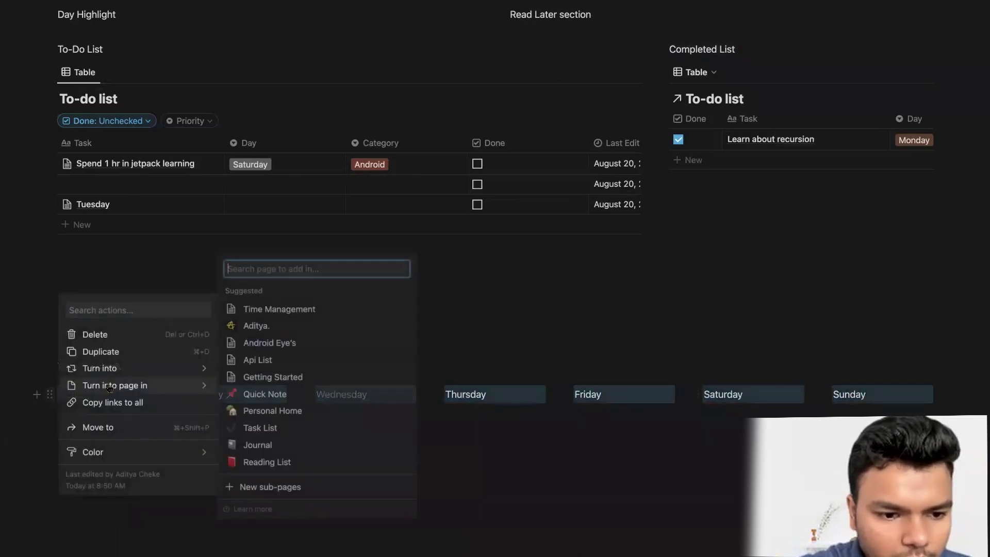
{"action": "mouse_move", "coordinate": [127, 453]}
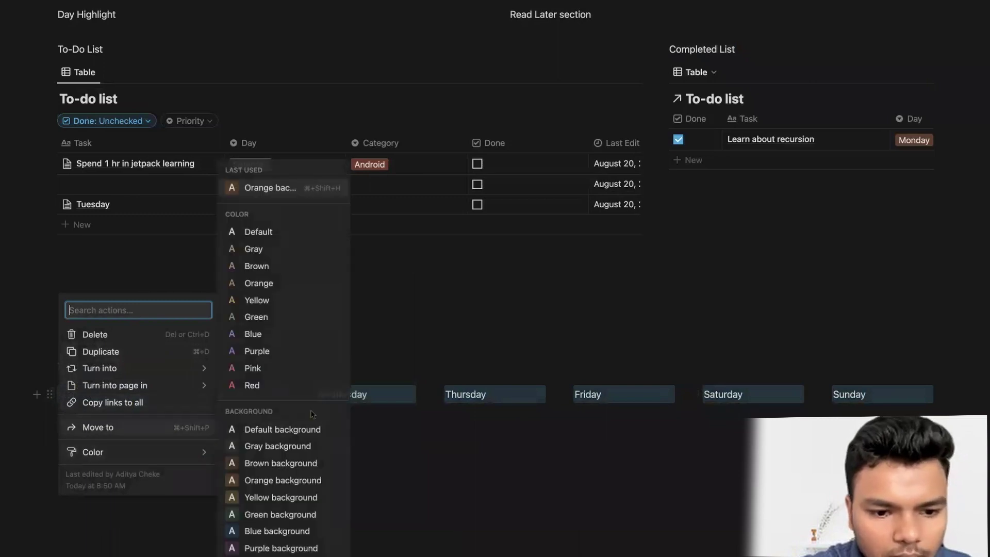
{"action": "left_click", "coordinate": [283, 480]}
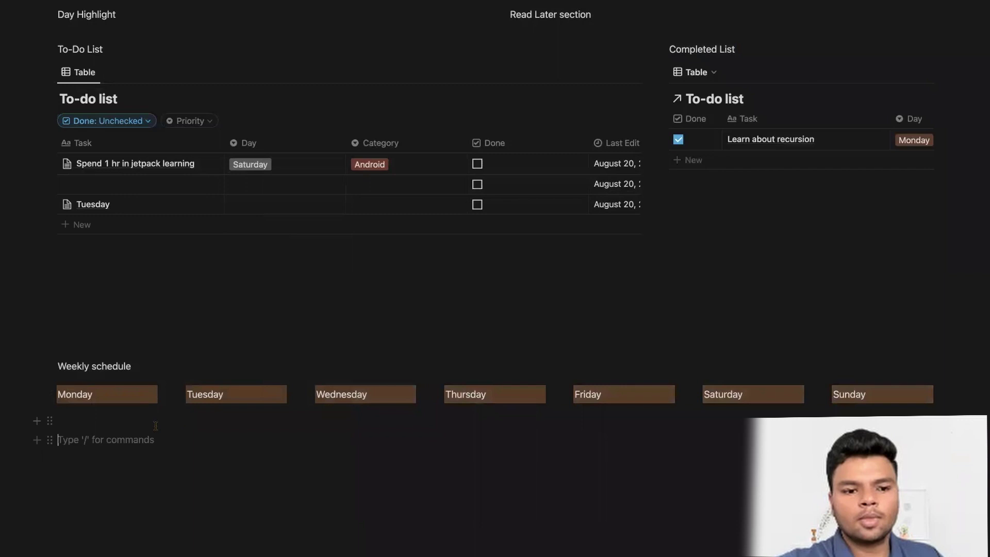
Step: Remove the empty lines below the columns and list Android, Company, DSA and Youtube on separate lines under Monday
{"action": "key", "text": "BackSpace"}
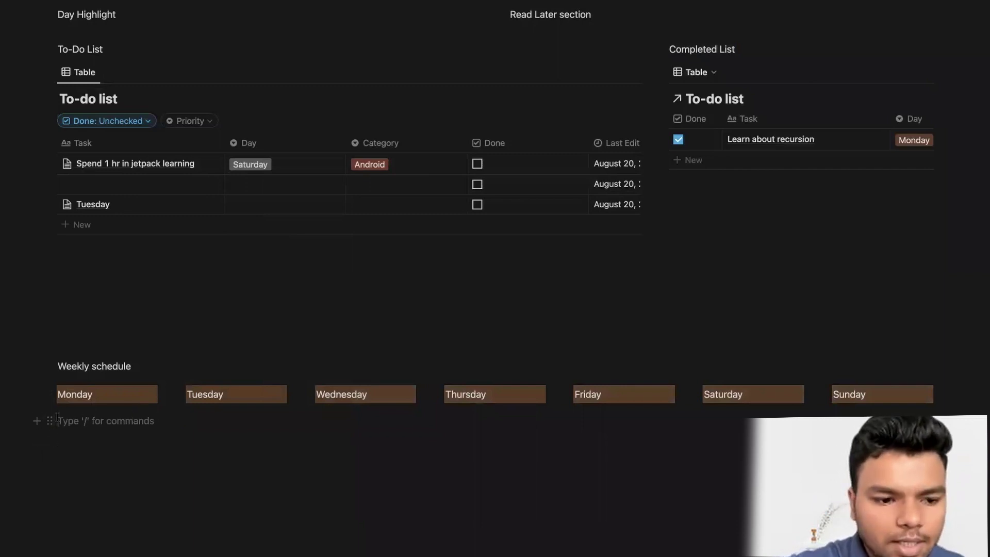
{"action": "key", "text": "BackSpace"}
{"action": "key", "text": "Return"}
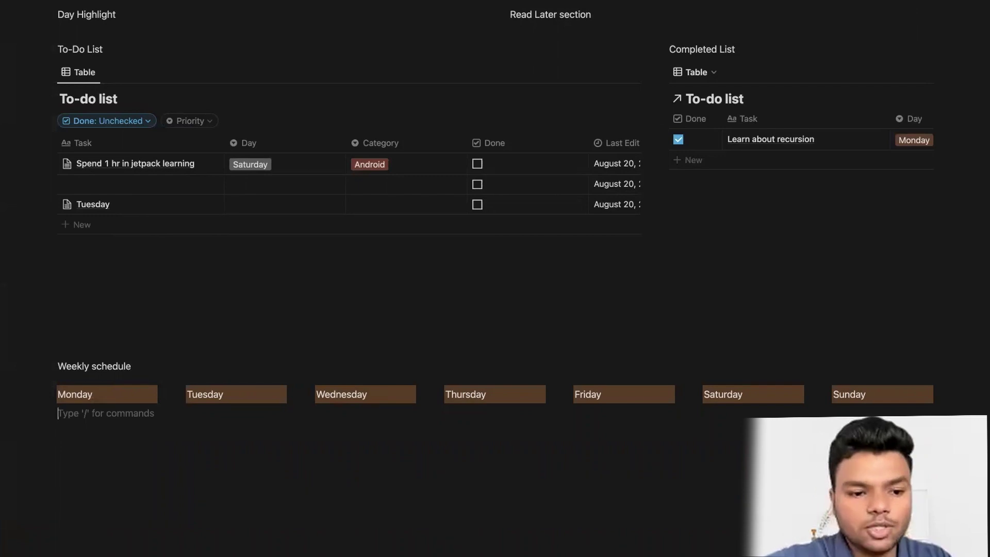
{"action": "type", "text": "Android"}
{"action": "key", "text": "Return"}
{"action": "type", "text": "C"}
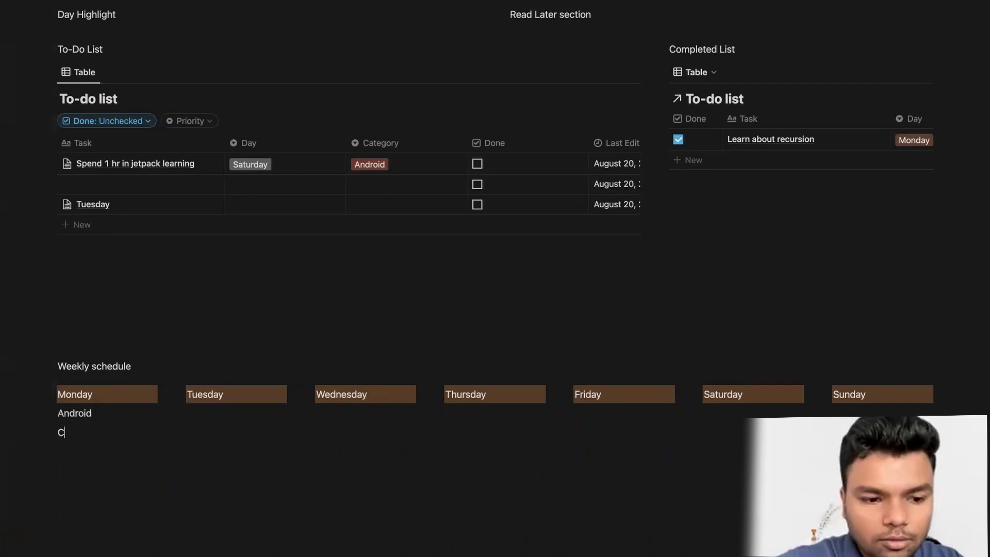
{"action": "type", "text": "ompany"}
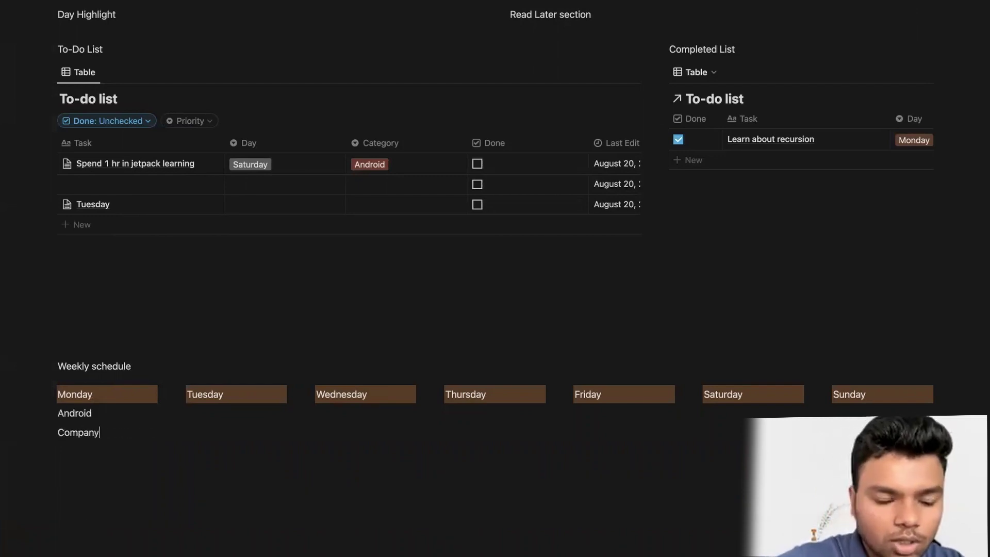
{"action": "key", "text": "Return"}
{"action": "type", "text": "D"}
{"action": "key", "text": "Return"}
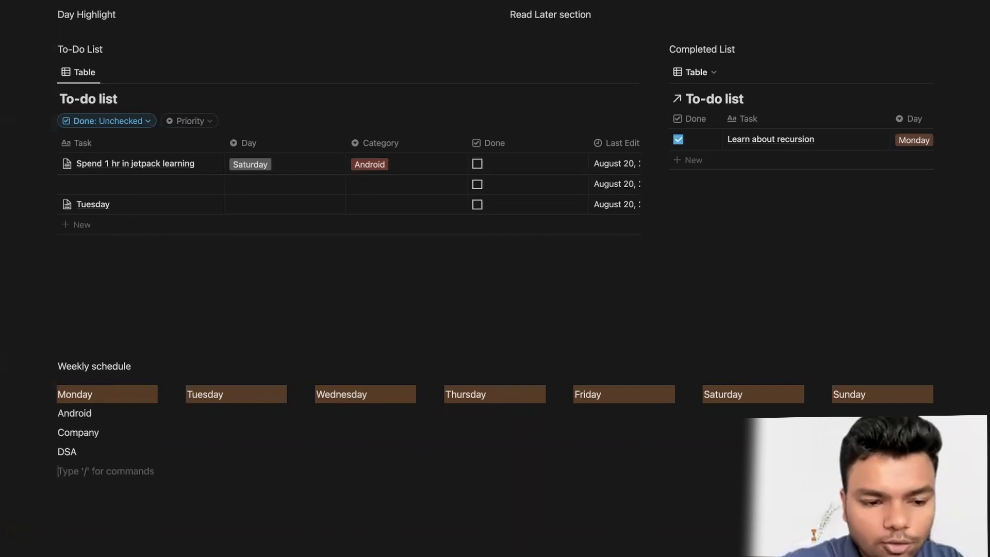
{"action": "type", "text": "Youtube"}
{"action": "key", "text": "Return"}
{"action": "key", "text": "BackSpace"}
Step: Copy the four activity lines under Monday and paste them under each weekday heading from Tuesday to Sunday
{"action": "mouse_move", "coordinate": [125, 494]}
{"action": "left_click_drag", "start_coordinate": [104, 472], "coordinate": [58, 415]}
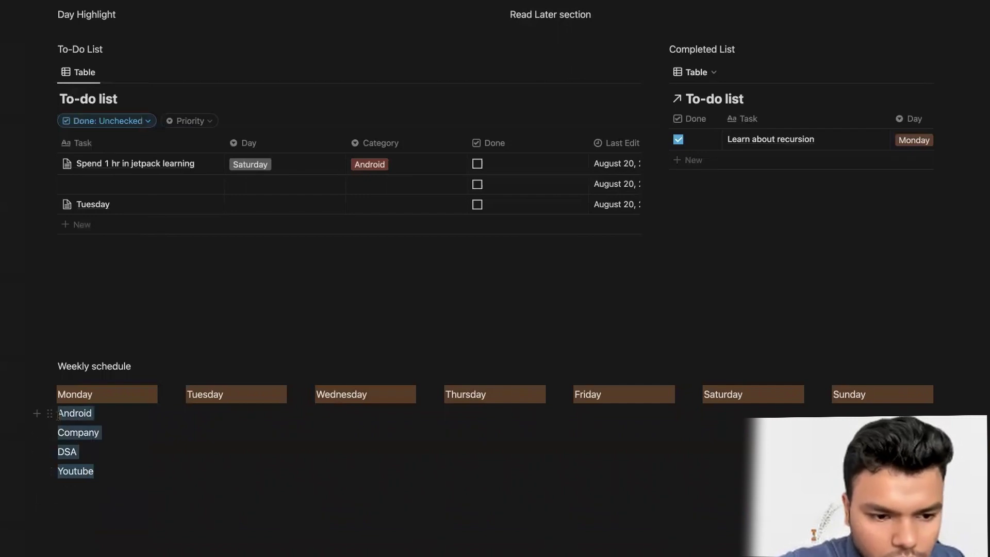
{"action": "key", "text": "ctrl+c"}
{"action": "left_click", "coordinate": [233, 394]}
{"action": "key", "text": "Return"}
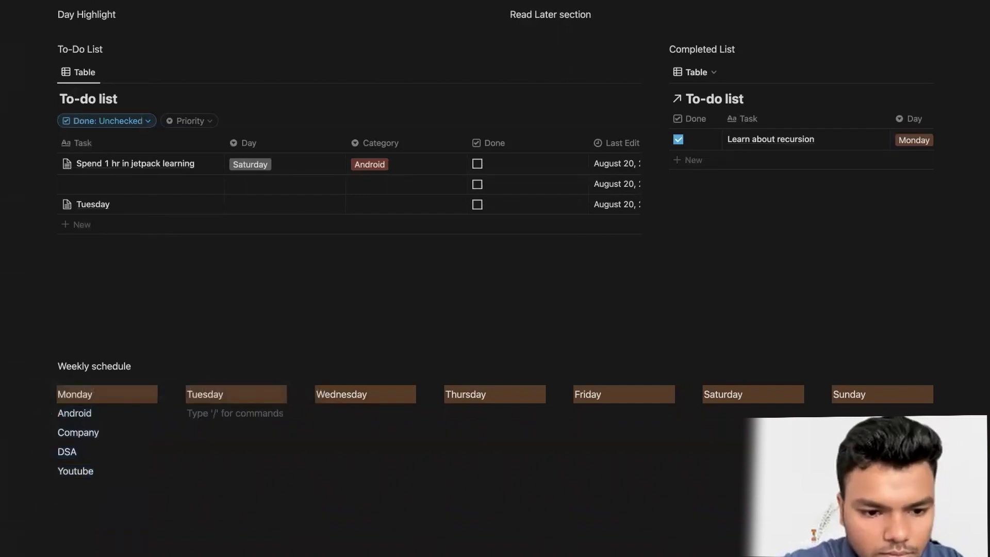
{"action": "key", "text": "ctrl+v"}
{"action": "left_click", "coordinate": [399, 399]}
{"action": "key", "text": "Return"}
{"action": "key", "text": "ctrl+v"}
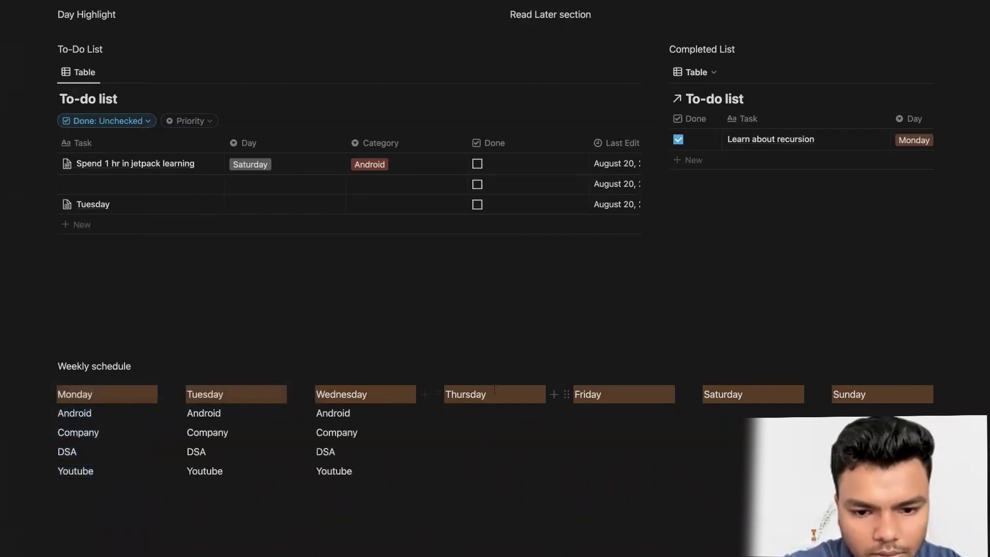
{"action": "left_click", "coordinate": [486, 395]}
{"action": "key", "text": "Return"}
{"action": "key", "text": "ctrl+v"}
{"action": "left_click", "coordinate": [602, 395]}
{"action": "key", "text": "Return"}
{"action": "key", "text": "ctrl+v"}
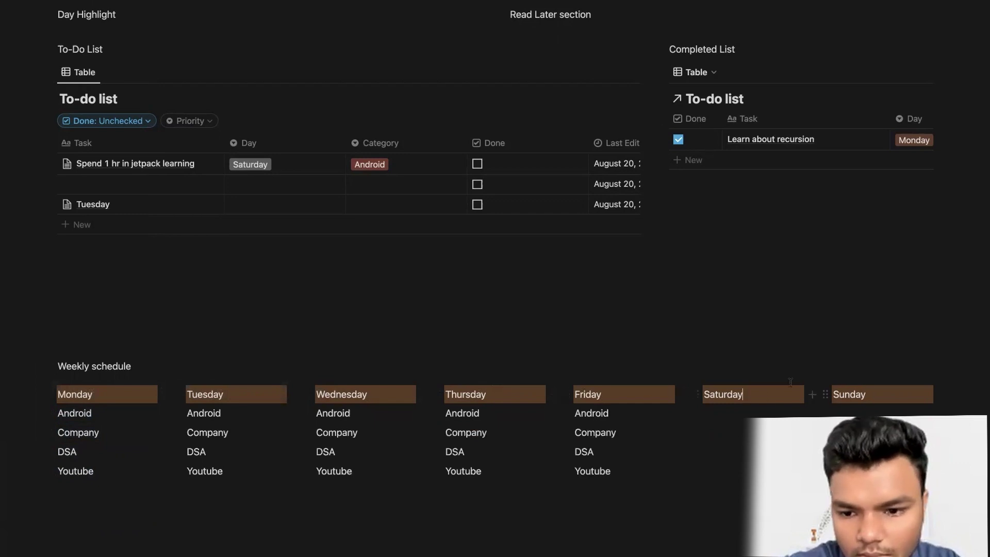
{"action": "key", "text": "Return"}
{"action": "key", "text": "ctrl+v"}
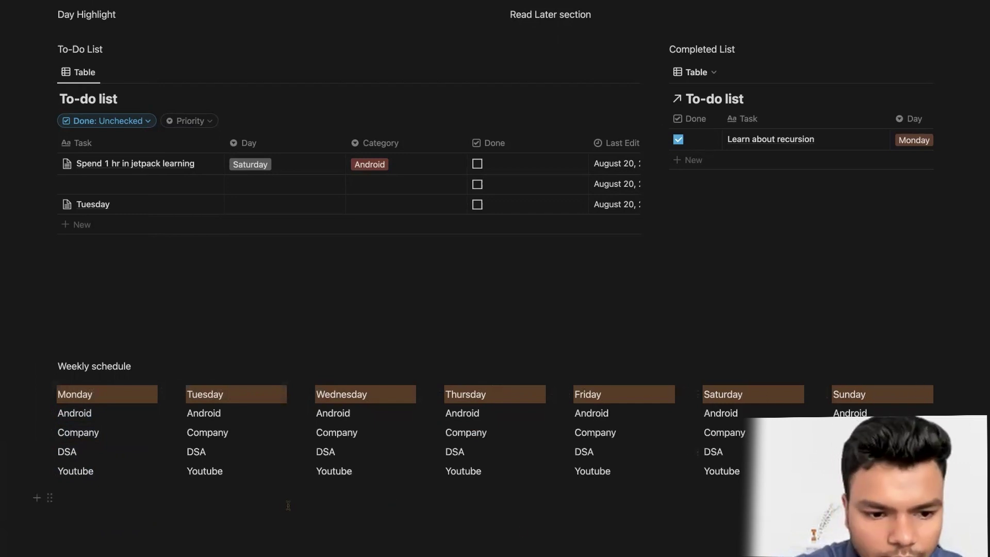
{"action": "left_click_drag", "start_coordinate": [869, 471], "coordinate": [774, 482]}
{"action": "left_click", "coordinate": [804, 497]}
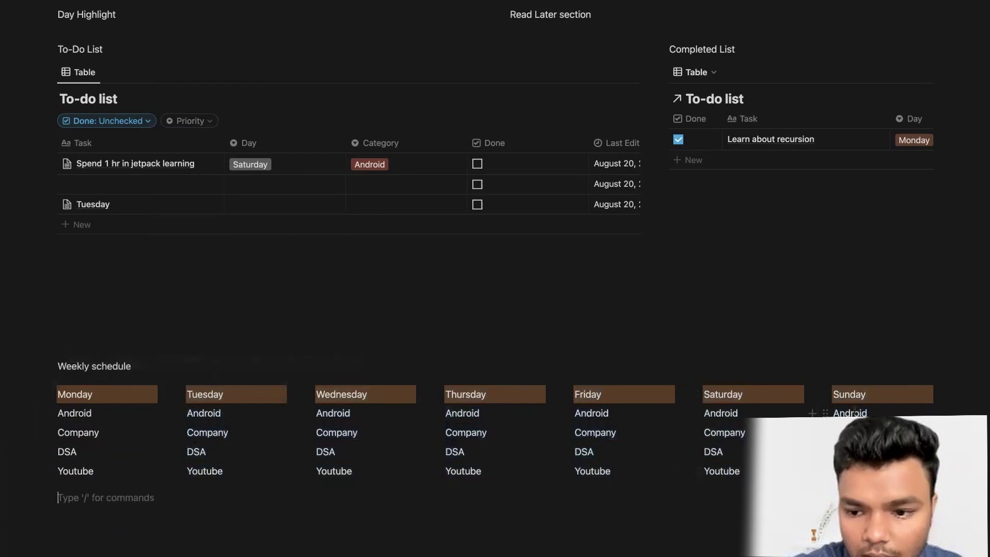
Step: Give the Youtube line in every weekday column a purple background
{"action": "left_click", "coordinate": [49, 471]}
{"action": "mouse_move", "coordinate": [90, 541]}
{"action": "left_click", "coordinate": [284, 548]}
{"action": "left_click", "coordinate": [179, 471]}
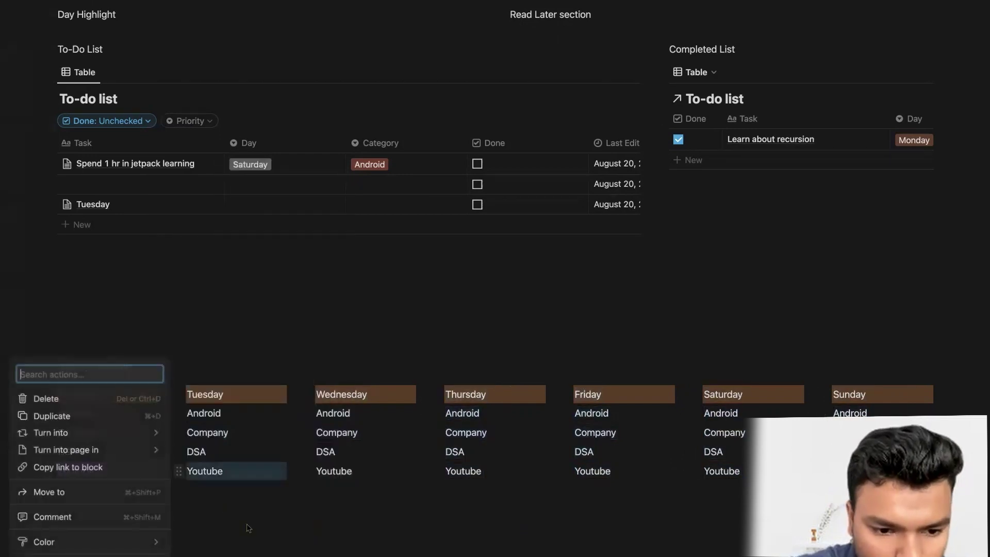
{"action": "mouse_move", "coordinate": [46, 540]}
{"action": "left_click", "coordinate": [235, 548]}
{"action": "left_click", "coordinate": [309, 470]}
{"action": "mouse_move", "coordinate": [175, 541]}
{"action": "left_click", "coordinate": [361, 548]}
{"action": "left_click", "coordinate": [438, 470]}
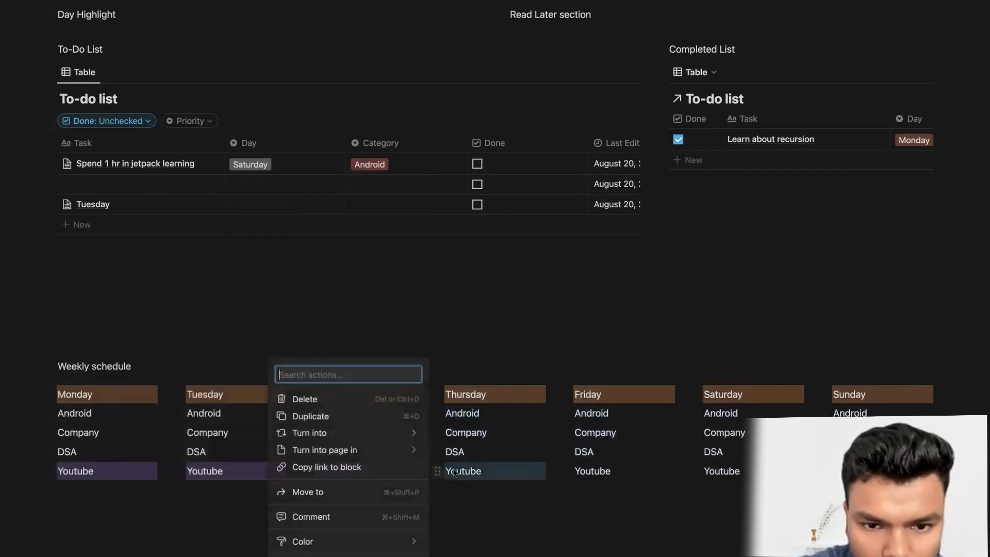
{"action": "mouse_move", "coordinate": [287, 541]}
{"action": "left_click", "coordinate": [489, 548]}
{"action": "left_click", "coordinate": [578, 471]}
{"action": "left_click", "coordinate": [568, 471]}
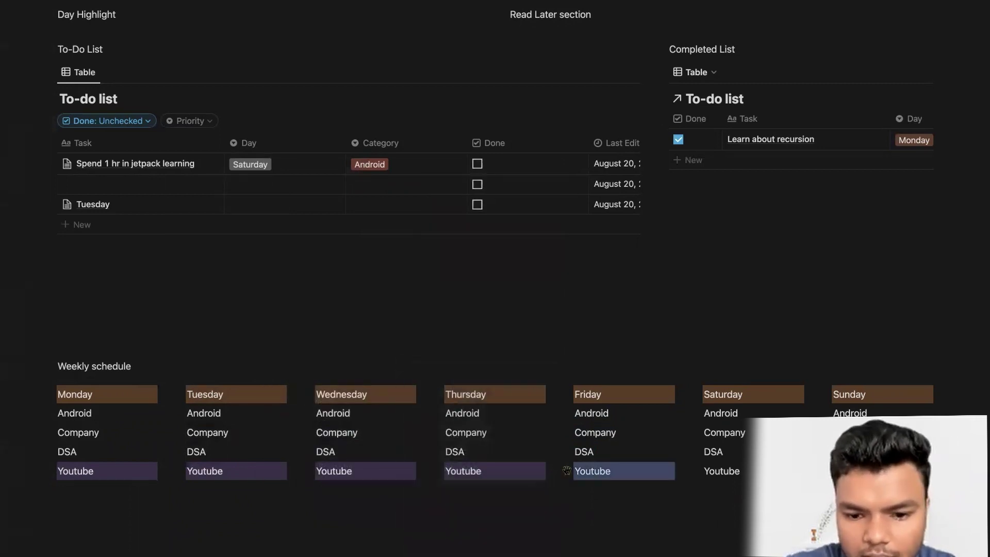
{"action": "left_click", "coordinate": [82, 496]}
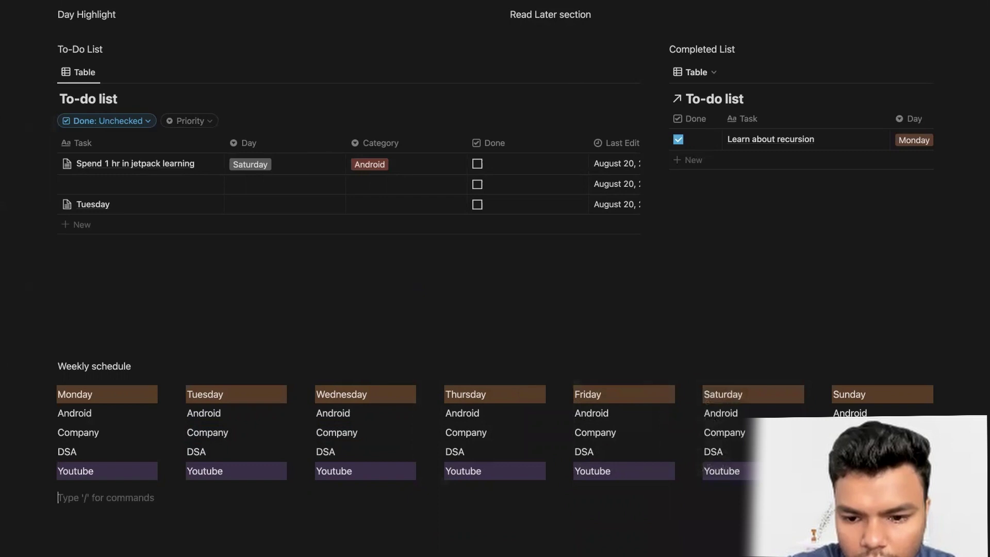
Step: Give the DSA line in every weekday column a yellow background
{"action": "left_click", "coordinate": [50, 452]}
{"action": "mouse_move", "coordinate": [92, 519]}
{"action": "left_click", "coordinate": [279, 497]}
{"action": "left_click", "coordinate": [179, 451]}
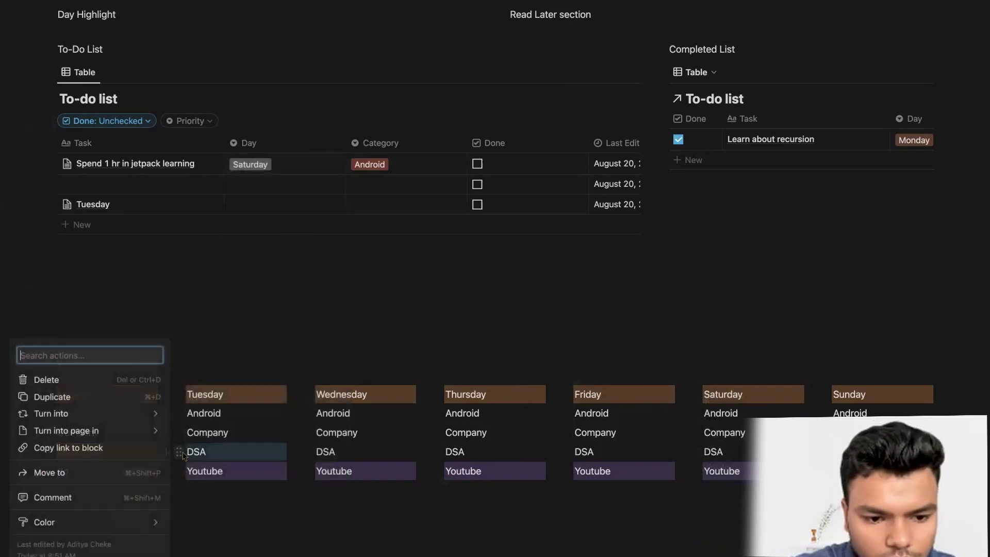
{"action": "key", "text": "Escape"}
{"action": "left_click", "coordinate": [308, 452]}
{"action": "key", "text": "super+shift+h"}
{"action": "left_click", "coordinate": [436, 451]}
{"action": "key", "text": "super+shift+h"}
{"action": "left_click", "coordinate": [566, 451]}
{"action": "key", "text": "super+shift+h"}
{"action": "left_click", "coordinate": [695, 452]}
{"action": "key", "text": "super+shift+h"}
{"action": "left_click", "coordinate": [825, 452]}
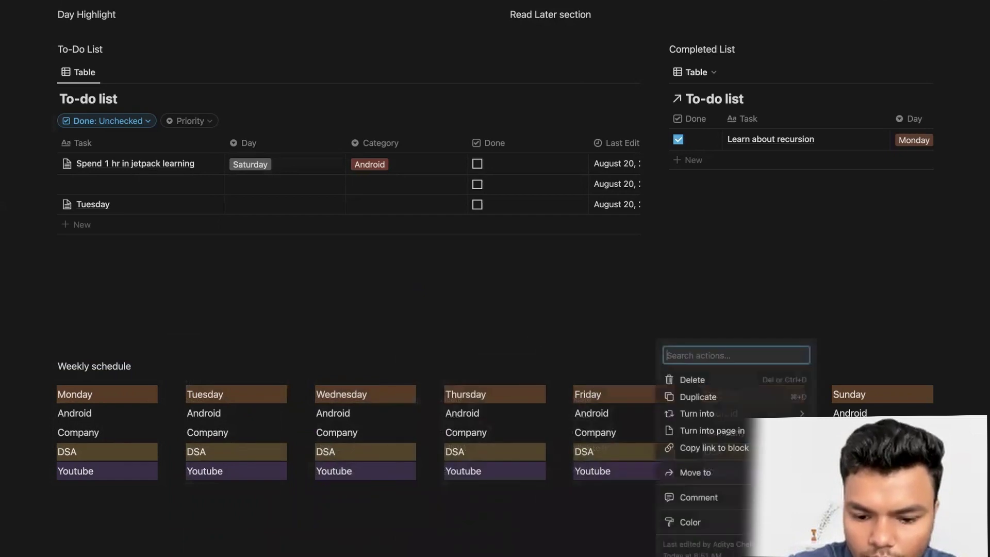
{"action": "key", "text": "super+shift+h"}
Step: Give the Company line in every weekday column a gray background
{"action": "left_click", "coordinate": [50, 432]}
{"action": "mouse_move", "coordinate": [92, 502]}
{"action": "left_click", "coordinate": [265, 444]}
{"action": "left_click", "coordinate": [179, 432]}
{"action": "mouse_move", "coordinate": [52, 502]}
{"action": "left_click", "coordinate": [227, 444]}
{"action": "left_click", "coordinate": [308, 432]}
{"action": "key", "text": "Escape"}
{"action": "key", "text": "super+shift+h"}
{"action": "left_click", "coordinate": [438, 432]}
{"action": "key", "text": "super+shift+h"}
{"action": "left_click", "coordinate": [567, 432]}
{"action": "key", "text": "super+shift+h"}
{"action": "left_click", "coordinate": [696, 432]}
{"action": "key", "text": "super+shift+h"}
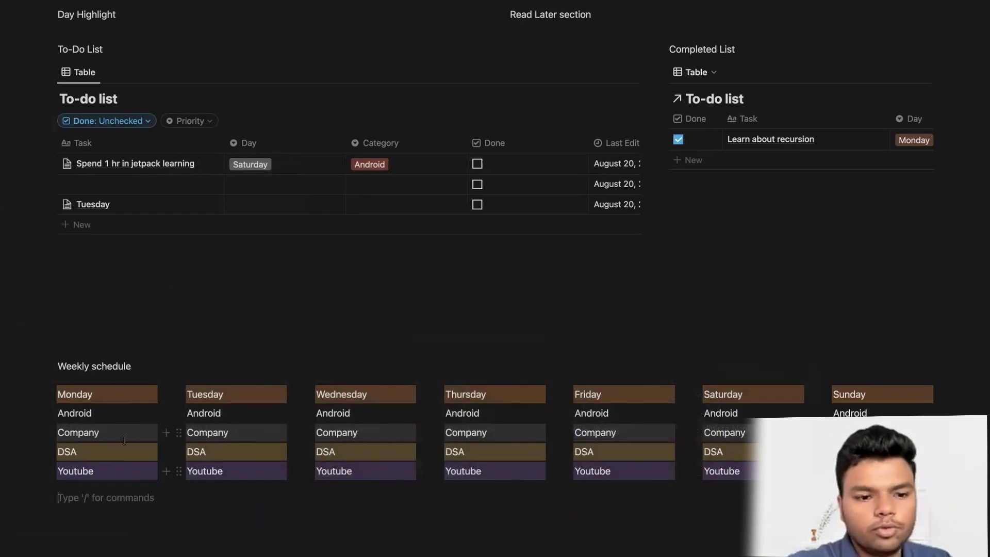
Step: Give the Android line in every weekday column a pink background
{"action": "left_click", "coordinate": [50, 413]}
{"action": "mouse_move", "coordinate": [103, 482]}
{"action": "key", "text": "super+shift+h"}
{"action": "left_click", "coordinate": [179, 413]}
{"action": "key", "text": "super+shift+h"}
{"action": "left_click", "coordinate": [308, 413]}
{"action": "key", "text": "super+shift+h"}
{"action": "left_click", "coordinate": [437, 413]}
{"action": "key", "text": "super+shift+h"}
{"action": "left_click", "coordinate": [566, 413]}
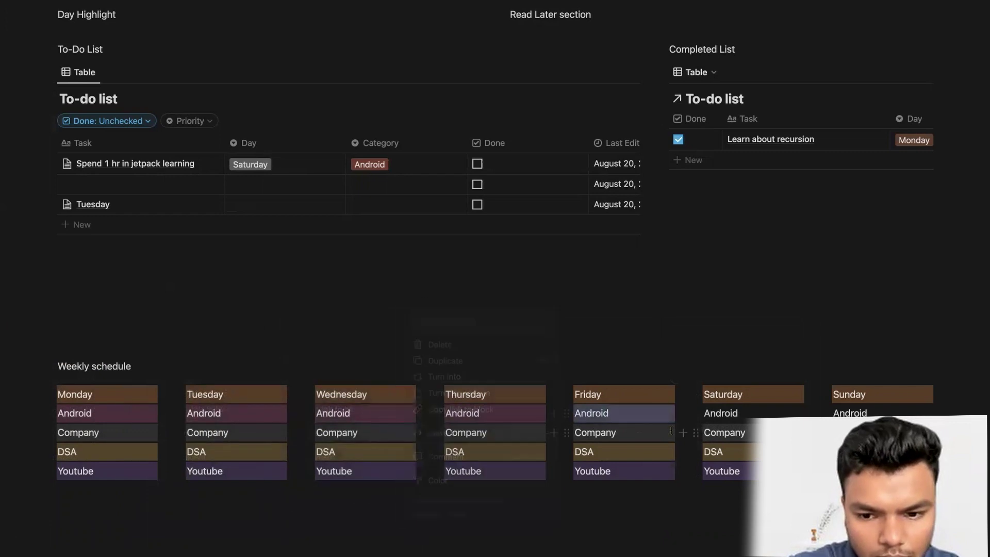
{"action": "key", "text": "super+shift+h"}
{"action": "left_click", "coordinate": [696, 413]}
{"action": "key", "text": "super+shift+h"}
{"action": "left_click", "coordinate": [825, 413]}
{"action": "left_click", "coordinate": [752, 515]}
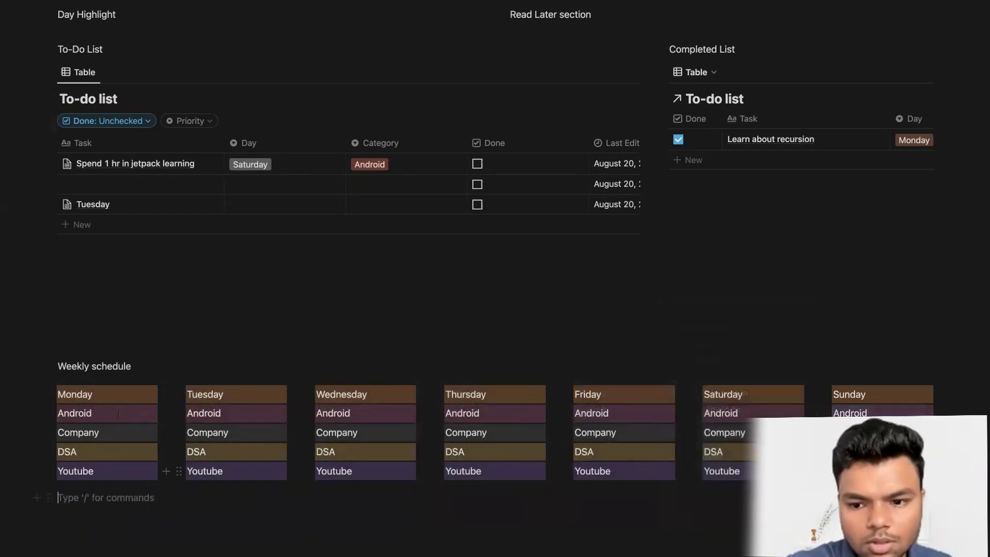
Step: Insert a blank line between the weekday heading and the Android line in all seven columns
{"action": "left_click", "coordinate": [92, 396]}
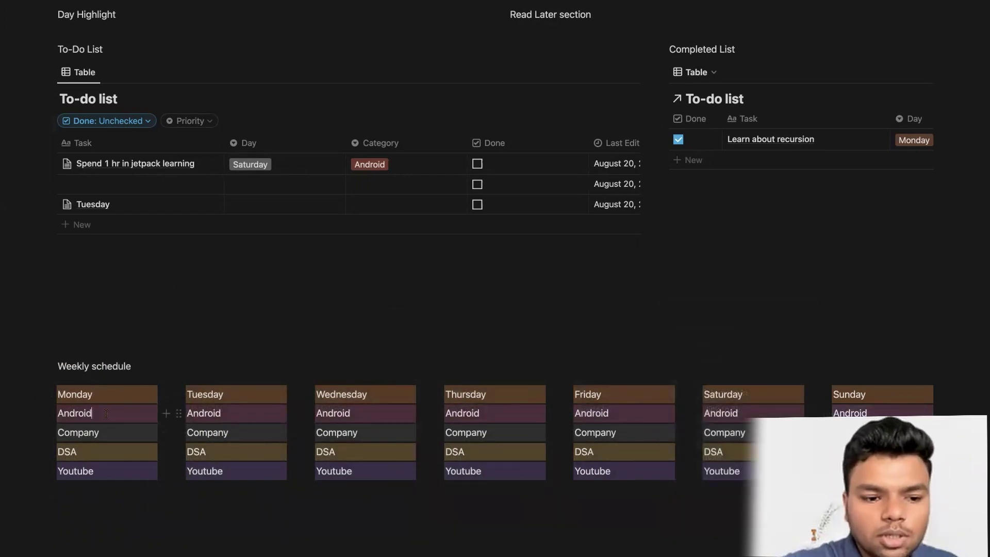
{"action": "key", "text": "Return"}
{"action": "left_click", "coordinate": [224, 394]}
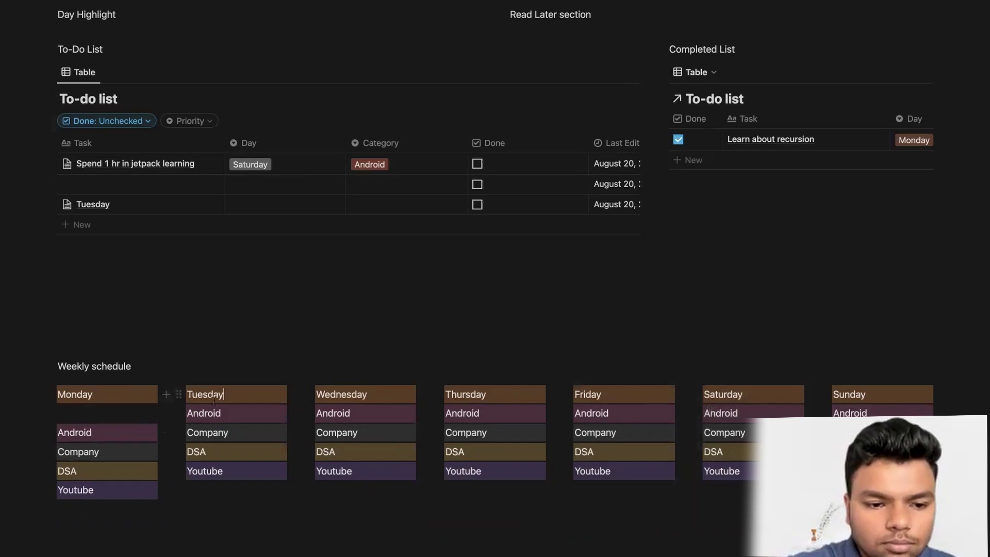
{"action": "key", "text": "Return"}
{"action": "key", "text": "Return"}
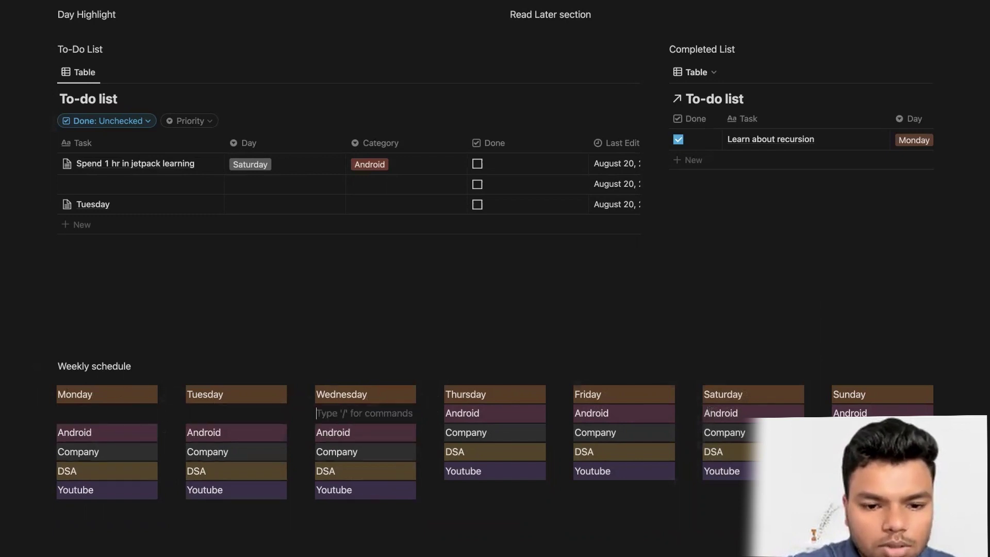
{"action": "key", "text": "Return"}
{"action": "left_click", "coordinate": [613, 396]}
{"action": "key", "text": "Return"}
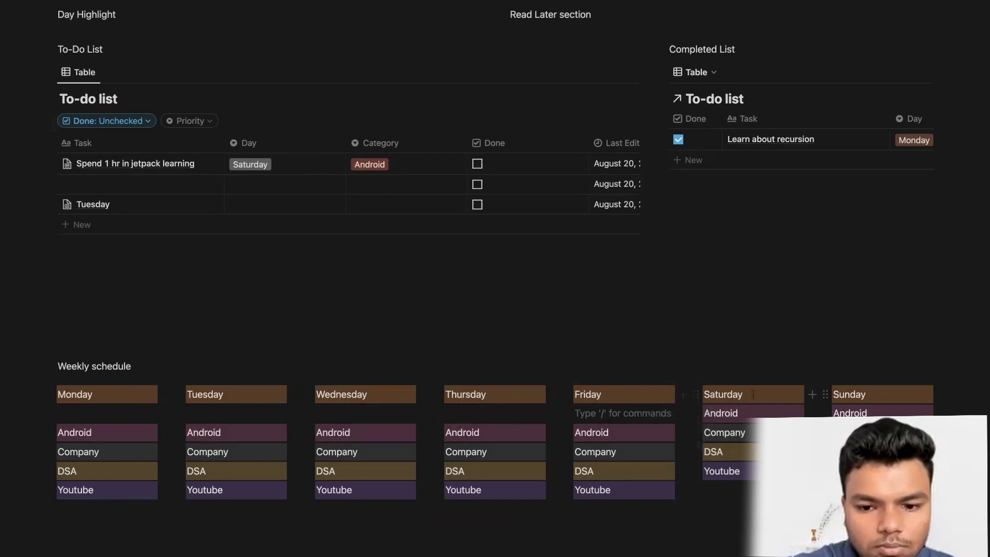
{"action": "left_click", "coordinate": [775, 397]}
{"action": "key", "text": "Return"}
{"action": "left_click", "coordinate": [873, 397]}
{"action": "key", "text": "Return"}
Step: Turn the blank lines below the weekday headings into dividers and remove the extra empty line under each divider
{"action": "left_click", "coordinate": [124, 410]}
{"action": "key", "text": "Return"}
{"action": "key", "text": "BackSpace"}
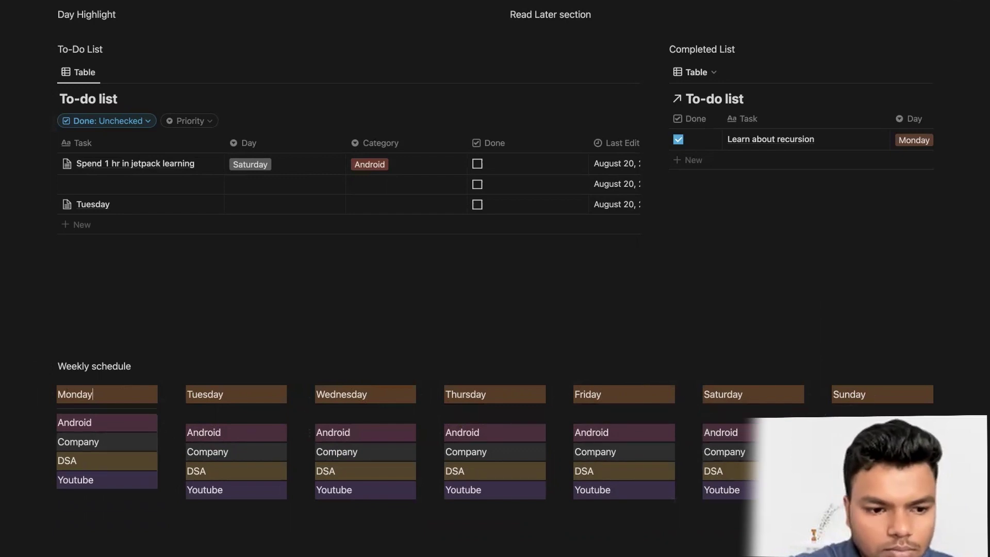
{"action": "left_click", "coordinate": [181, 413]}
{"action": "left_click", "coordinate": [206, 415]}
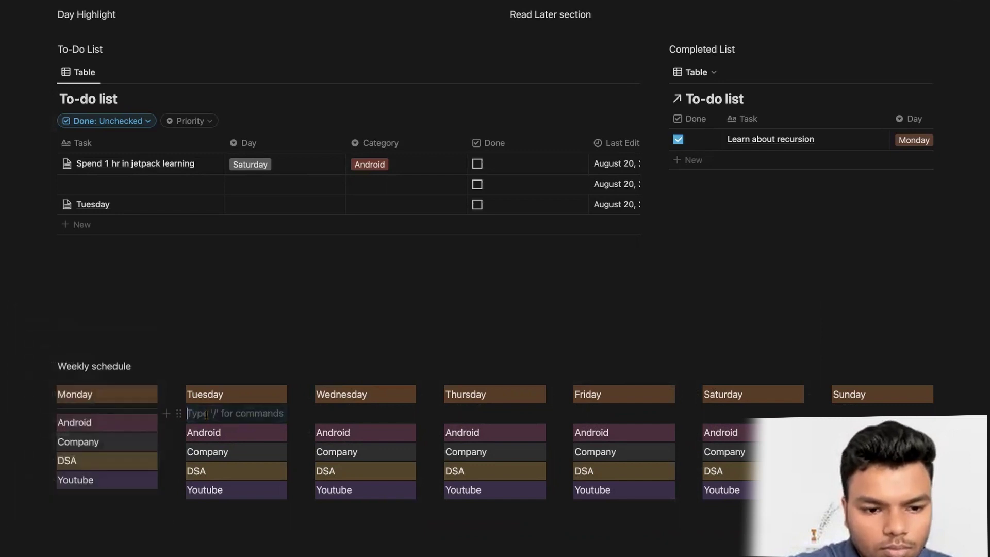
{"action": "key", "text": "BackSpace"}
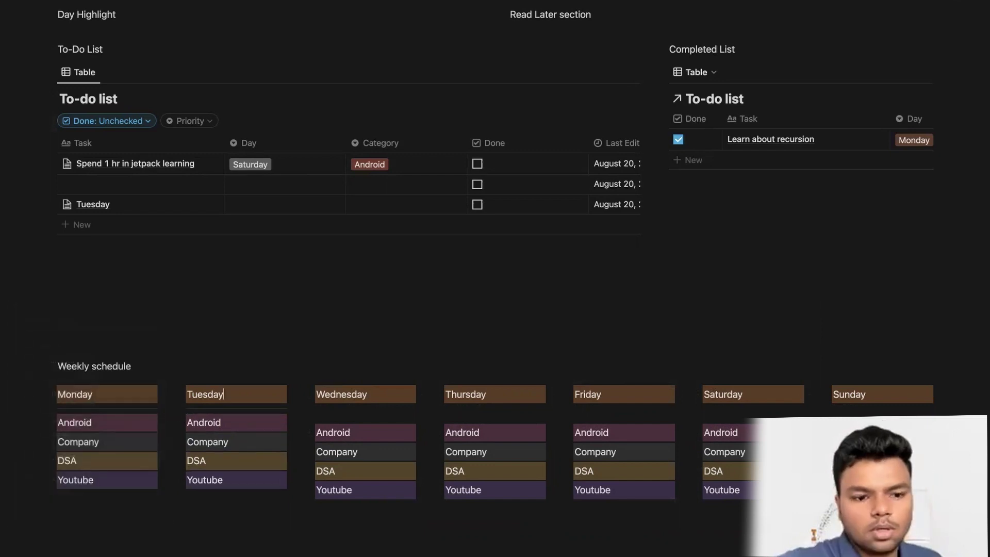
{"action": "left_click", "coordinate": [319, 415]}
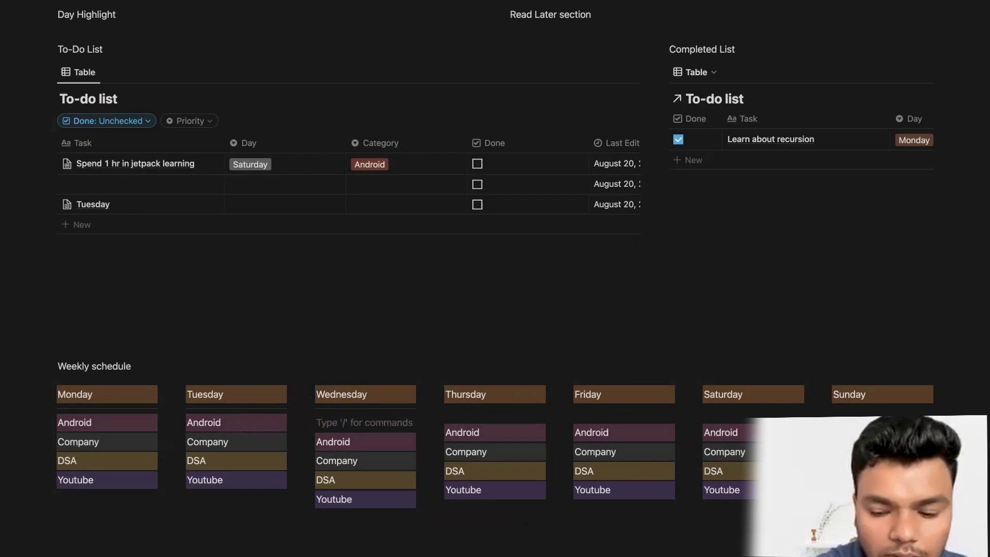
{"action": "key", "text": "BackSpace"}
{"action": "left_click", "coordinate": [450, 412]}
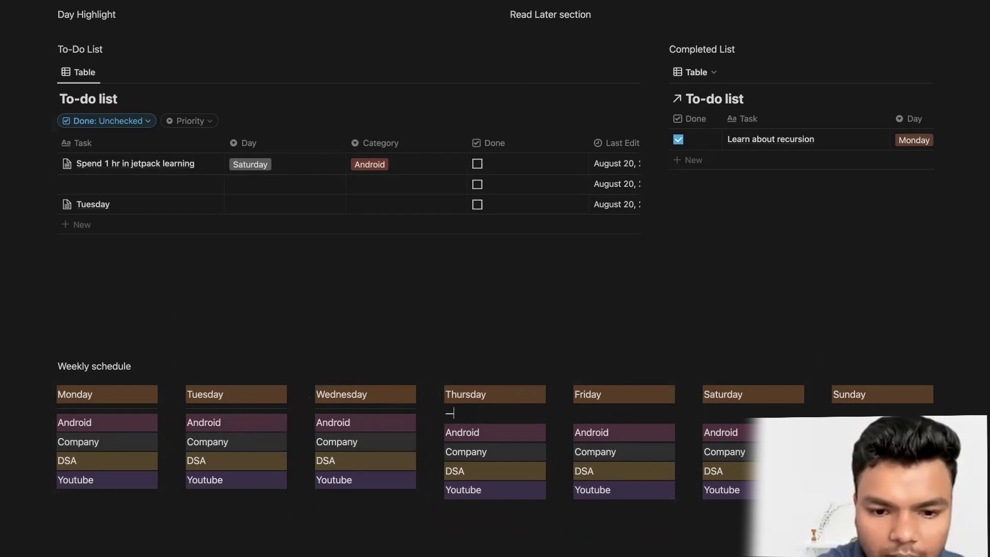
{"action": "key", "text": "BackSpace"}
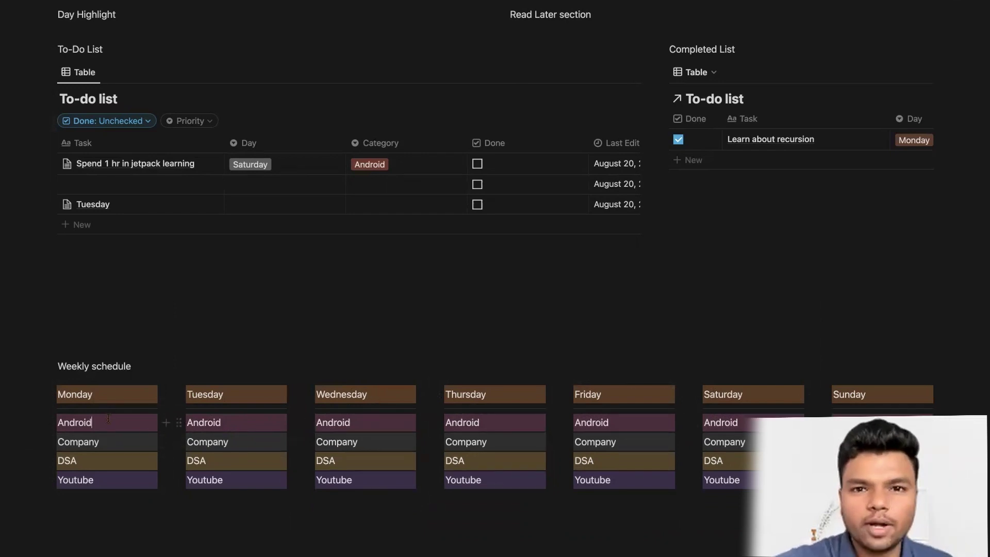
Step: Add a to-do checkbox item "Learn Jetpack" under the Android line in the Monday column
{"action": "left_click", "coordinate": [108, 417]}
{"action": "key", "text": "Return"}
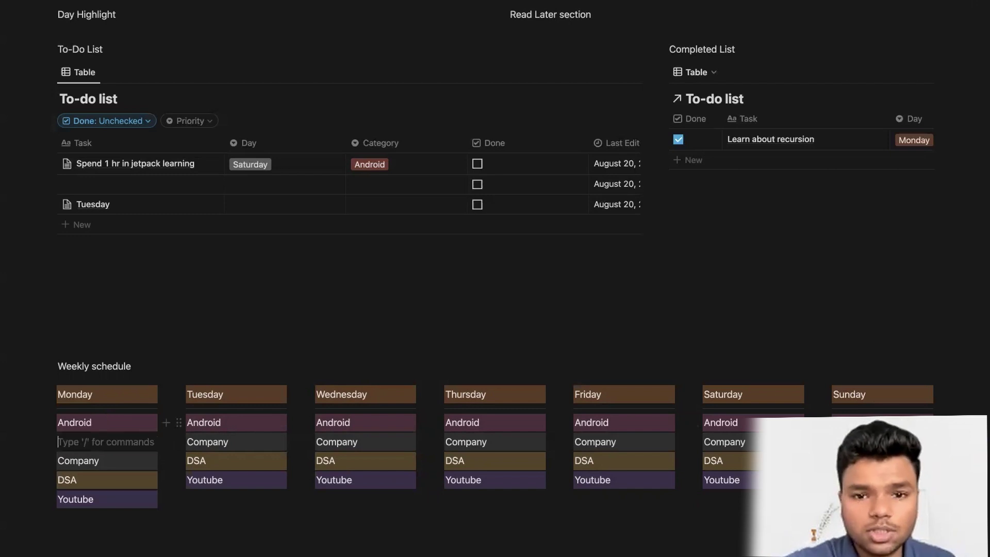
{"action": "type", "text": "/todo"}
{"action": "key", "text": "BackSpace"}
{"action": "key", "text": "Return"}
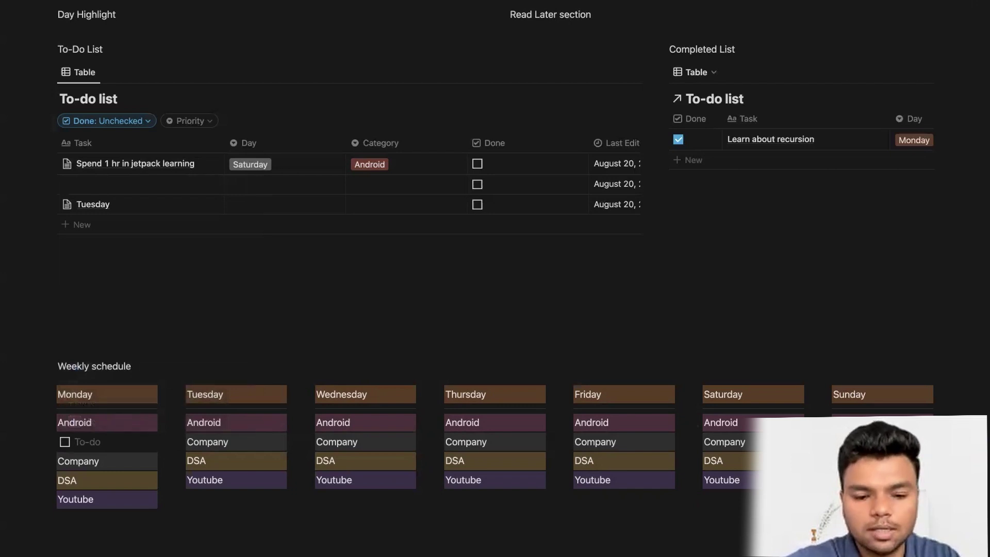
{"action": "type", "text": "Learn Jetpack"}
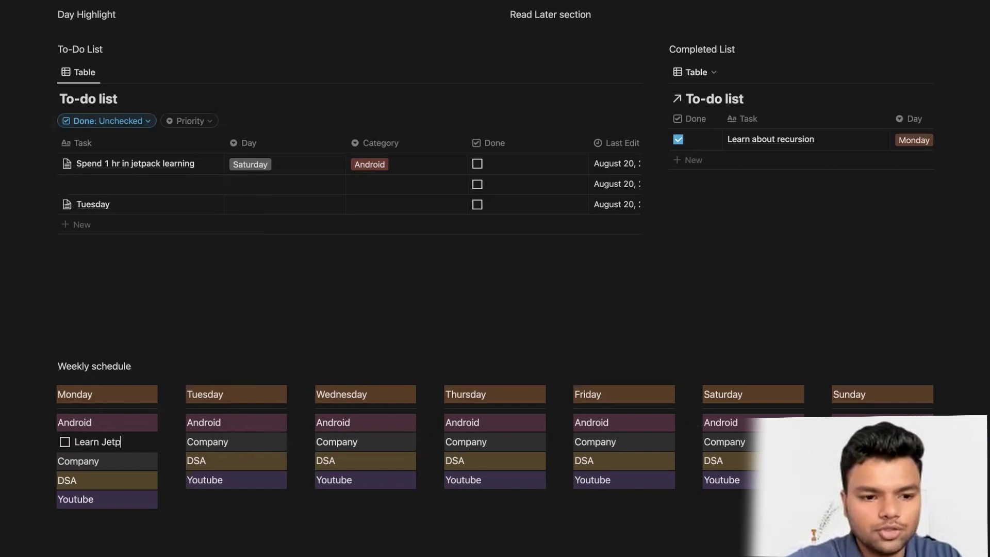
Step: Insert a blank line below the Company line in the Tuesday column
{"action": "left_click", "coordinate": [281, 443]}
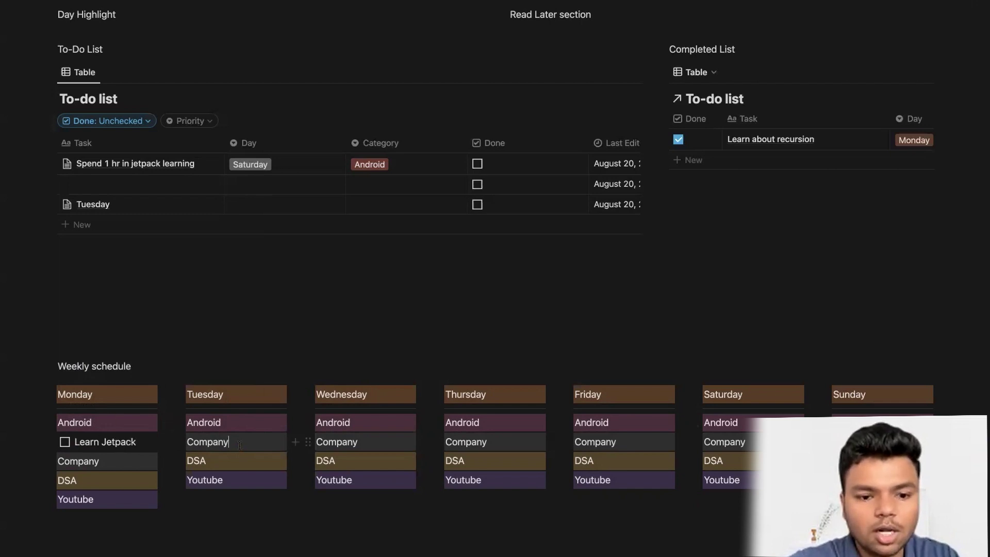
{"action": "key", "text": "Return"}
{"action": "type", "text": "Read"}
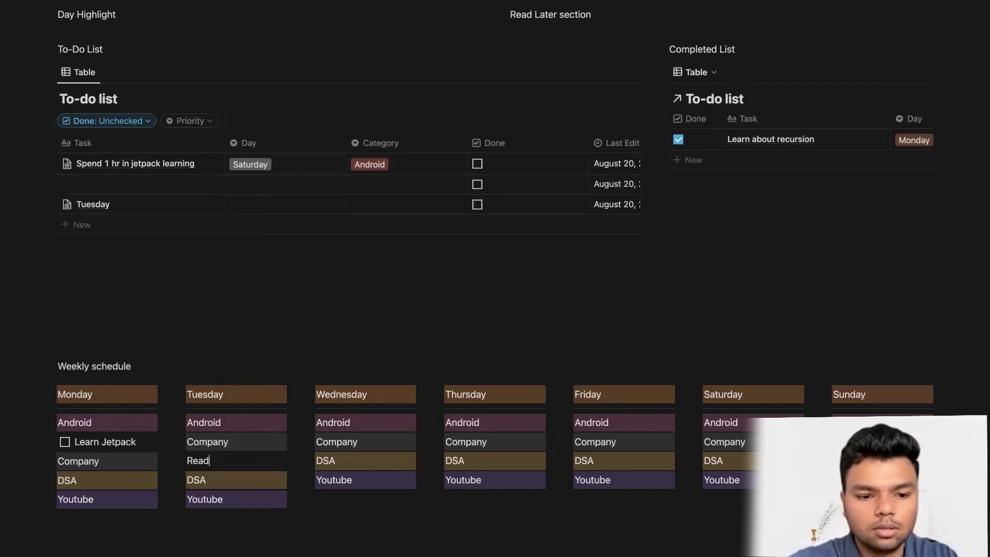
{"action": "key", "text": "BackSpace"}
{"action": "key", "text": "BackSpace"}
{"action": "key", "text": "BackSpace"}
{"action": "key", "text": "BackSpace"}
{"action": "key", "text": "BackSpace"}
{"action": "key", "text": "Return"}
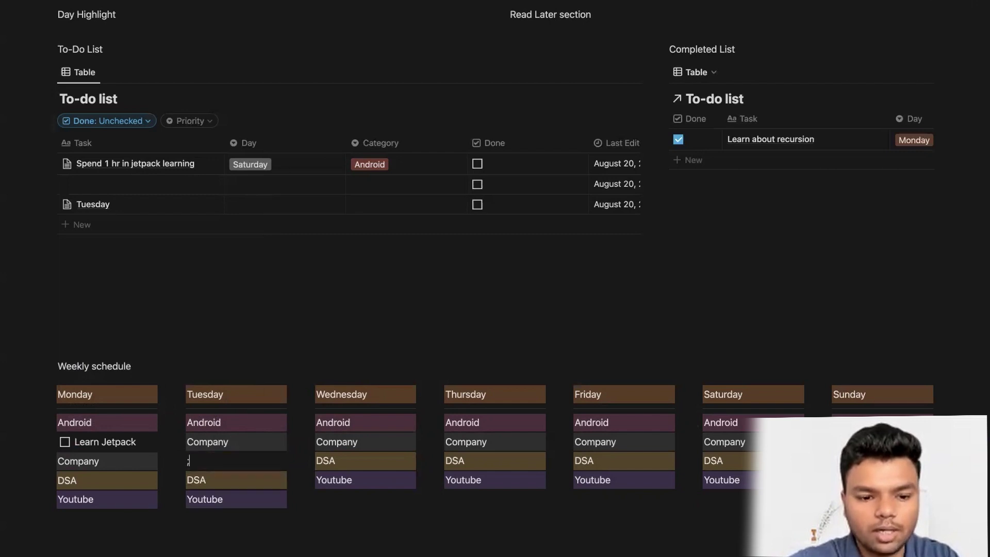
Step: Turn the blank line under Tuesday's Company line into a to-do checkbox item reading "Make Reference flow"
{"action": "type", "text": "/tod"}
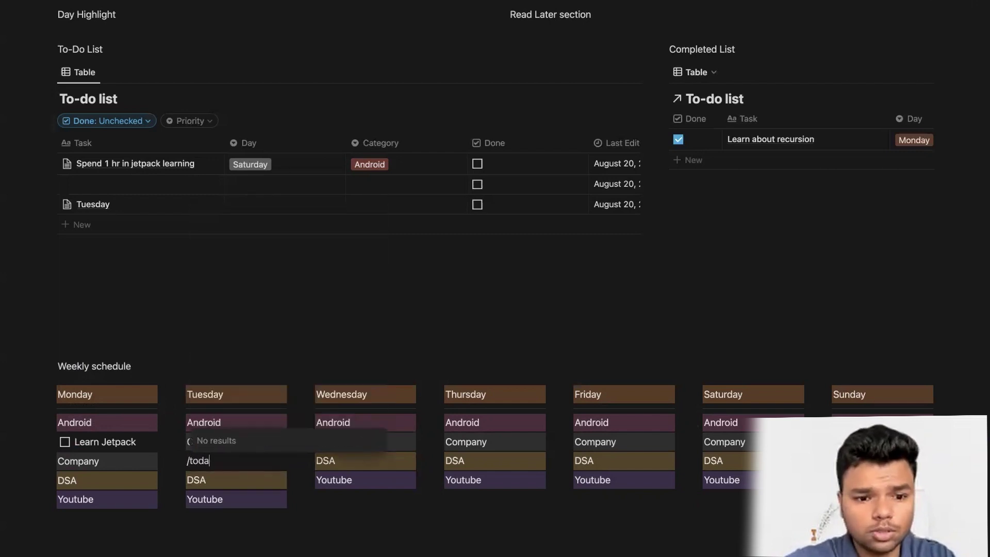
{"action": "key", "text": "Return"}
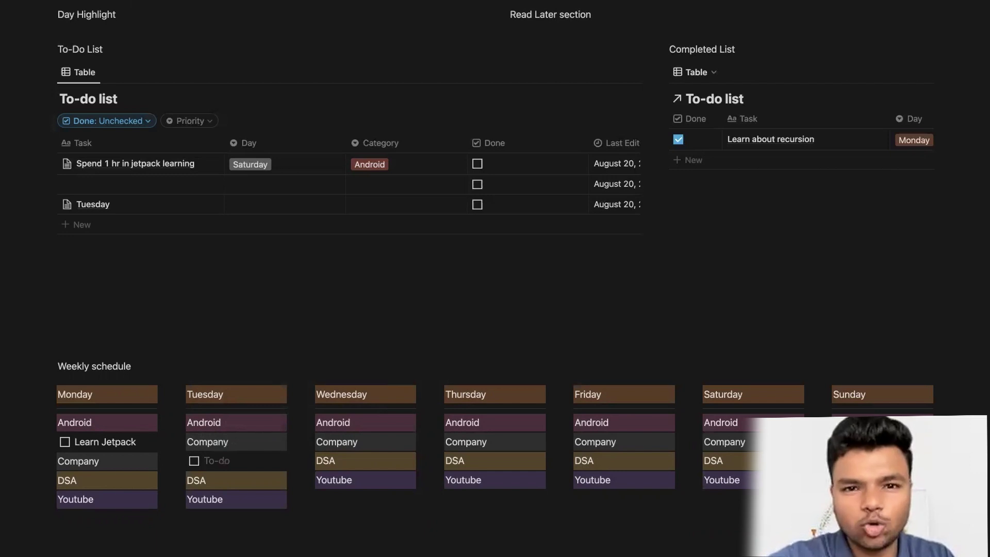
{"action": "type", "text": "Read"}
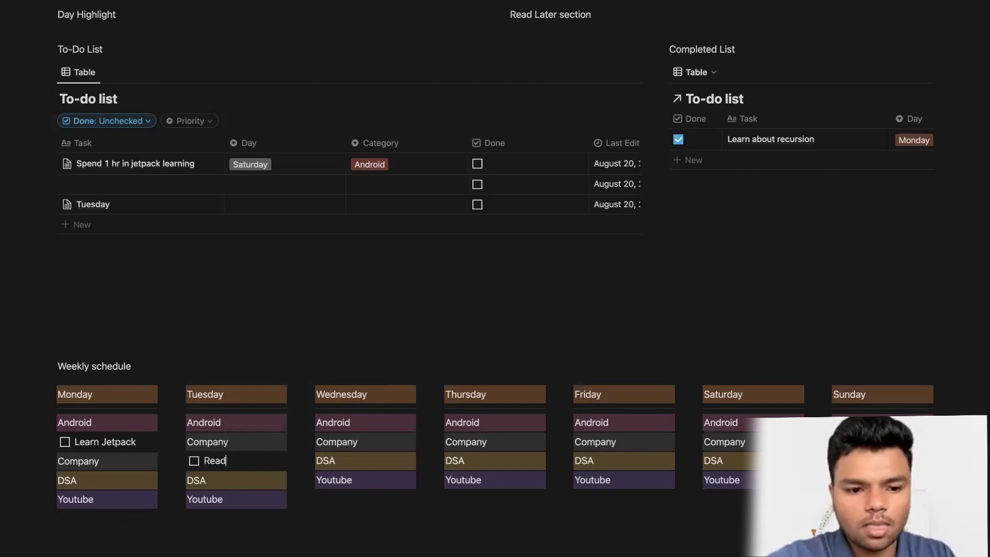
{"action": "key", "text": "BackSpace"}
{"action": "key", "text": "BackSpace"}
{"action": "key", "text": "BackSpace"}
{"action": "key", "text": "BackSpace"}
{"action": "type", "text": "Make"}
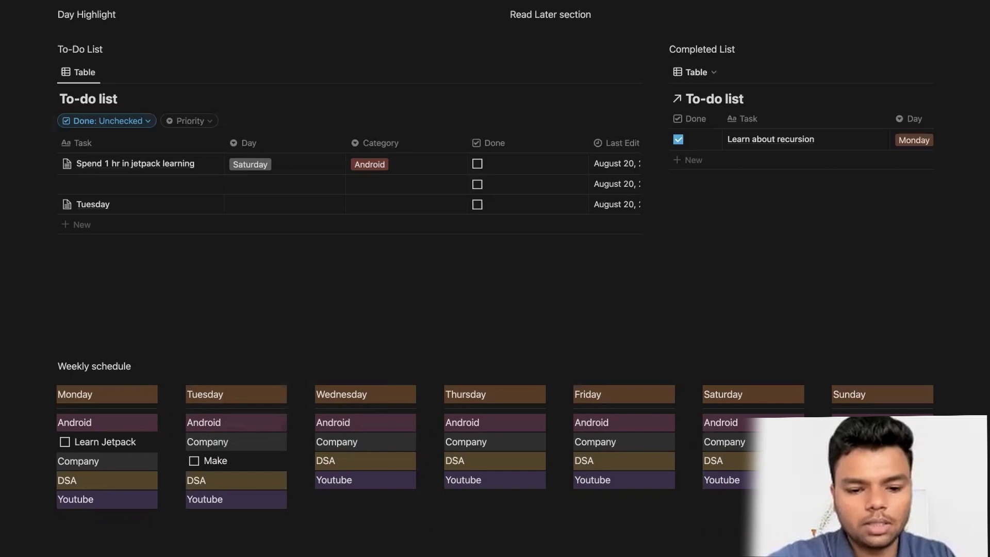
{"action": "type", "text": " Reference flow"}
Step: Insert a blank line below the DSA line in the Wednesday column
{"action": "left_click", "coordinate": [359, 459]}
{"action": "key", "text": "Return"}
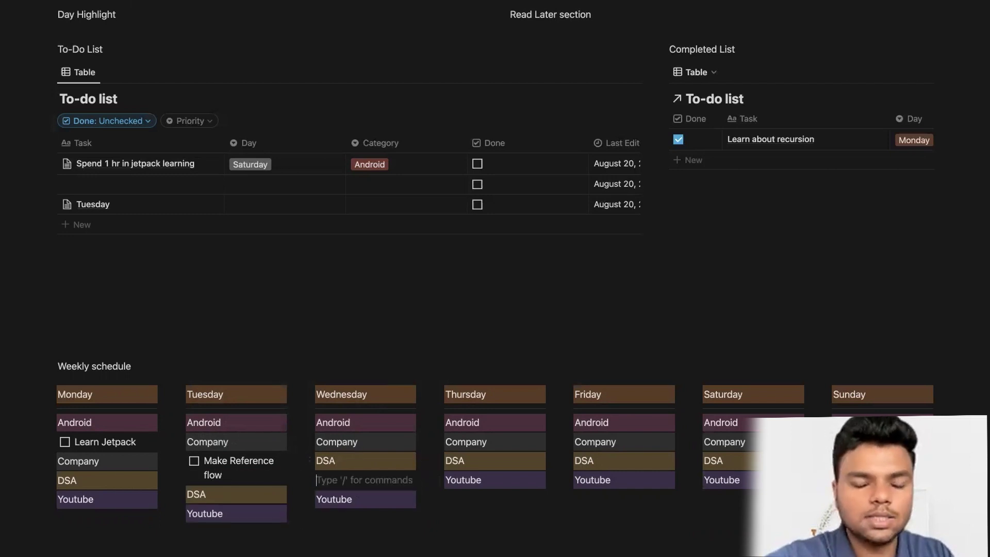
{"action": "type", "text": "Learn"}
{"action": "key", "text": "BackSpace"}
{"action": "key", "text": "BackSpace"}
{"action": "key", "text": "BackSpace"}
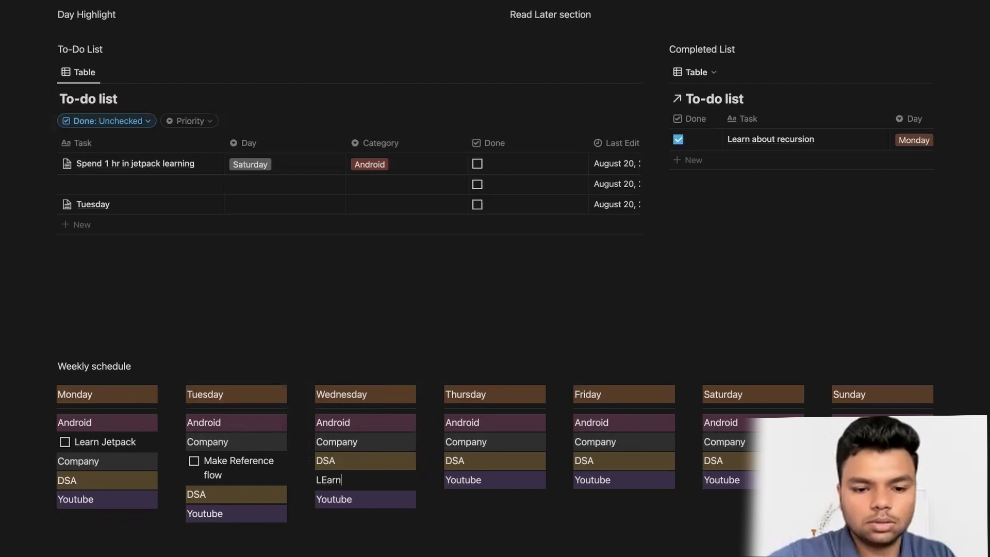
{"action": "type", "text": "arn about"}
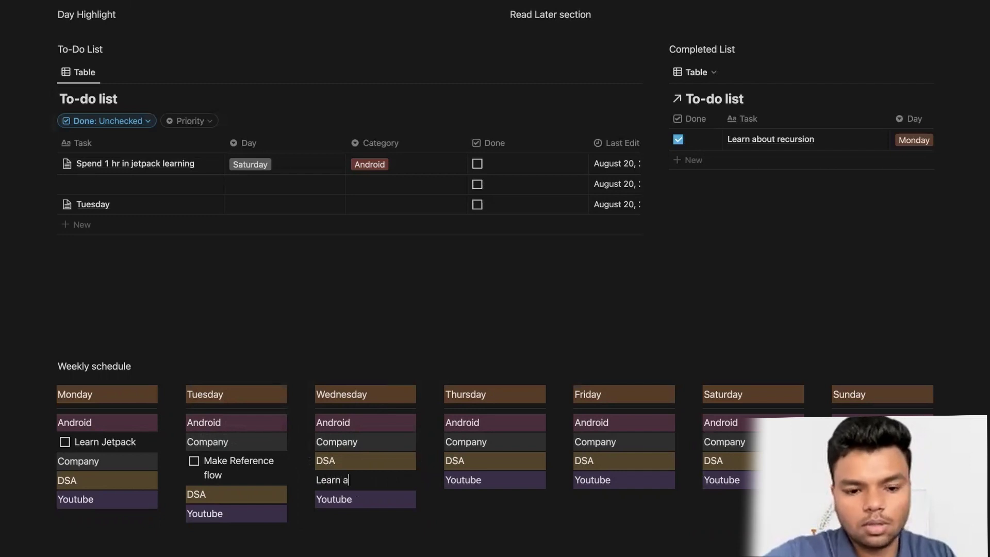
{"action": "key", "text": "BackSpace"}
{"action": "key", "text": "BackSpace"}
{"action": "key", "text": "BackSpace"}
{"action": "key", "text": "BackSpace"}
{"action": "key", "text": "BackSpace"}
{"action": "key", "text": "BackSpace"}
{"action": "key", "text": "BackSpace"}
{"action": "key", "text": "BackSpace"}
{"action": "key", "text": "BackSpace"}
{"action": "key", "text": "BackSpace"}
{"action": "key", "text": "BackSpace"}
Step: Turn the blank line under Wednesday's DSA line into a to-do checkbox item reading "learn about arrays"
{"action": "type", "text": "/to"}
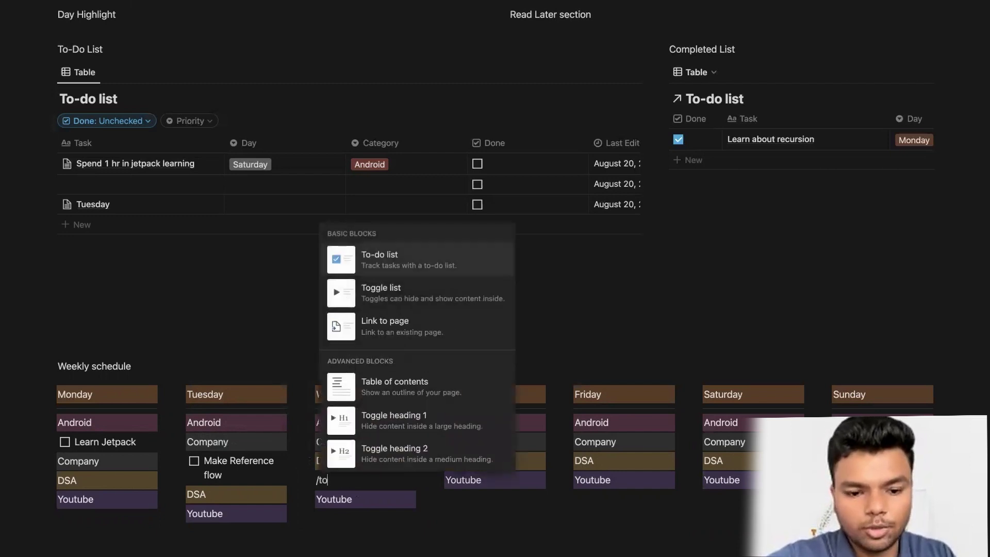
{"action": "key", "text": "Return"}
{"action": "type", "text": "learn abour"}
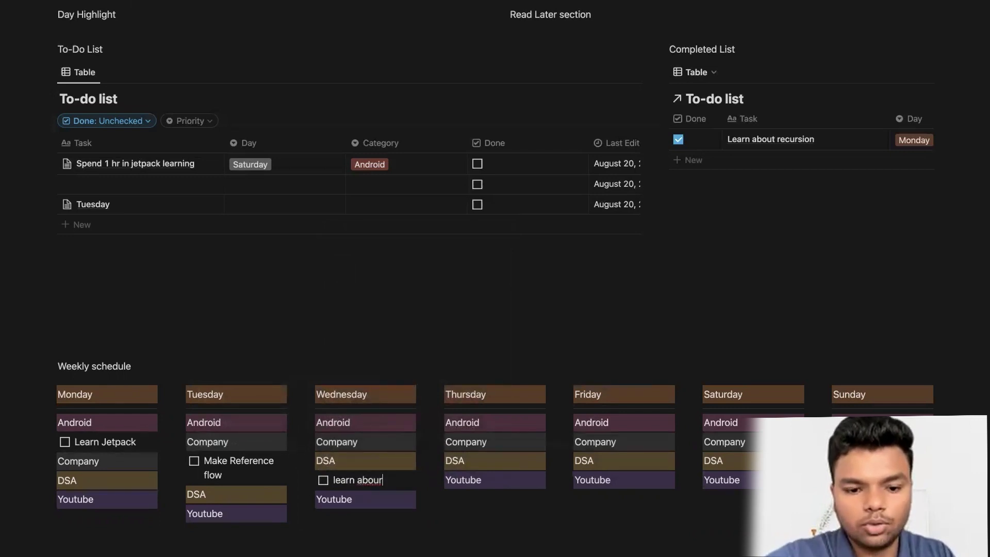
{"action": "key", "text": "BackSpace"}
{"action": "type", "text": "t arrays"}
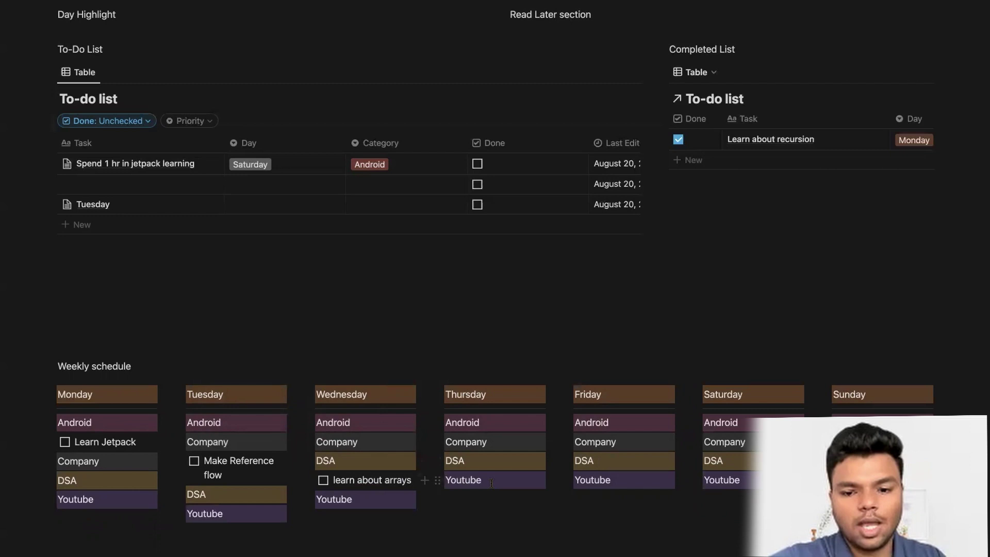
Step: Place the text cursor on the empty line above the Weekly schedule heading
{"action": "scroll", "coordinate": [225, 354], "scroll_direction": "up", "scroll_amount": 2}
{"action": "left_click", "coordinate": [225, 348]}
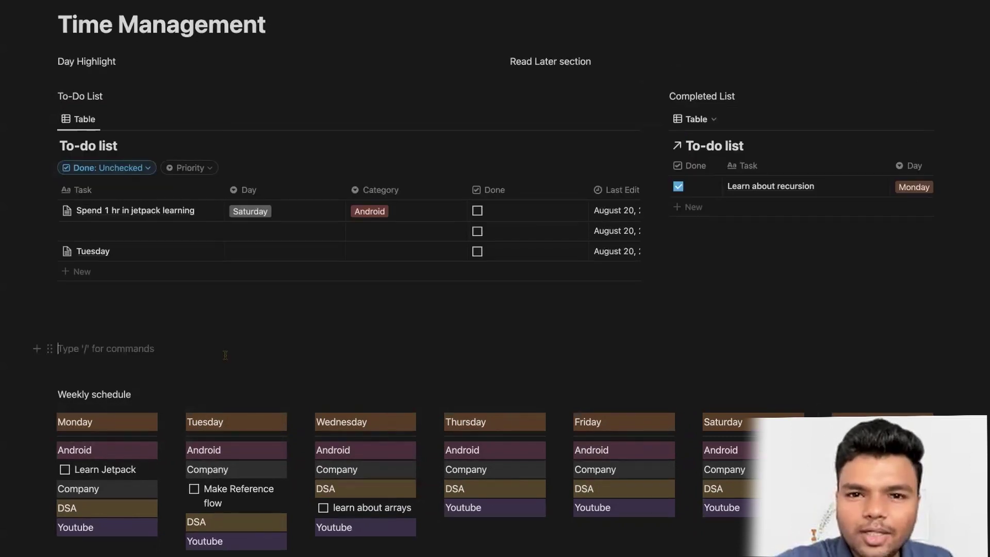